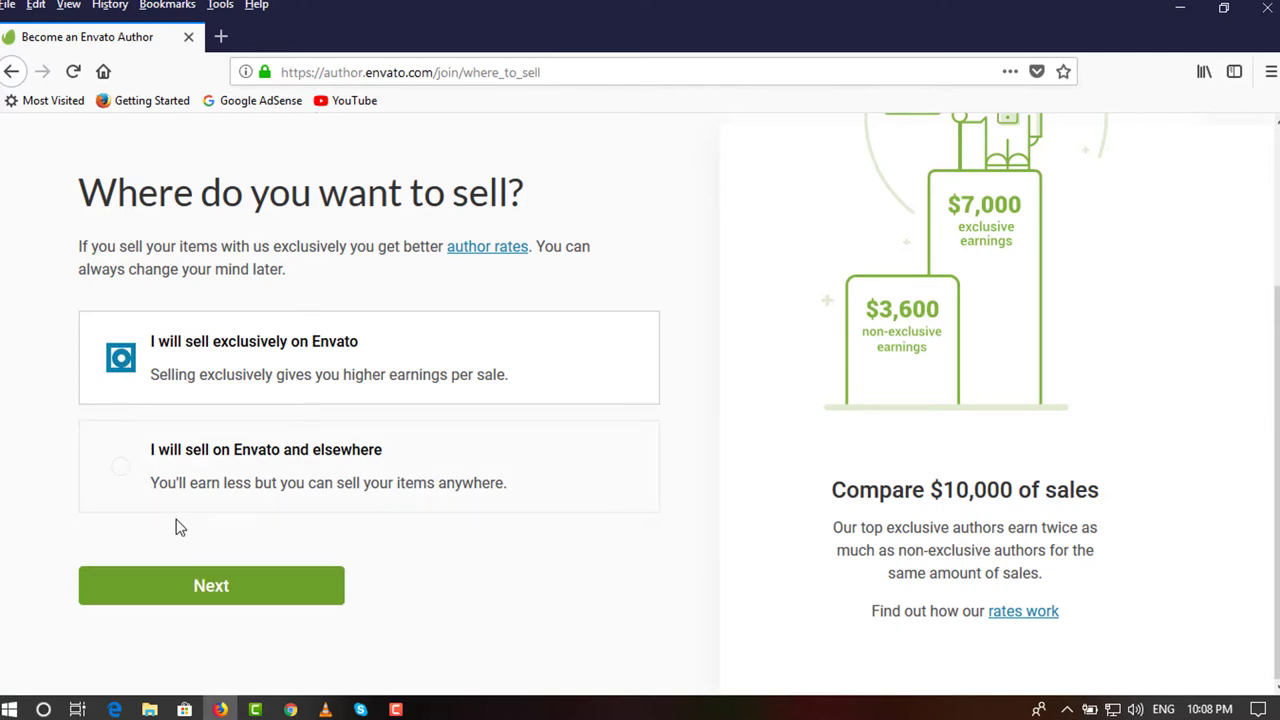
Confirm selling exclusively on Envato to reach the specialty choice.
click(240, 592)
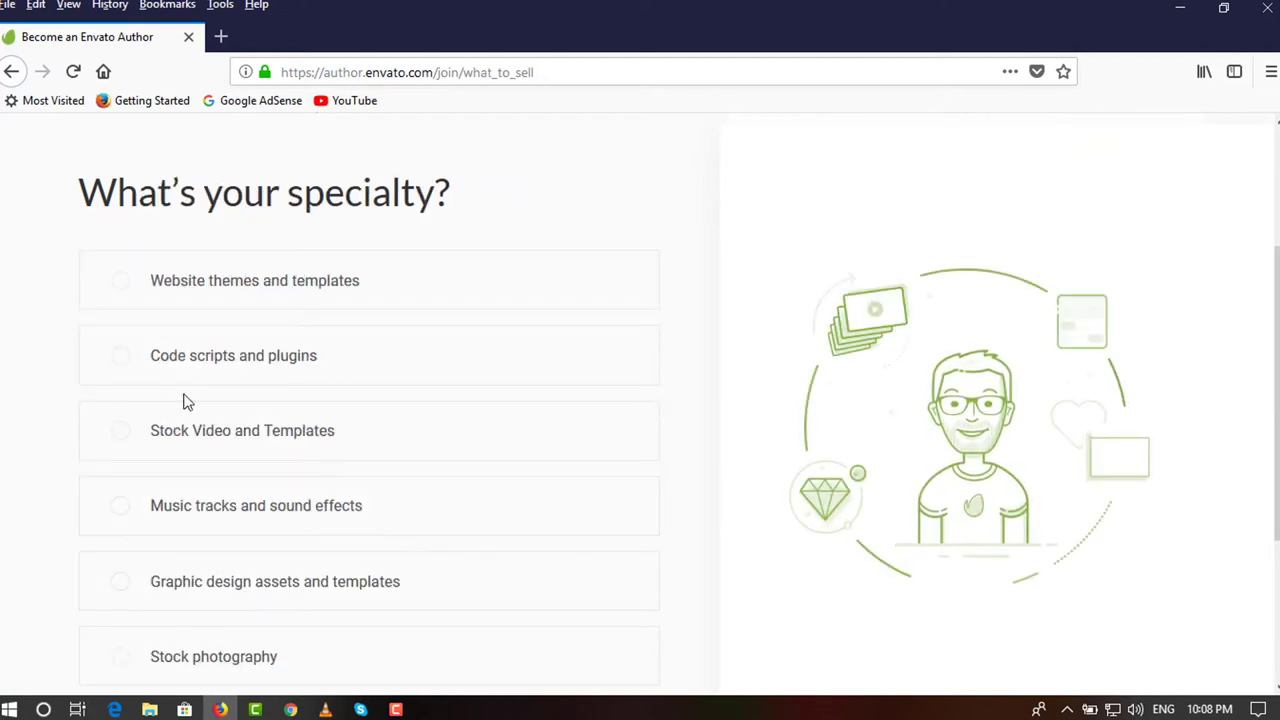
scroll(165, 360, down, 2)
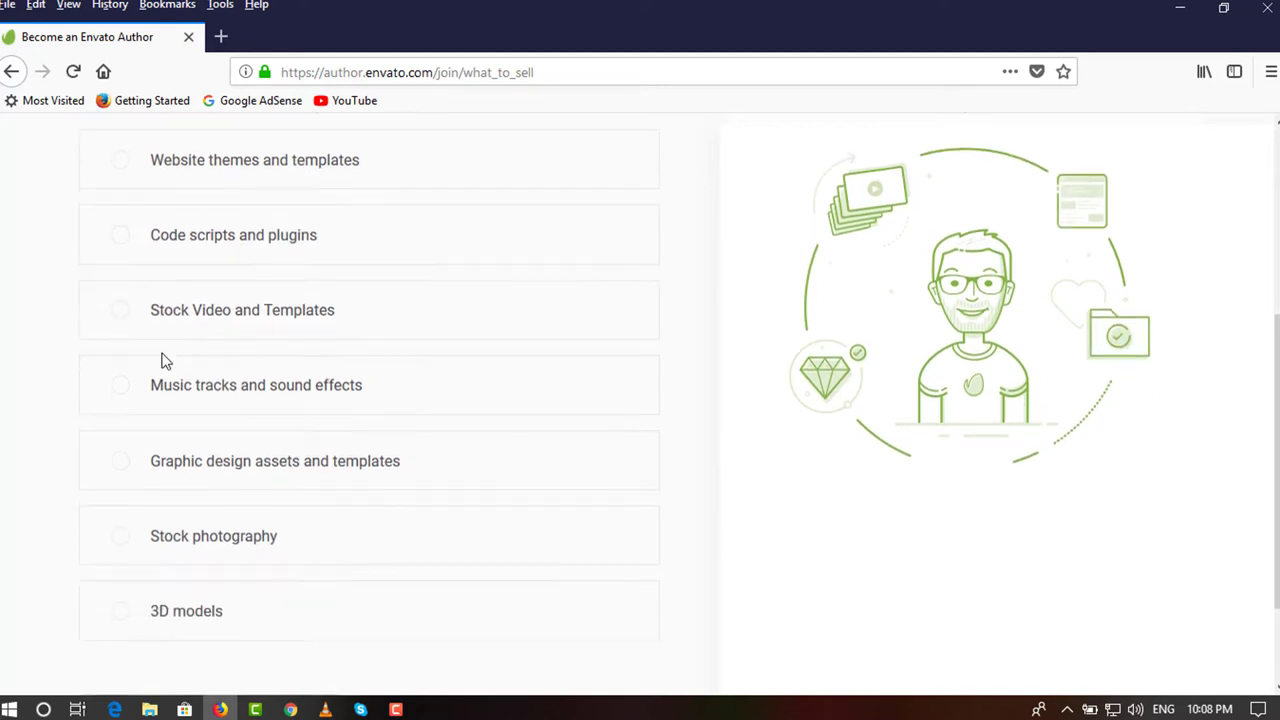
scroll(163, 360, down, 2)
scroll(163, 360, up, 4)
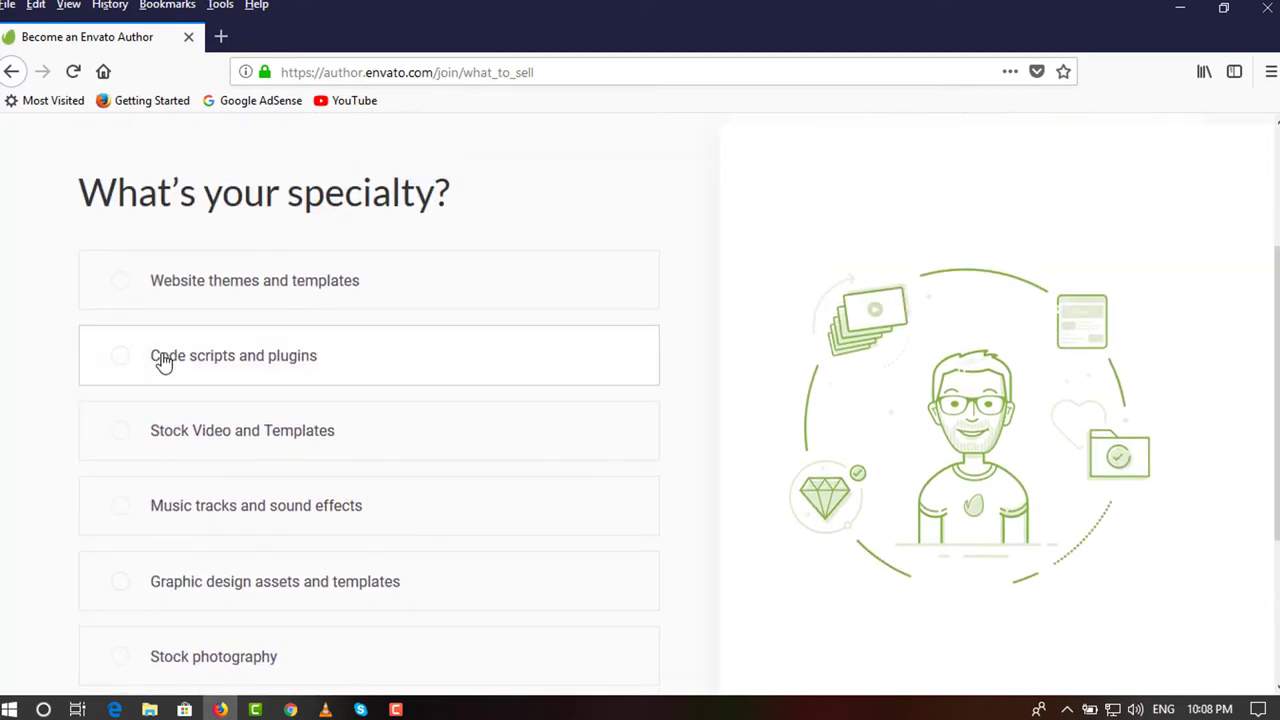
Choose 'Website themes and templates' as the specialty and continue toward the author dashboard.
click(124, 283)
scroll(80, 380, down, 4)
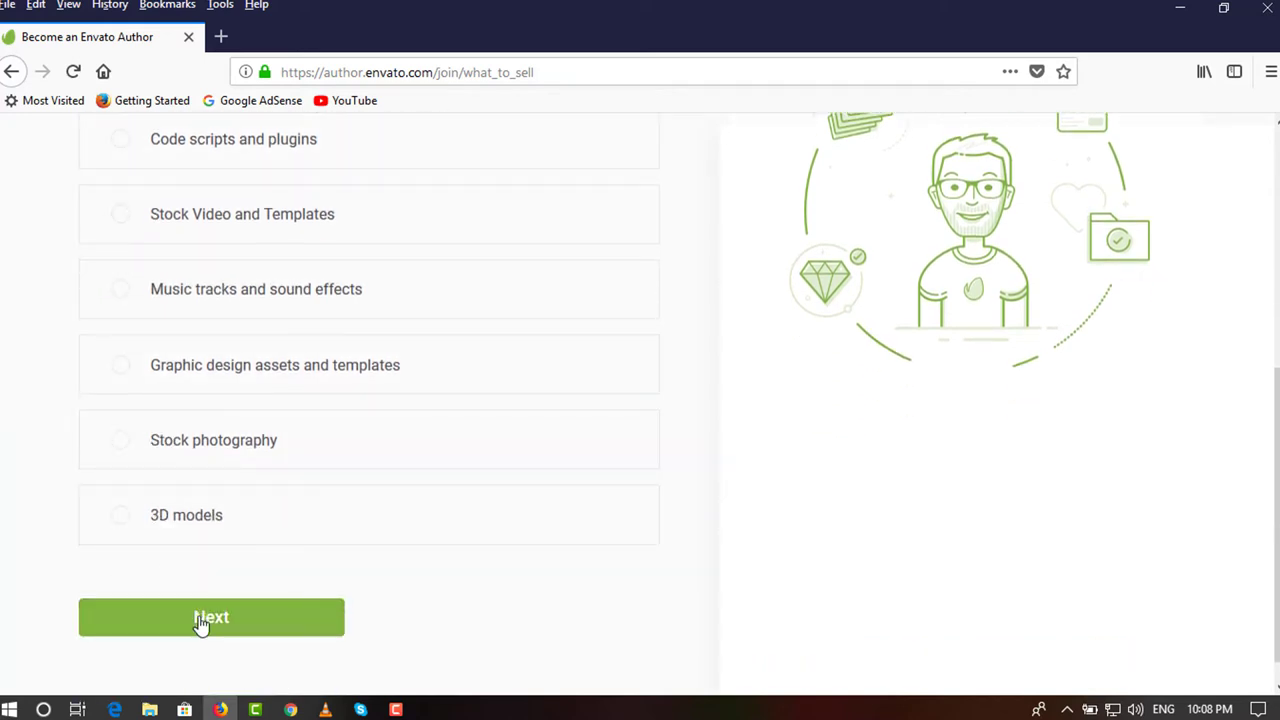
click(200, 622)
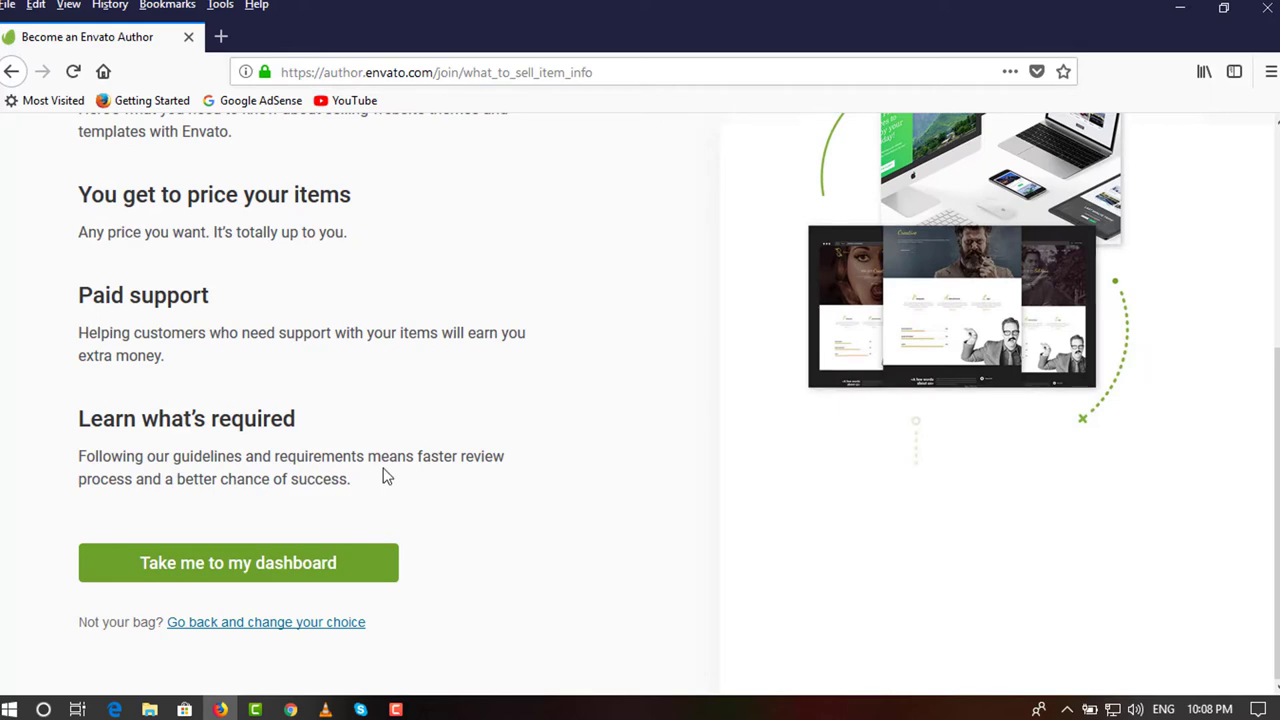
scroll(387, 477, up, 4)
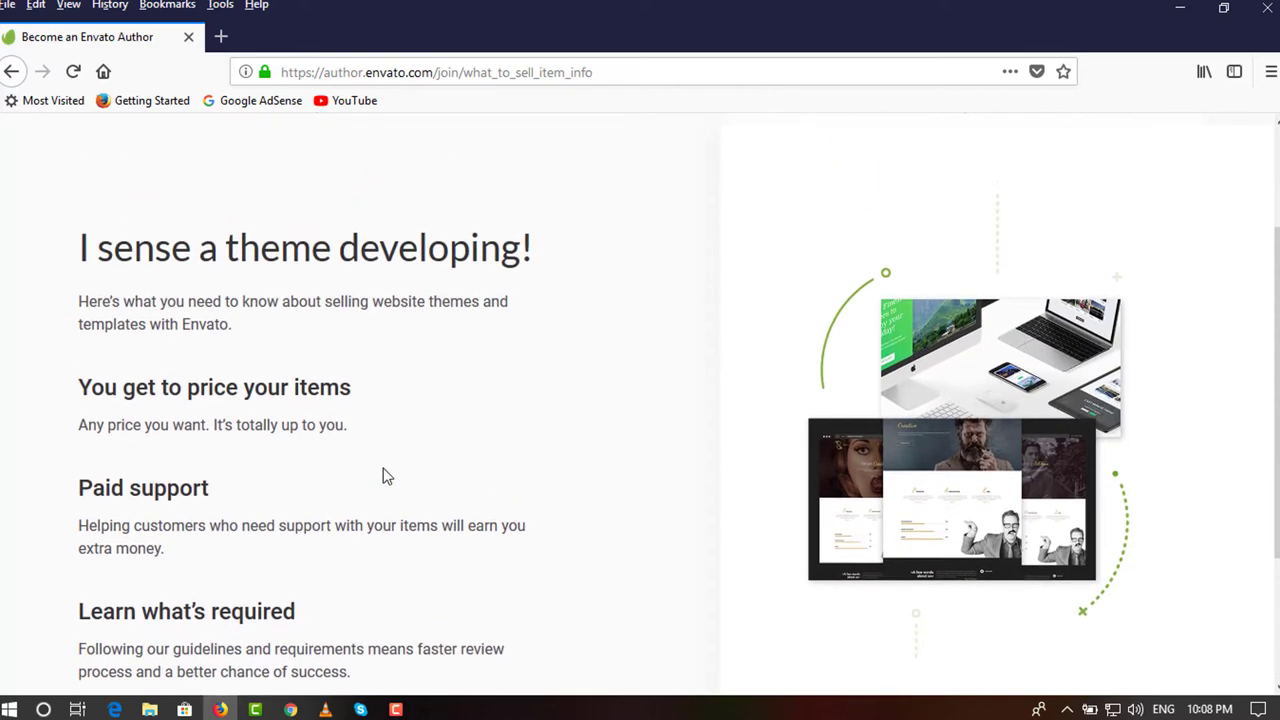
scroll(387, 477, down, 2)
scroll(387, 477, down, 2)
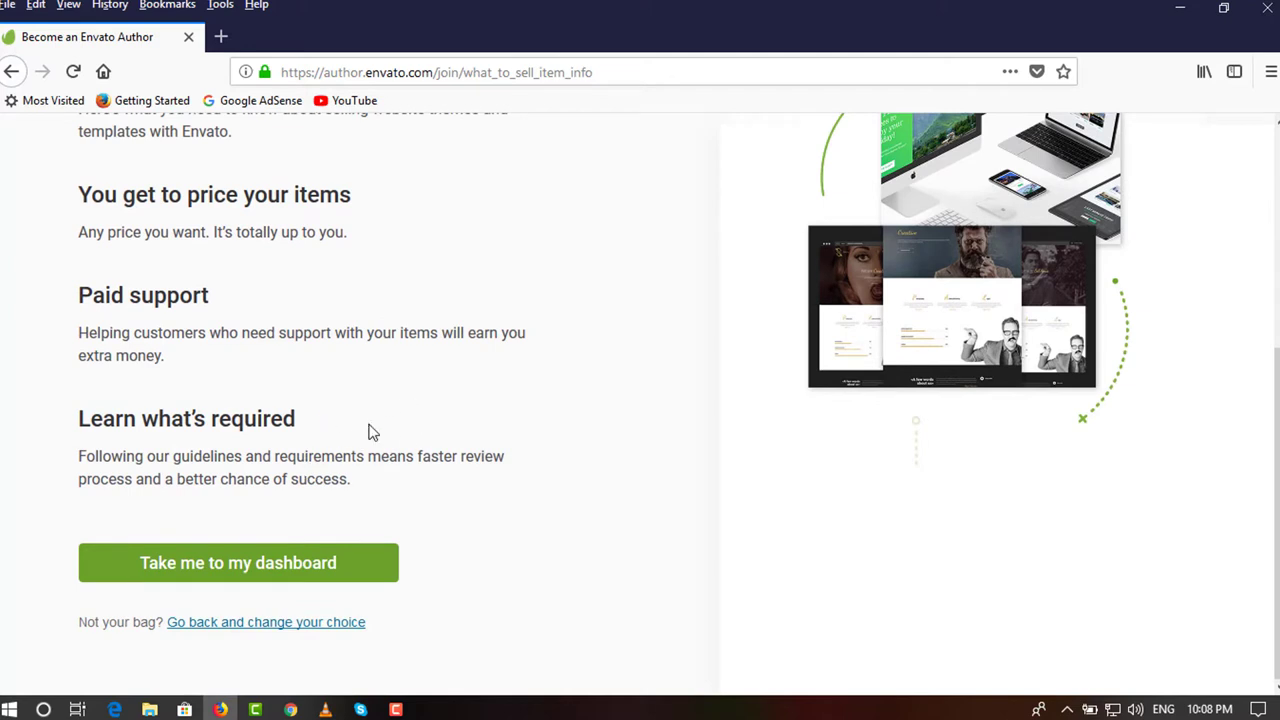
click(261, 565)
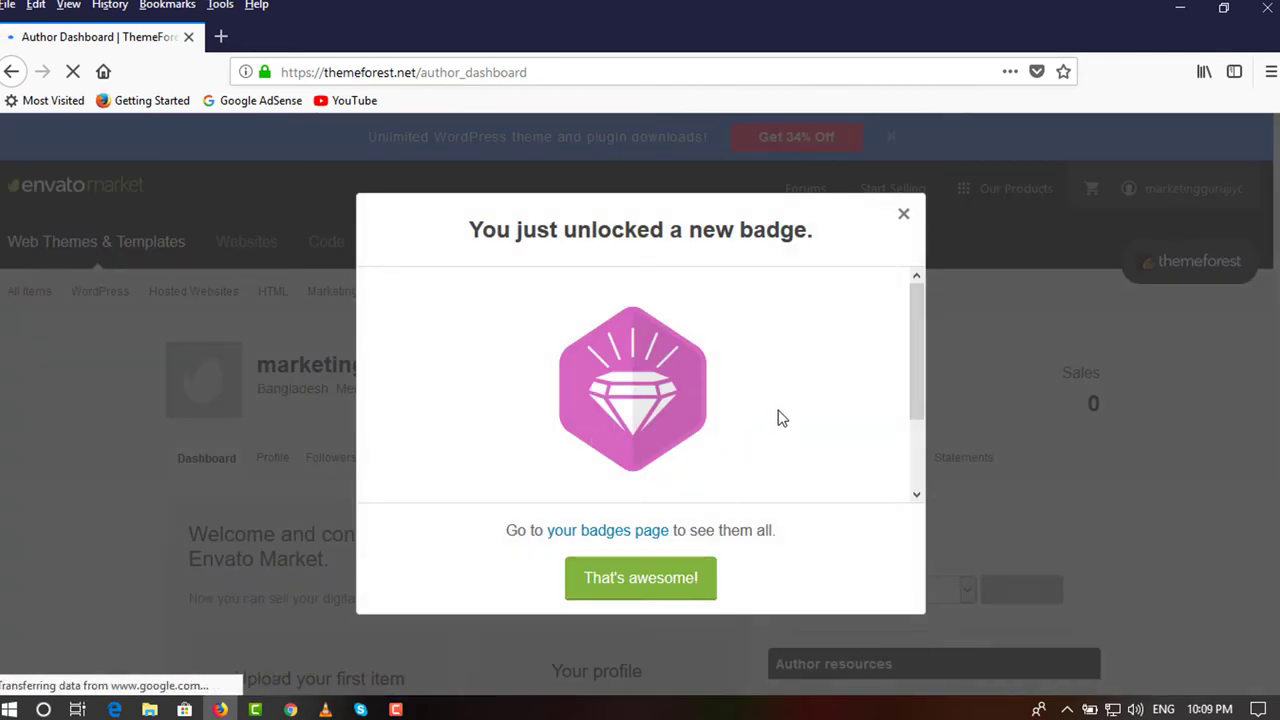
Dismiss the Exclusive Author badge popup with 'That's awesome!' and open the public profile page.
scroll(746, 343, down, 2)
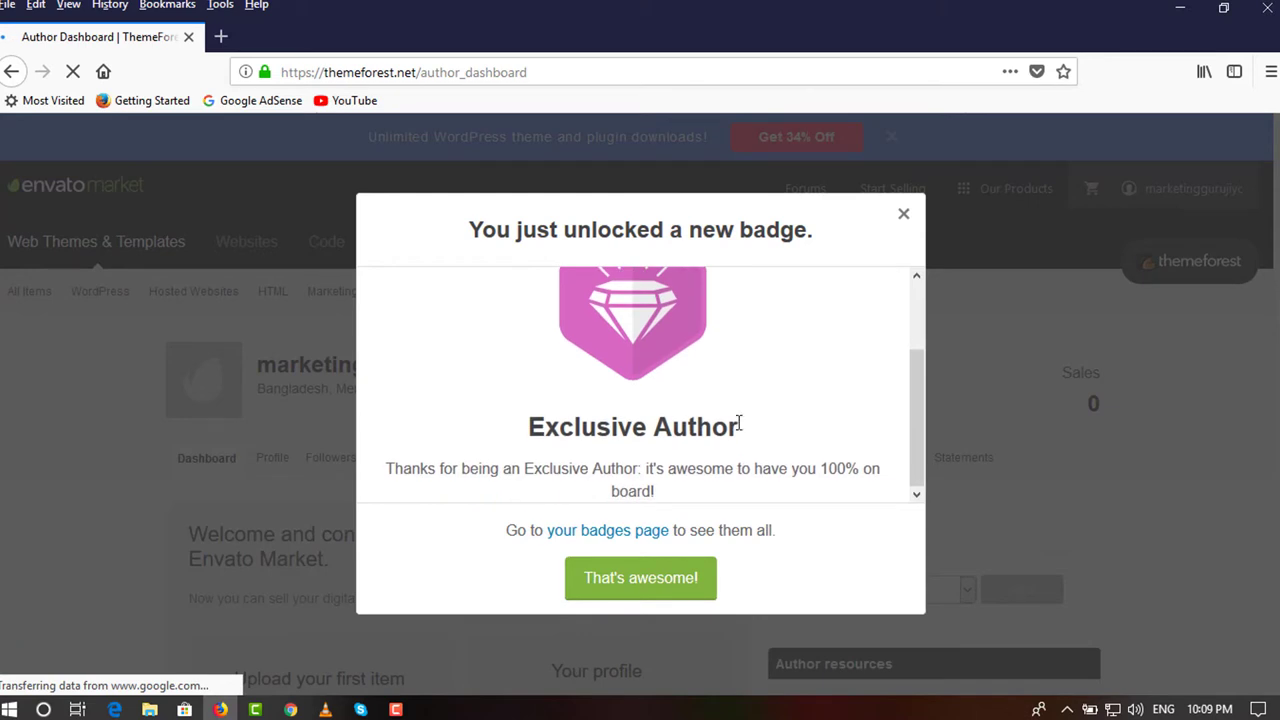
click(676, 585)
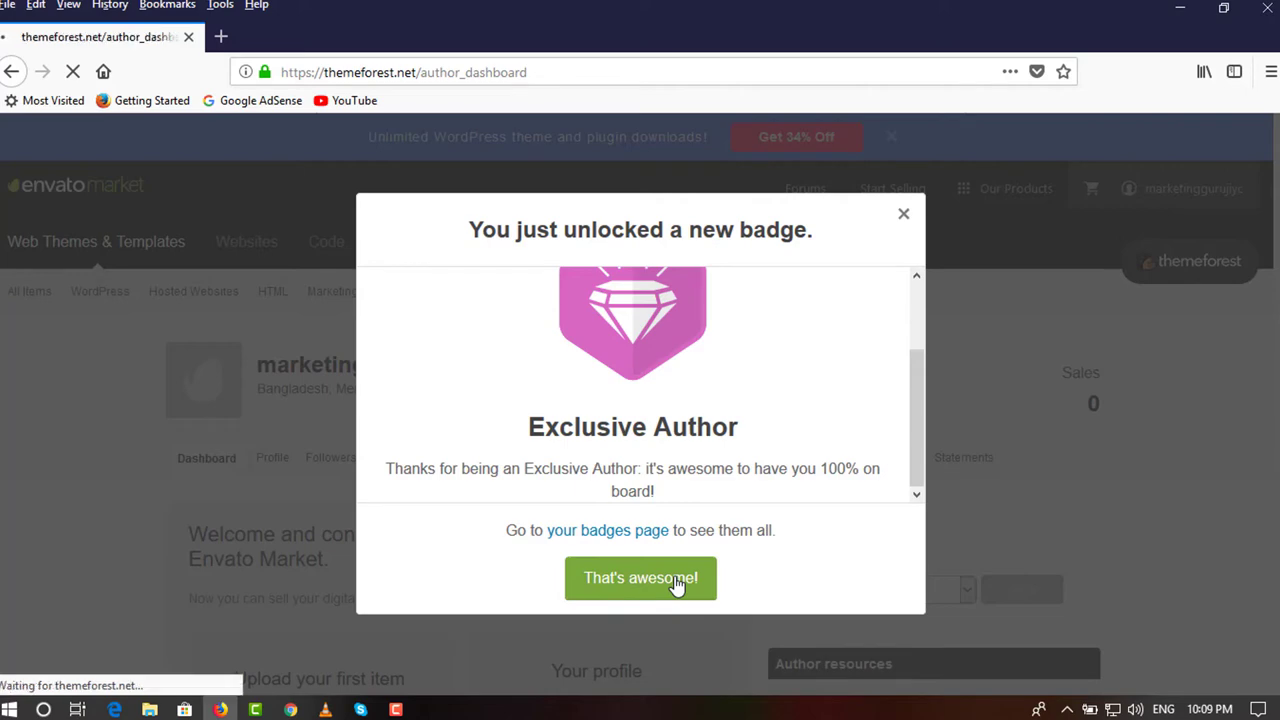
scroll(498, 482, down, 2)
scroll(498, 480, down, 2)
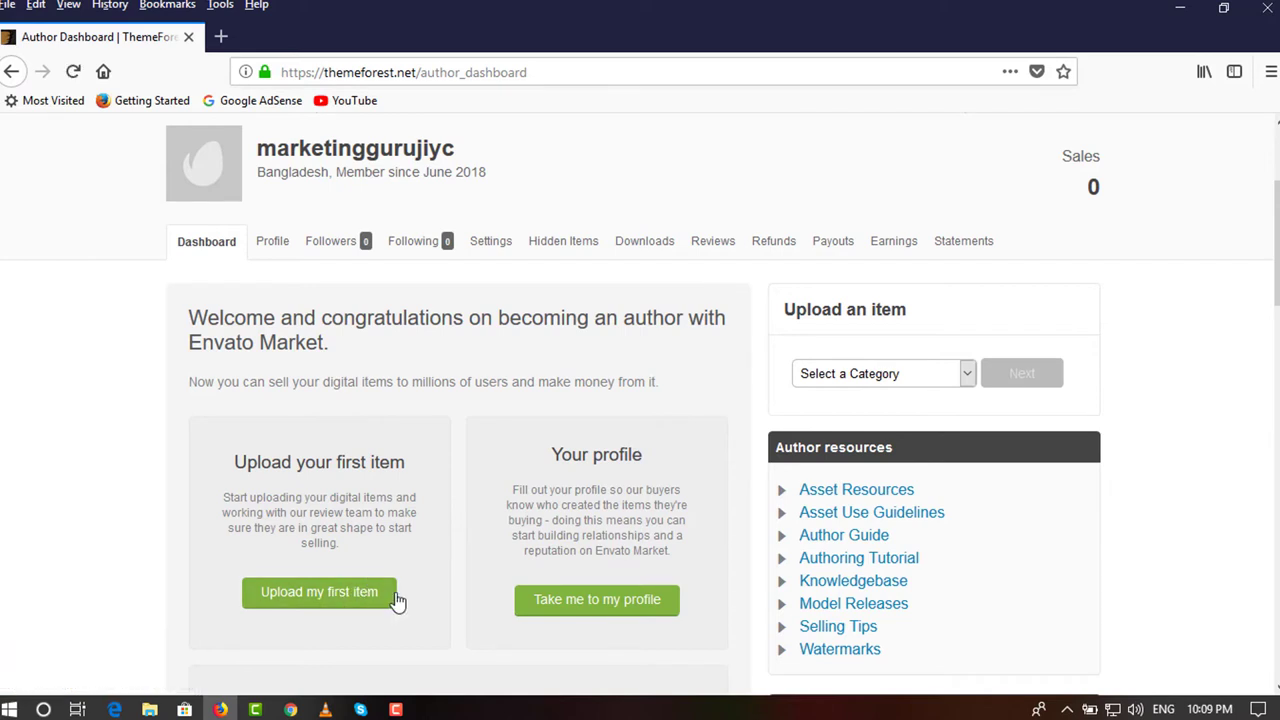
click(276, 250)
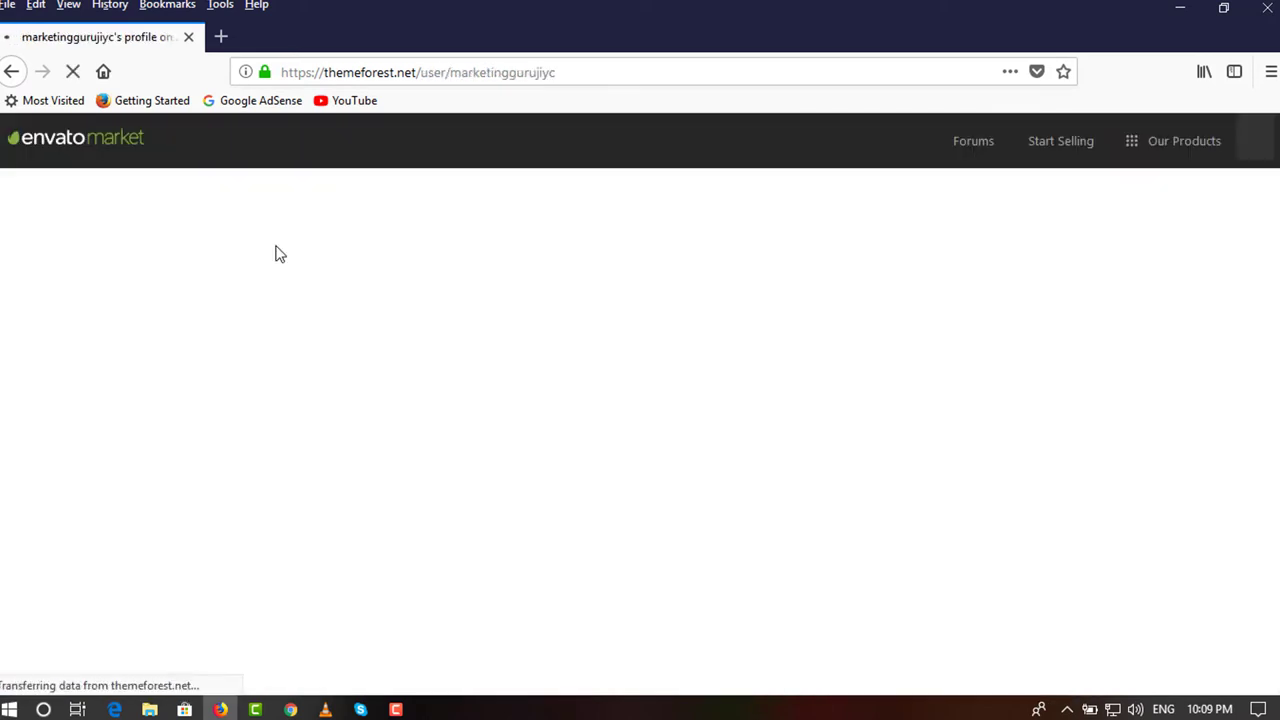
Open the $0.00 Earnings page and expand the Item Sales dropdown listing report types, including Referrals.
scroll(308, 515, down, 1)
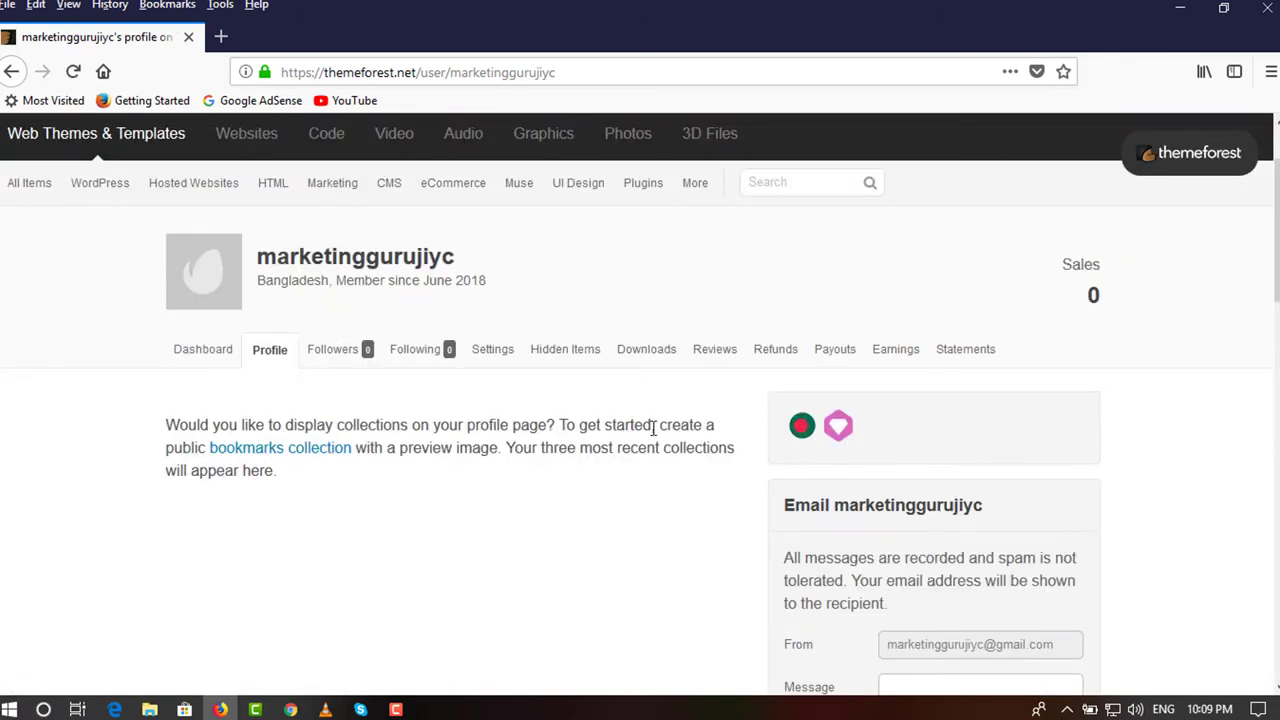
click(876, 356)
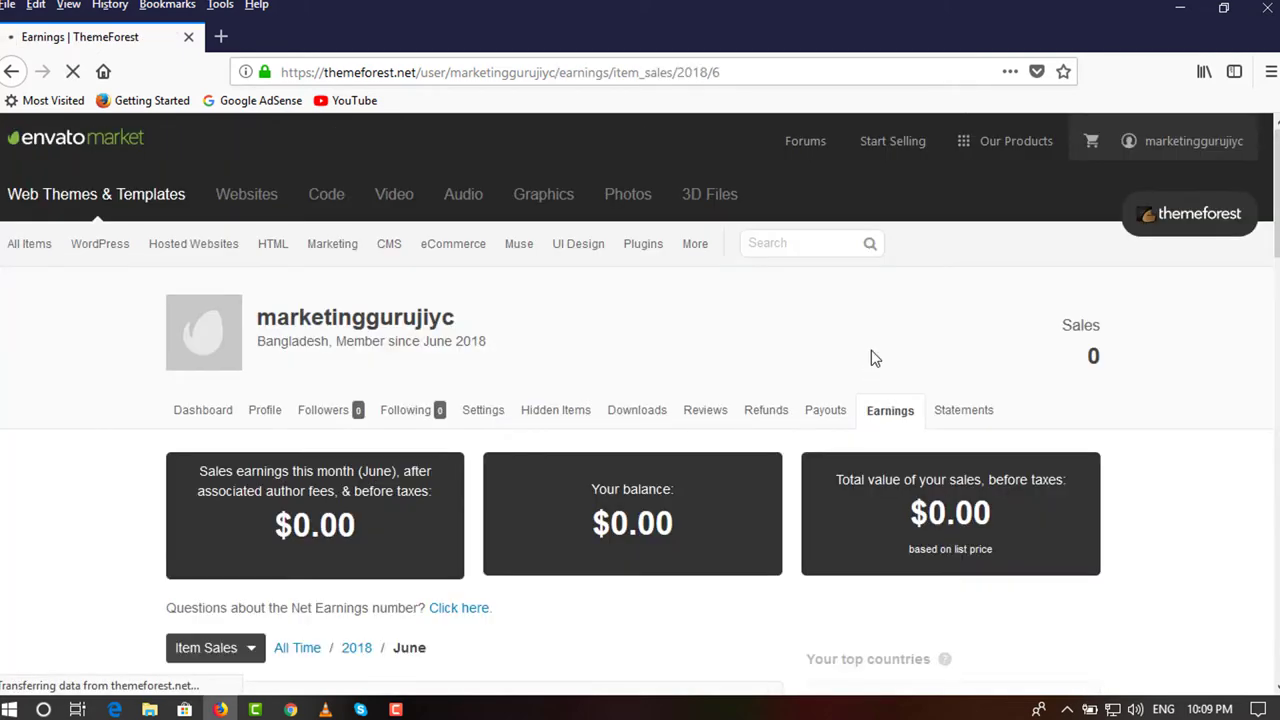
scroll(868, 360, down, 1)
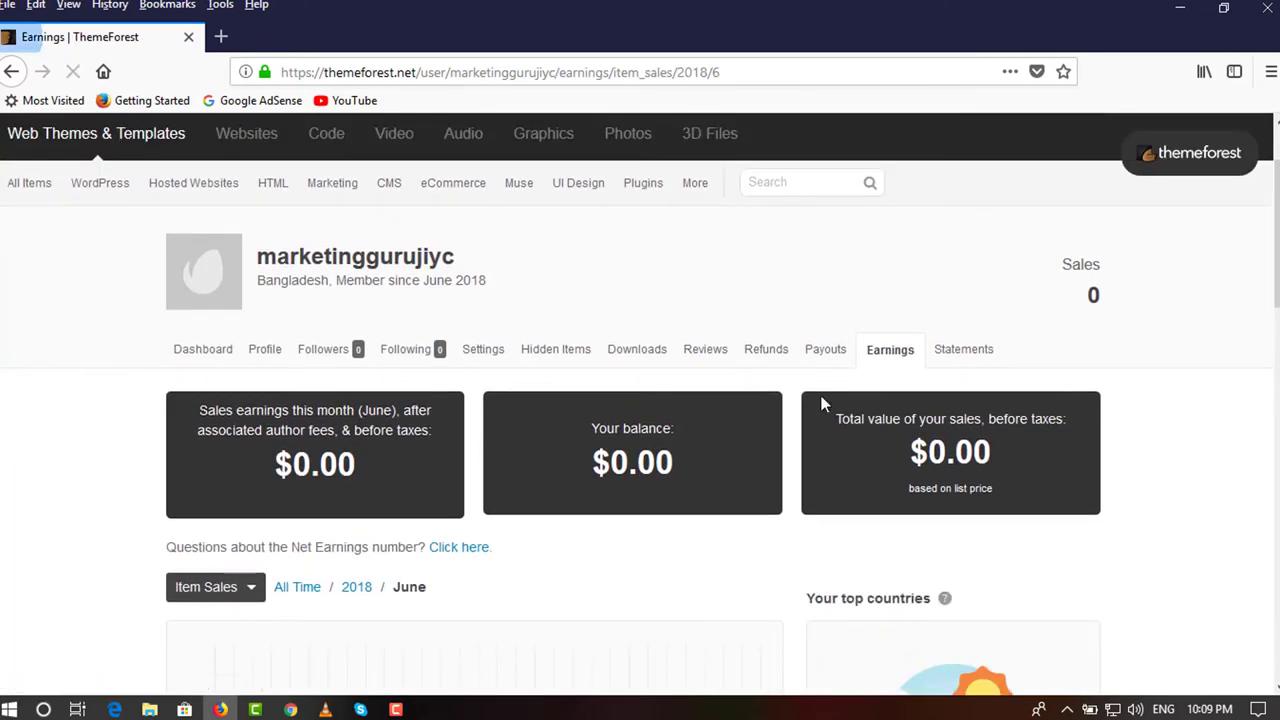
scroll(1118, 320, up, 2)
mouse_move(1135, 190)
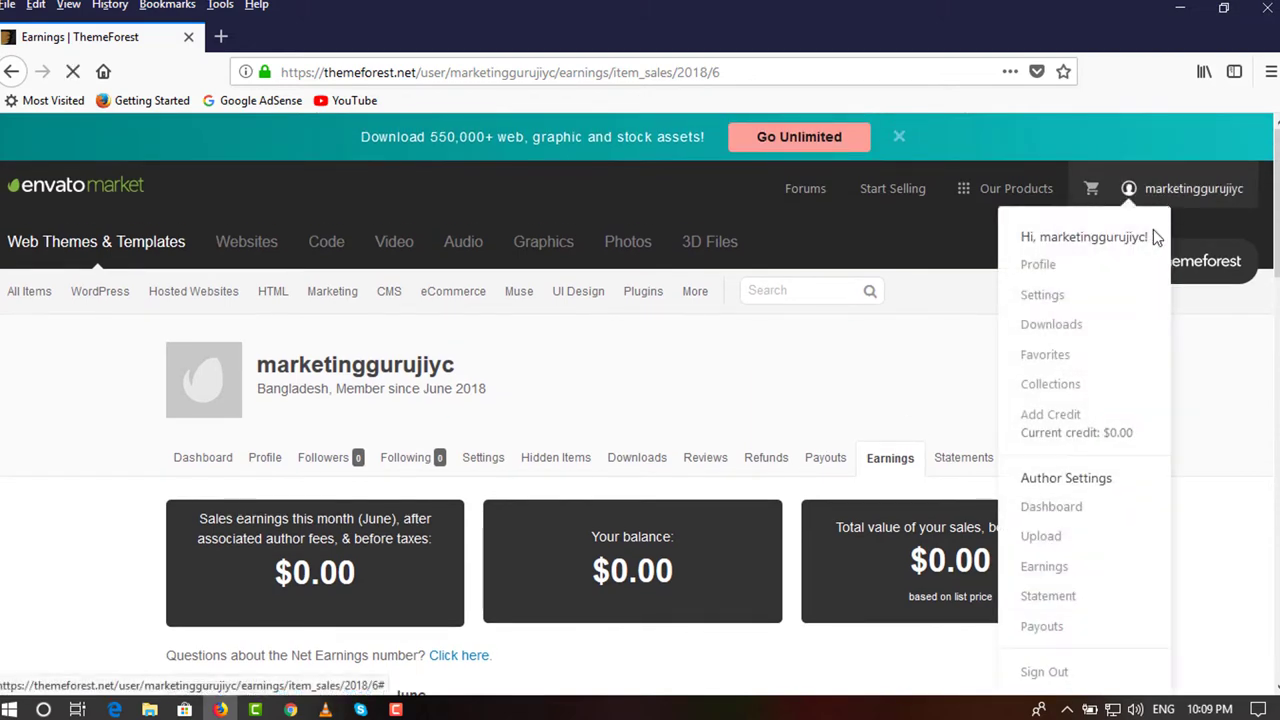
scroll(1093, 425, down, 2)
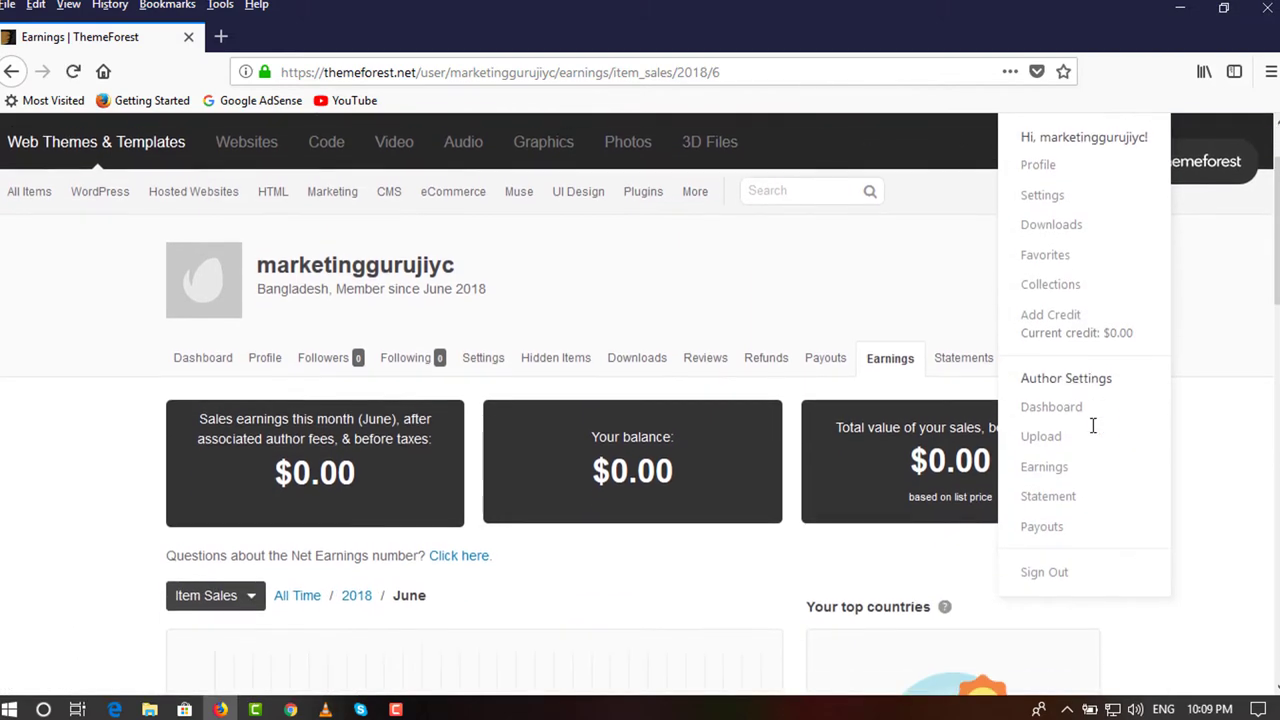
scroll(1058, 475, down, 2)
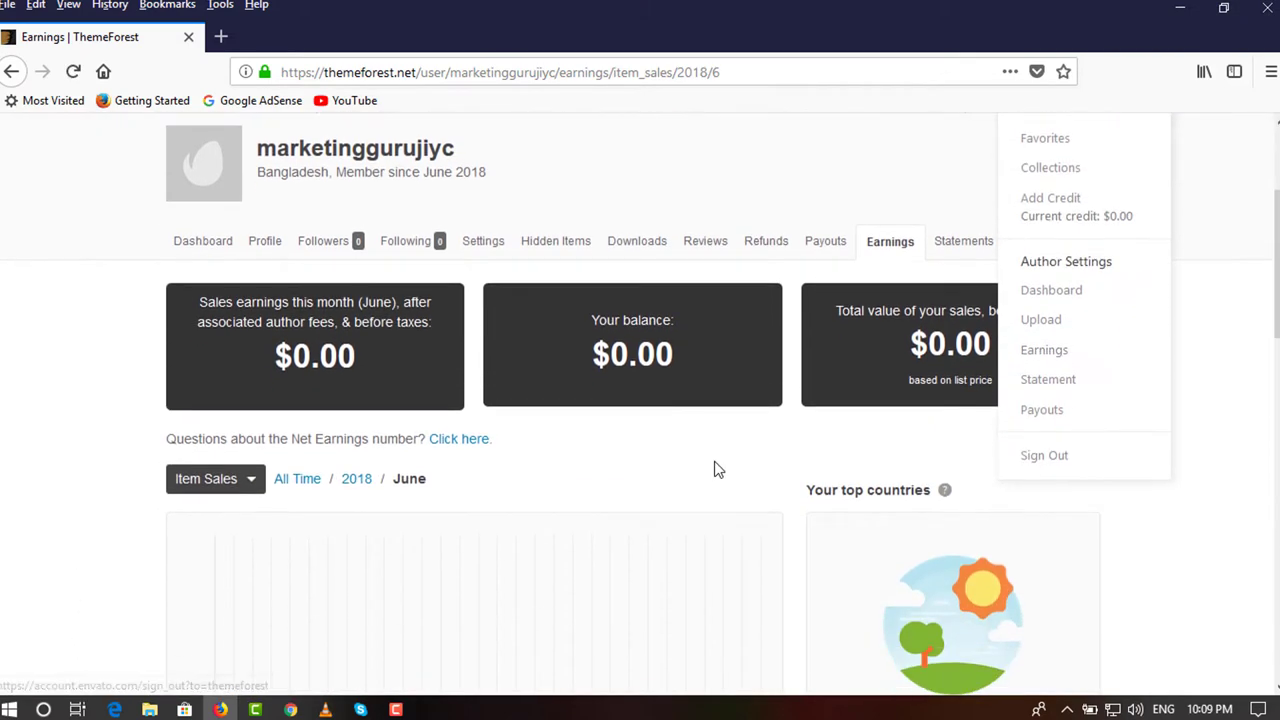
click(246, 490)
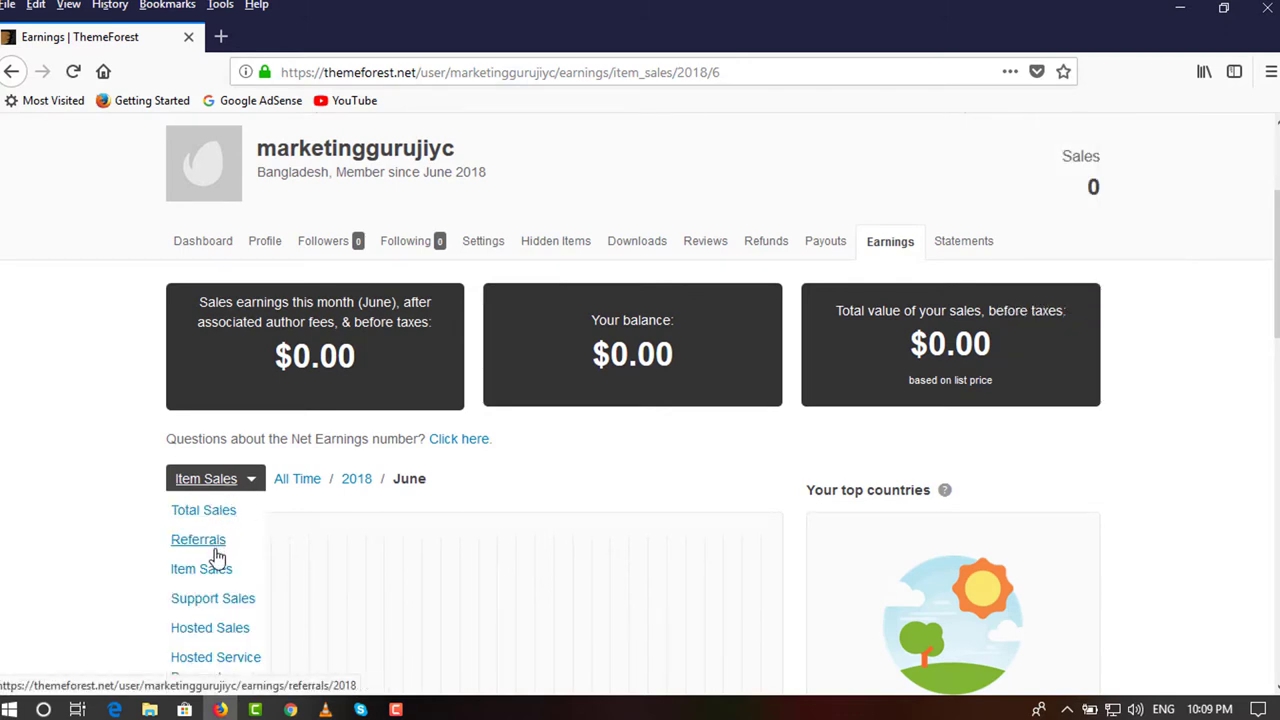
scroll(223, 523, down, 2)
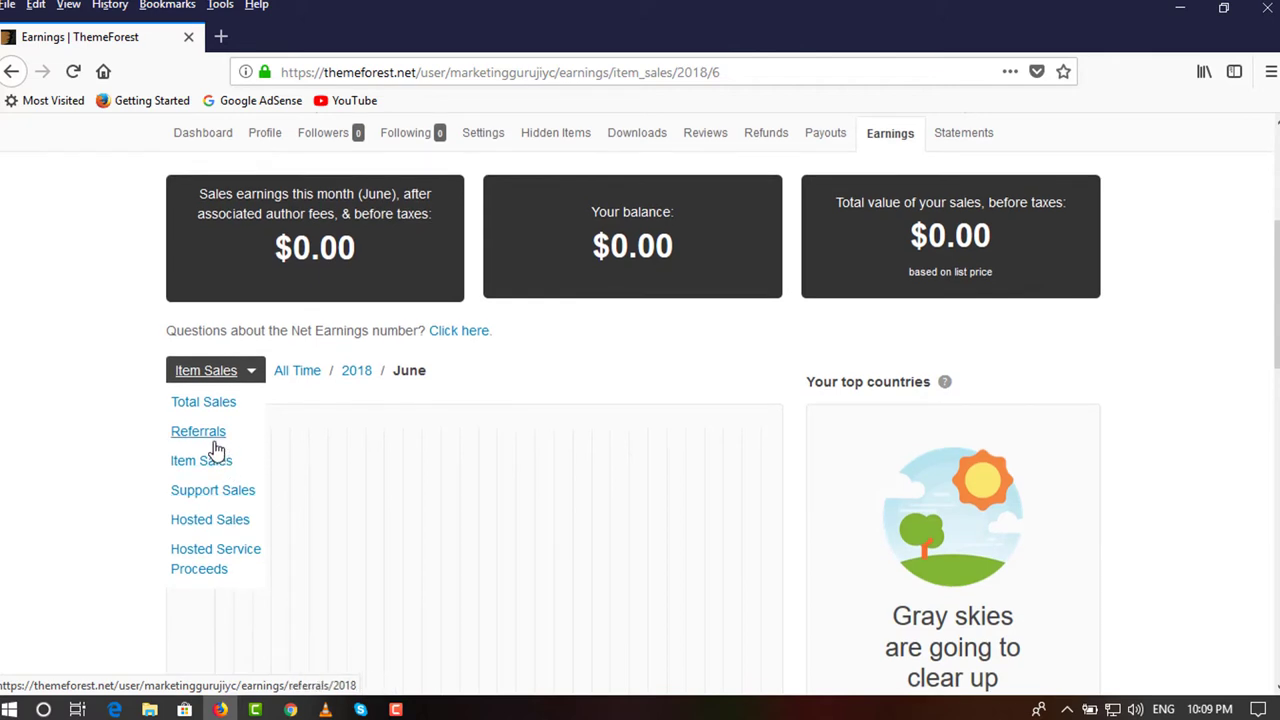
scroll(213, 437, up, 2)
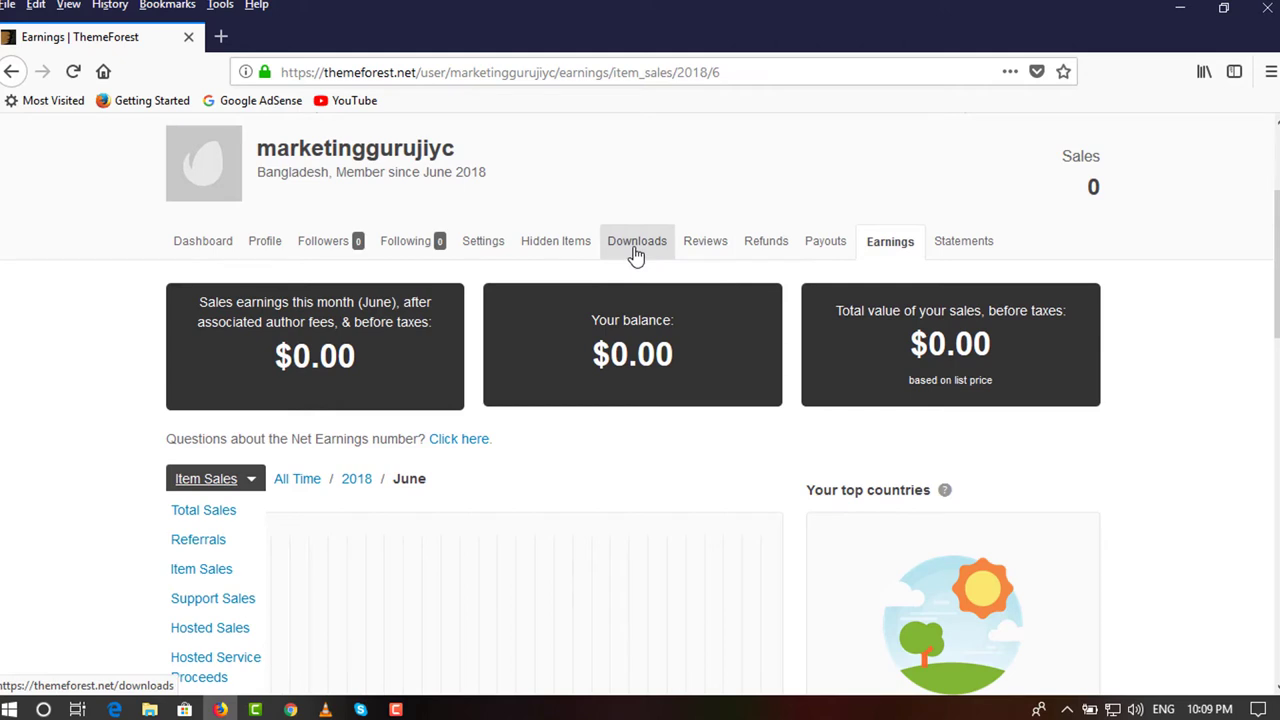
Open the Payouts page and review the empty payout history.
click(815, 247)
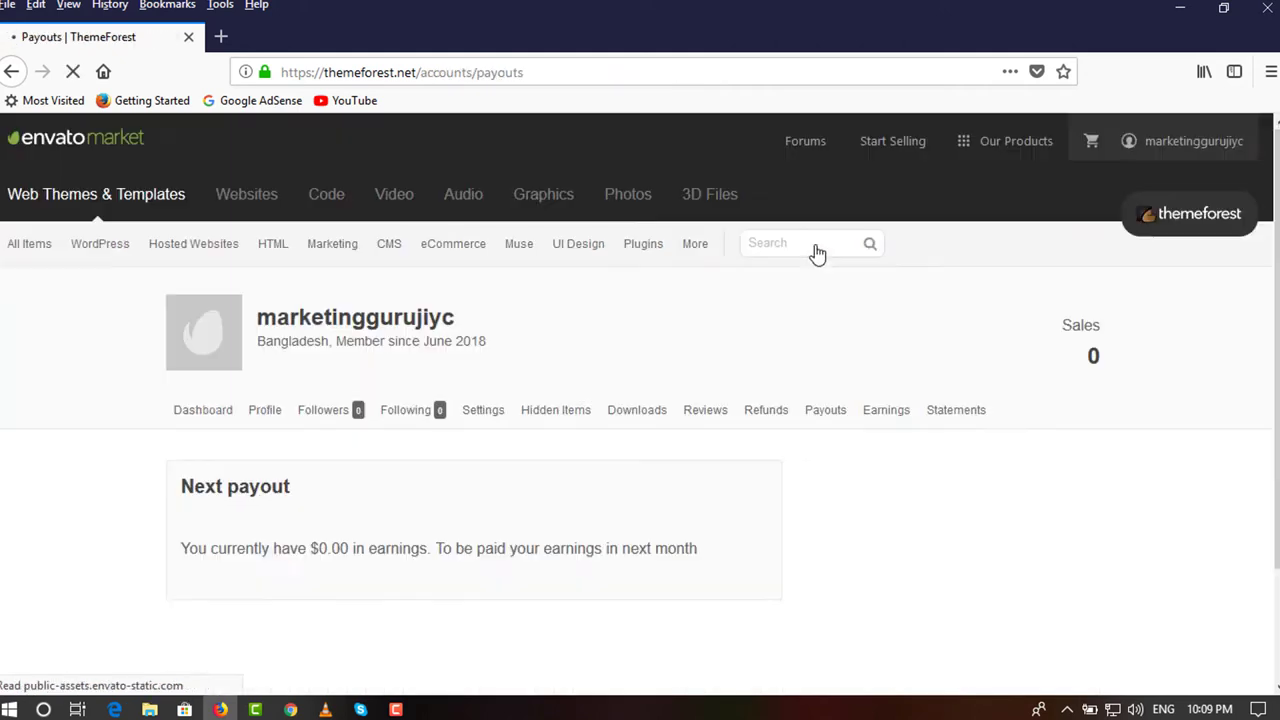
scroll(360, 527, down, 1)
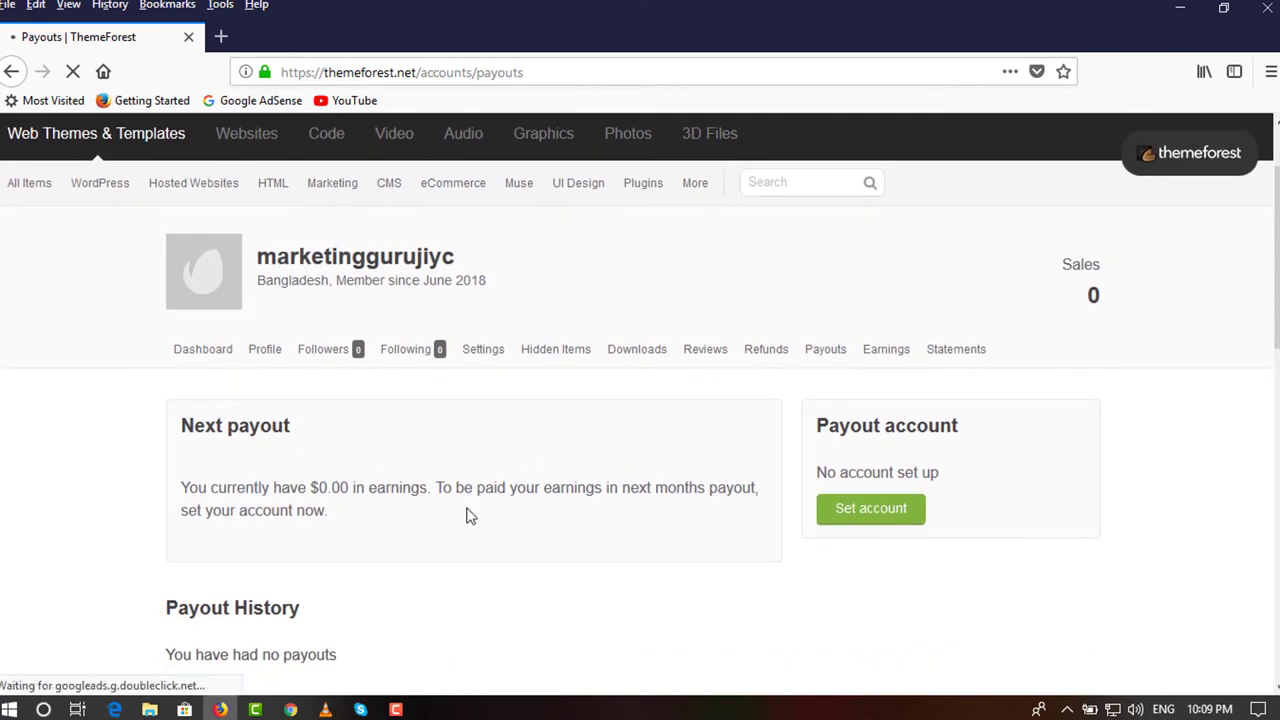
scroll(470, 516, down, 2)
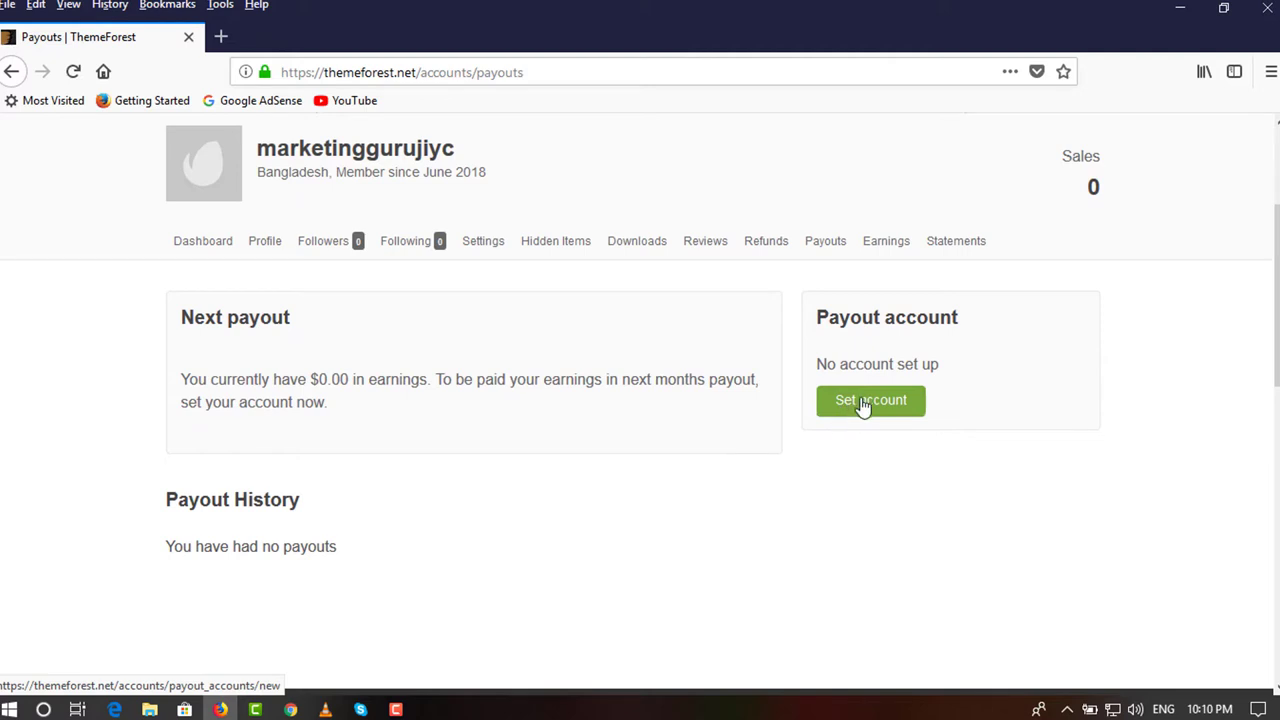
Open Statements showing $0.00 funds and the 02 Jun 2018 exclusive-author agreement entry.
click(952, 250)
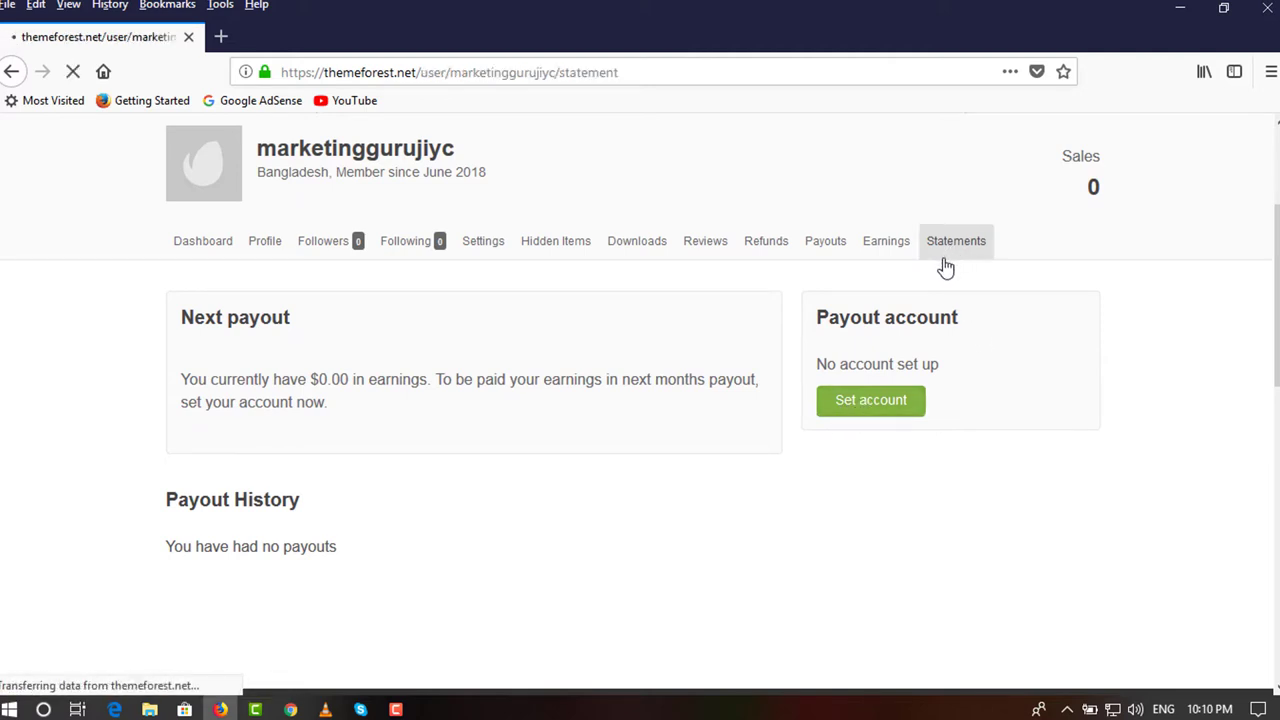
scroll(704, 420, down, 1)
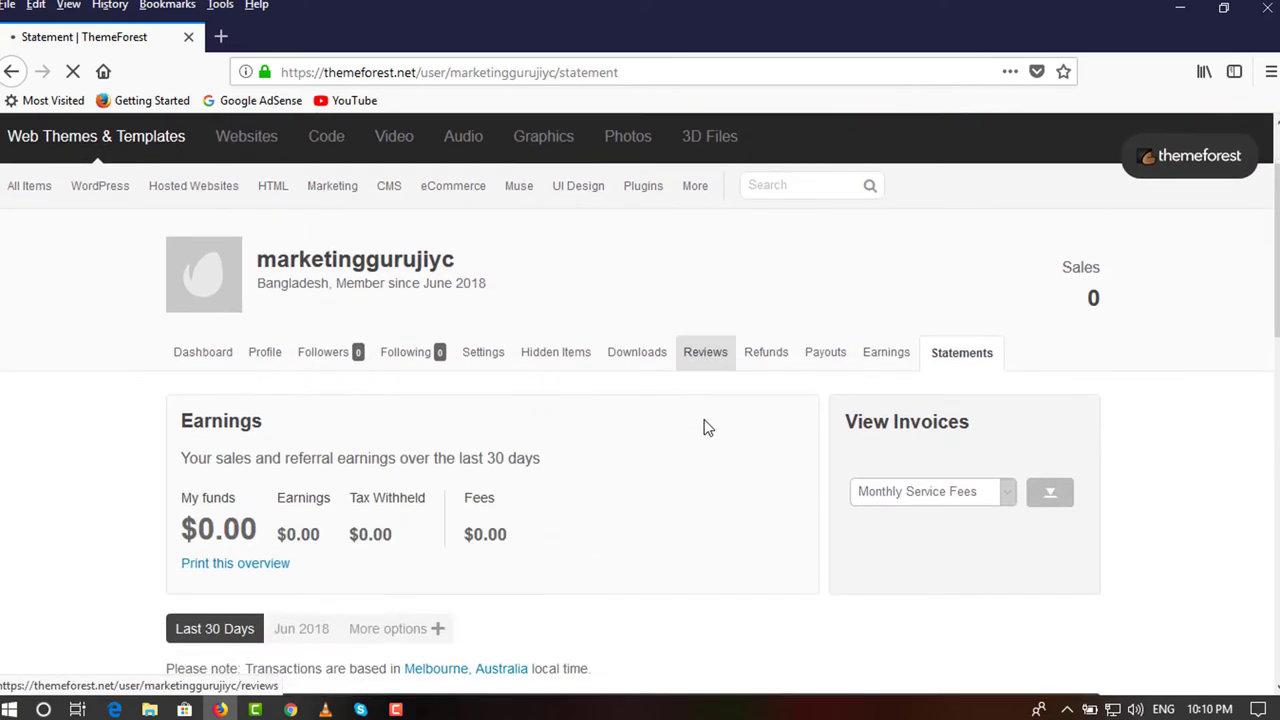
scroll(704, 428, down, 4)
scroll(595, 450, up, 2)
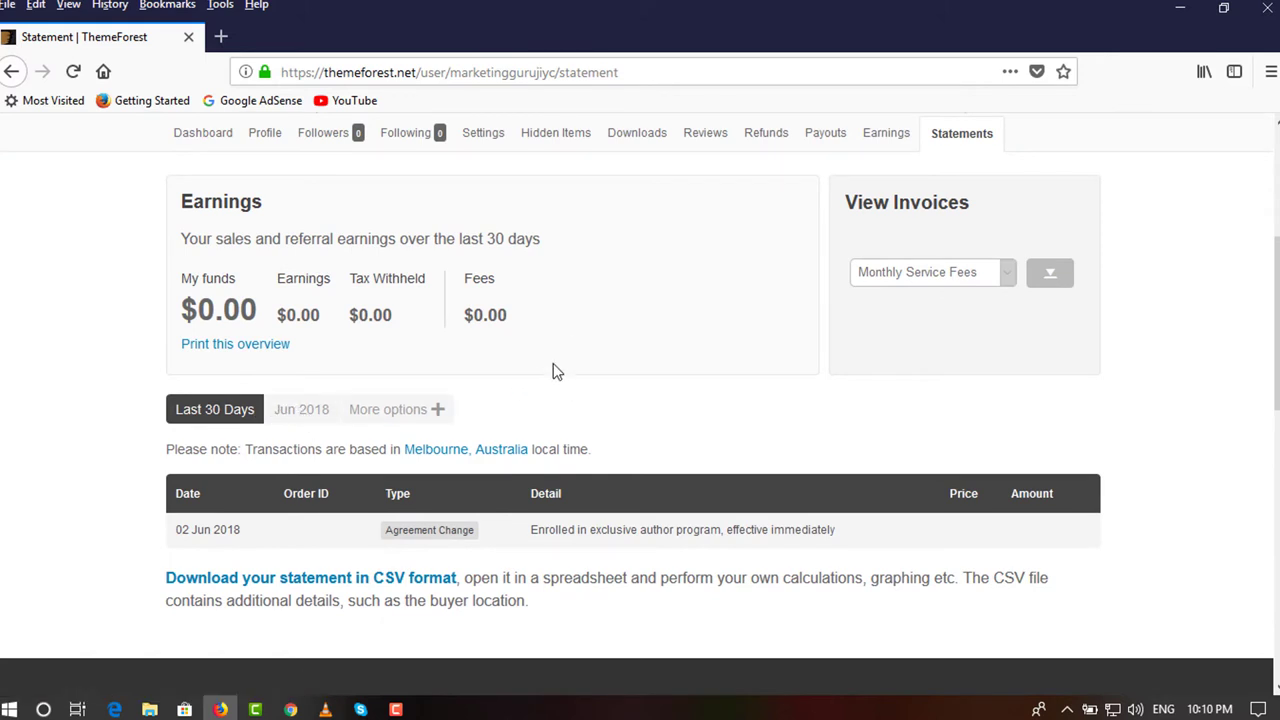
scroll(555, 369, up, 1)
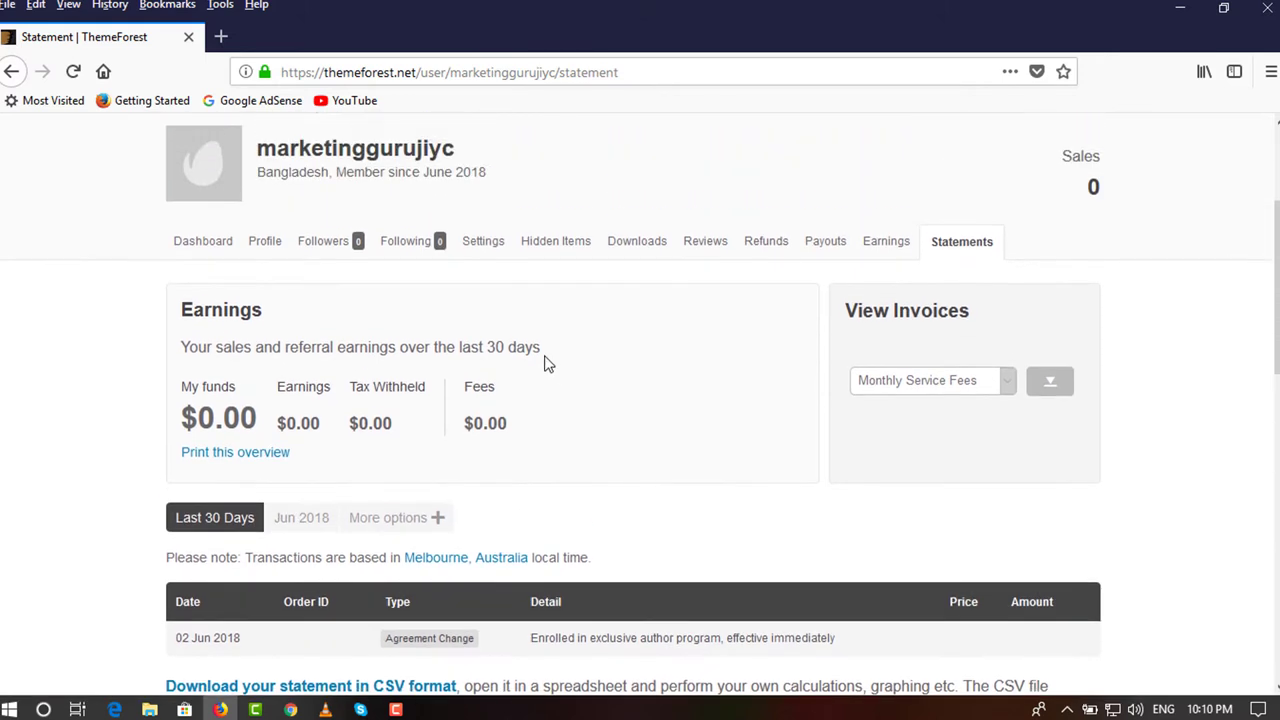
Open the account's Public Profile settings page.
click(484, 252)
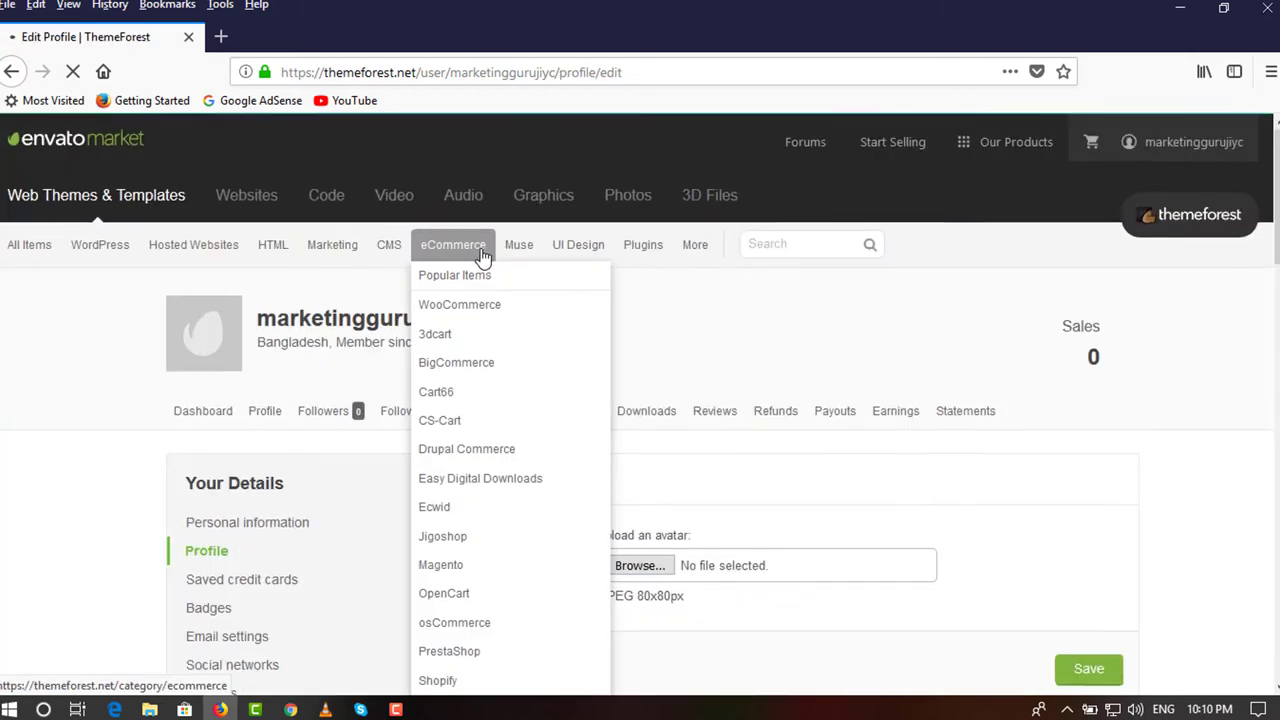
scroll(125, 505, down, 2)
scroll(125, 505, down, 2)
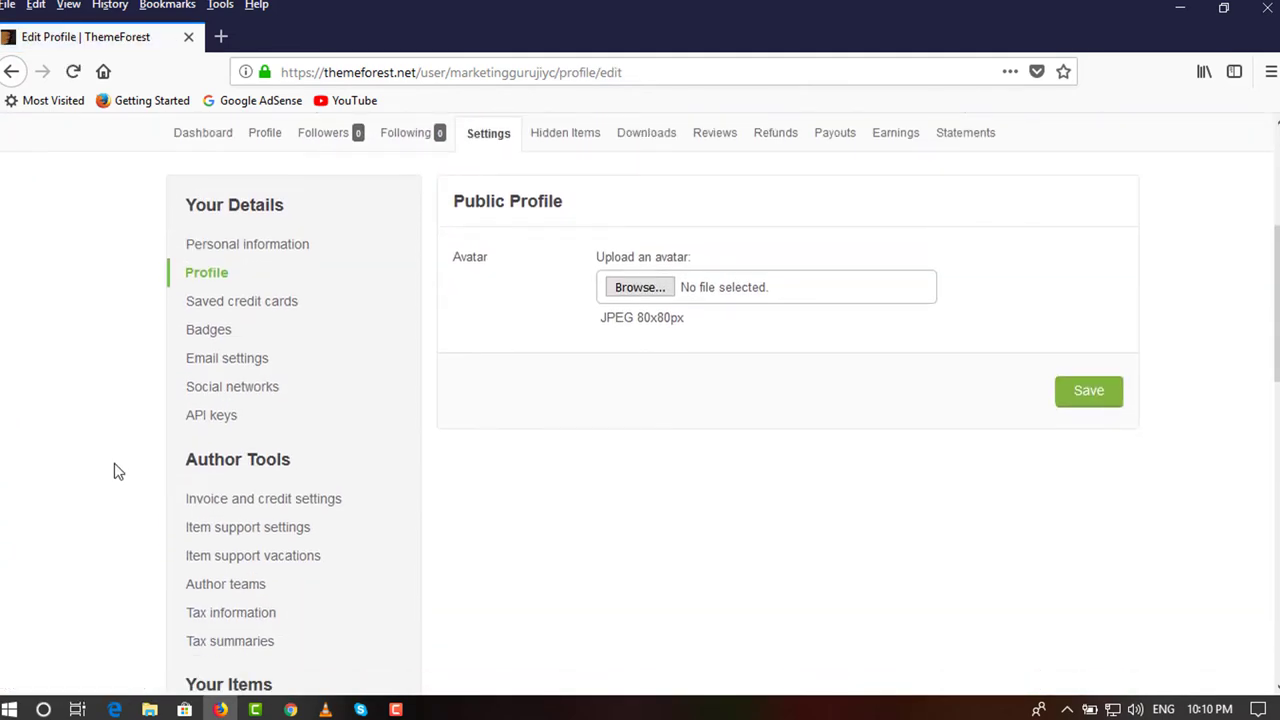
Pick fvwd-seo-circle-862x854.png from the Desktop subfolder as the avatar upload.
click(624, 289)
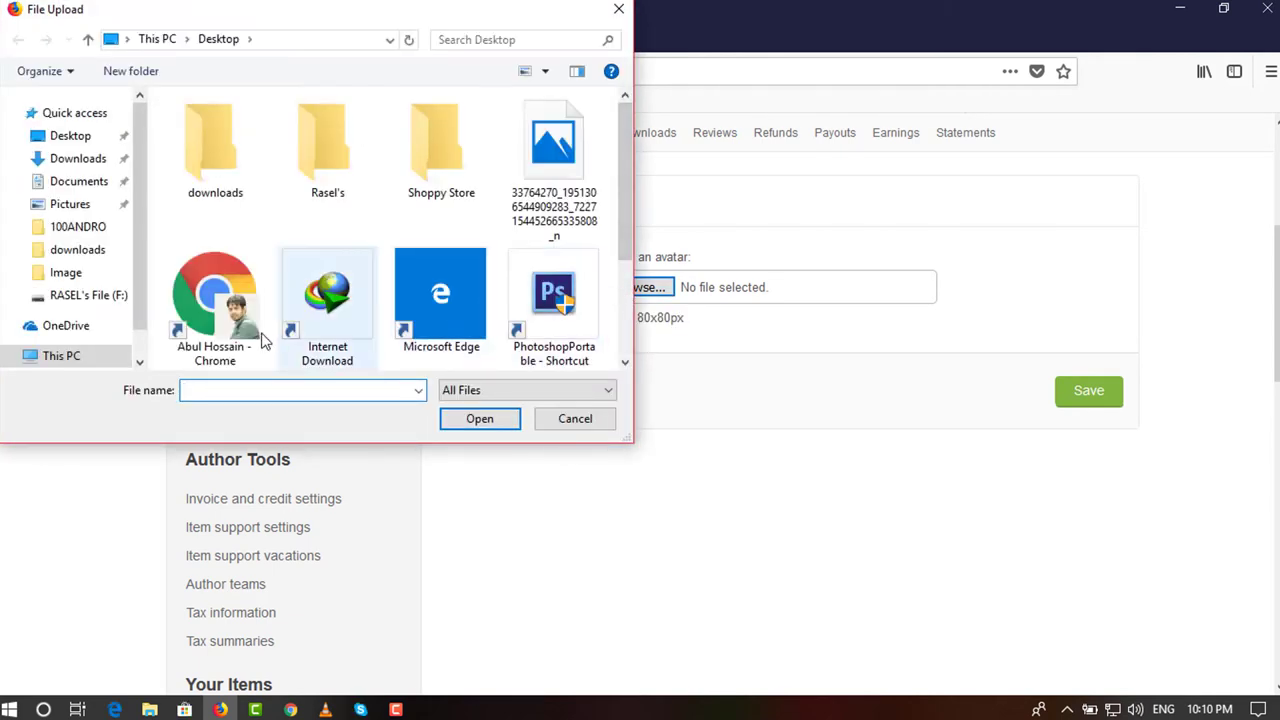
scroll(429, 289, down, 1)
scroll(429, 289, up, 1)
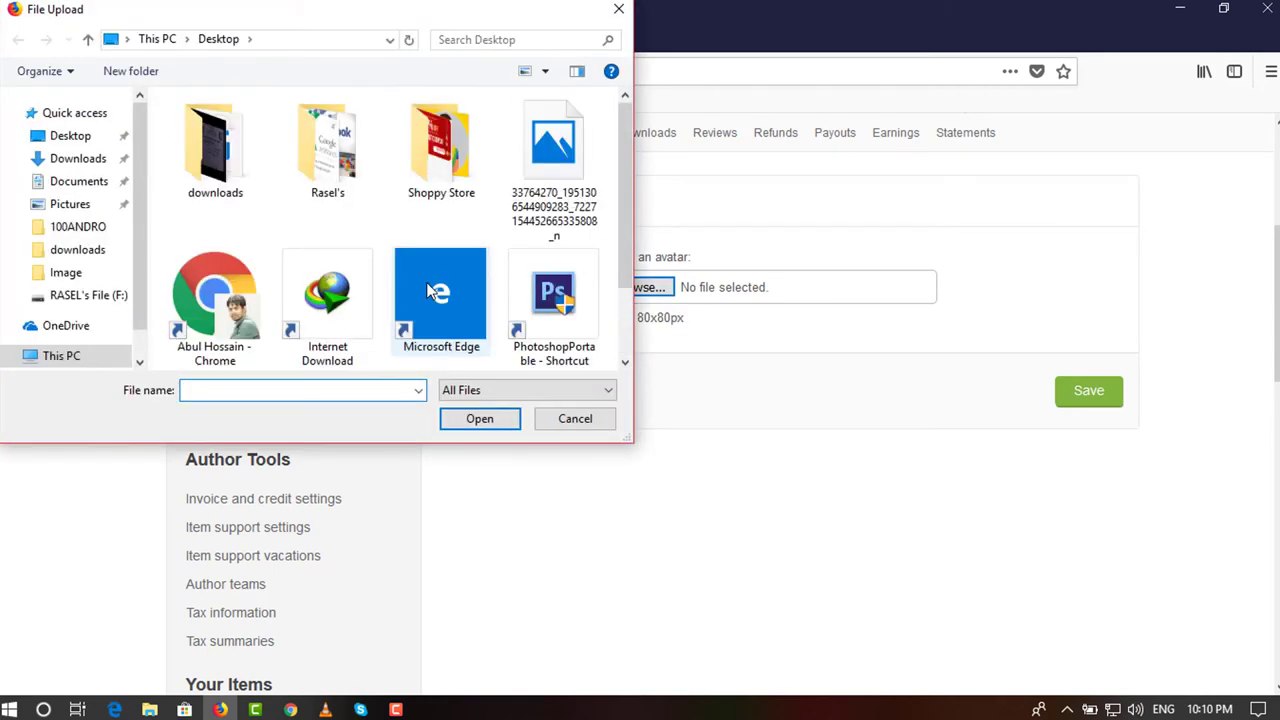
click(362, 183)
double_click(362, 183)
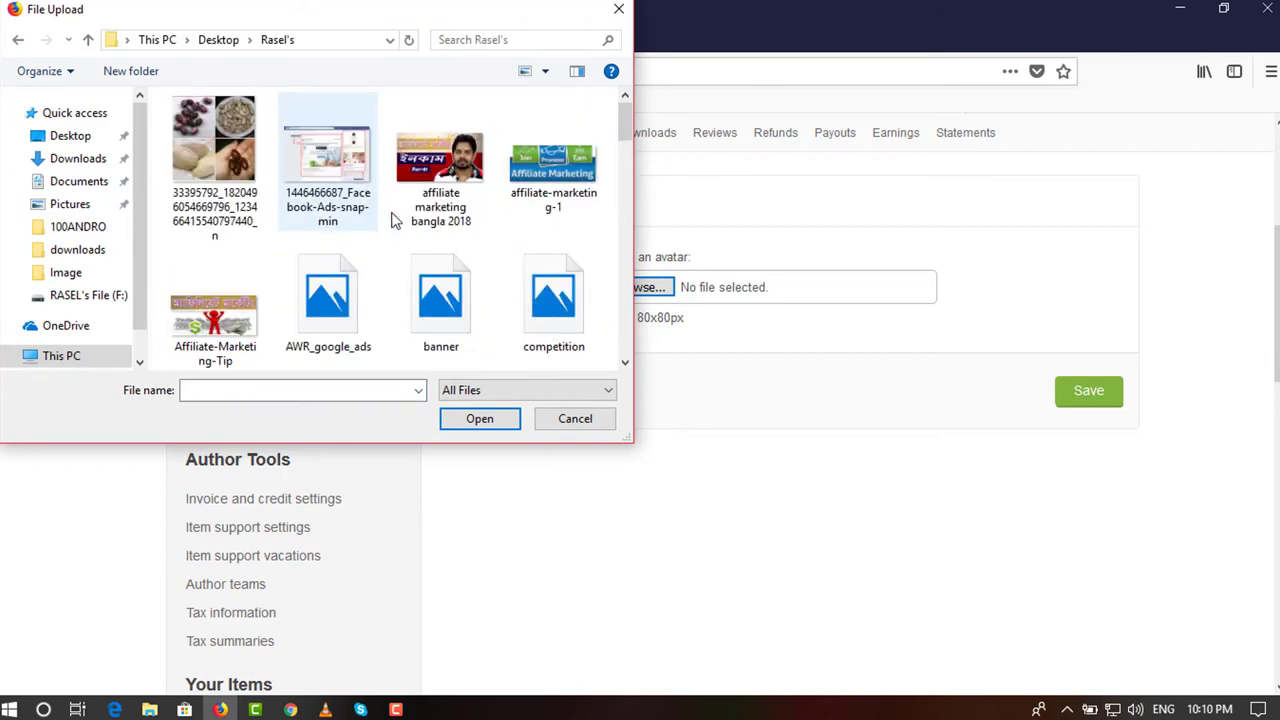
scroll(398, 232, down, 1)
scroll(397, 239, down, 4)
scroll(397, 240, down, 1)
click(345, 222)
click(470, 422)
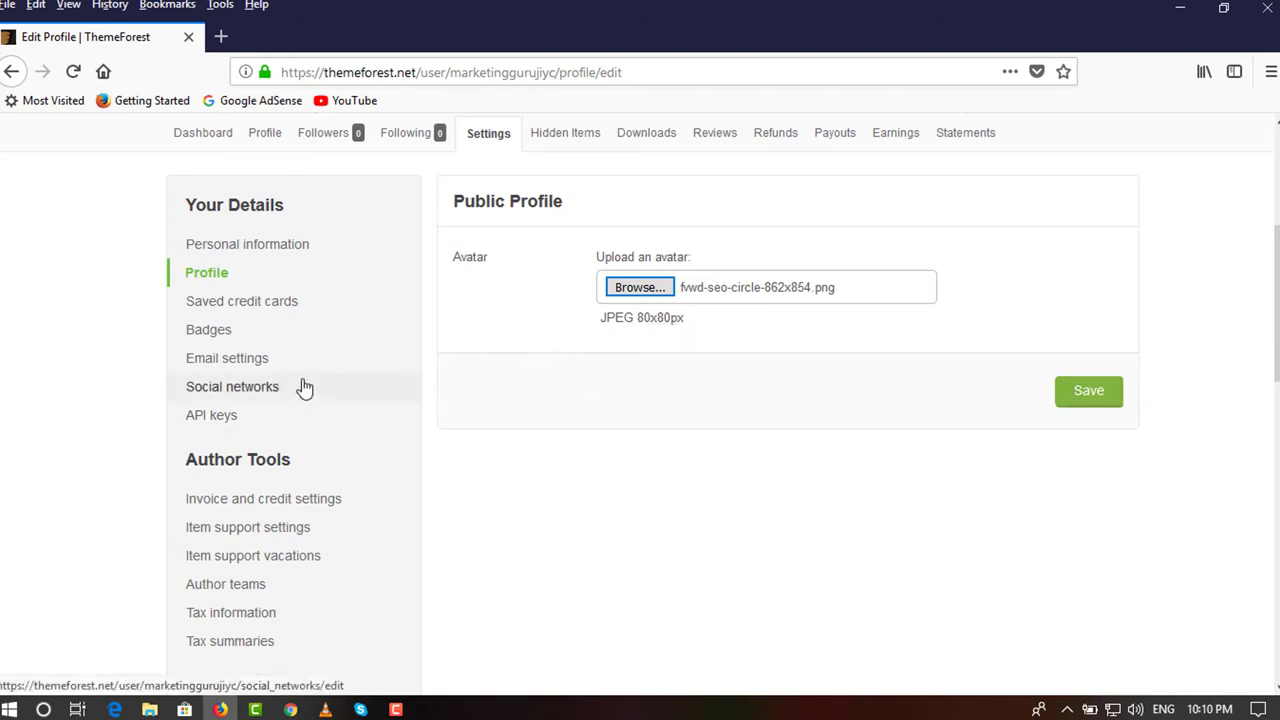
Open the Tax information settings under Author Tools.
scroll(305, 388, down, 2)
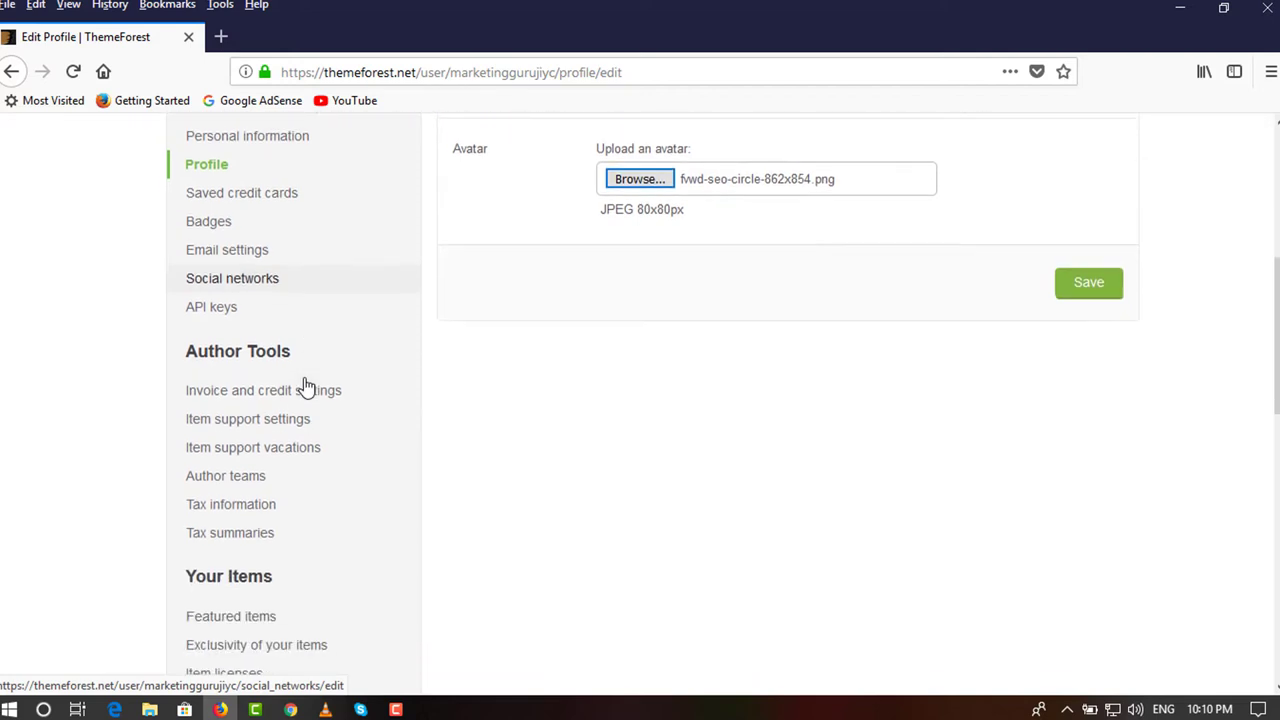
click(253, 513)
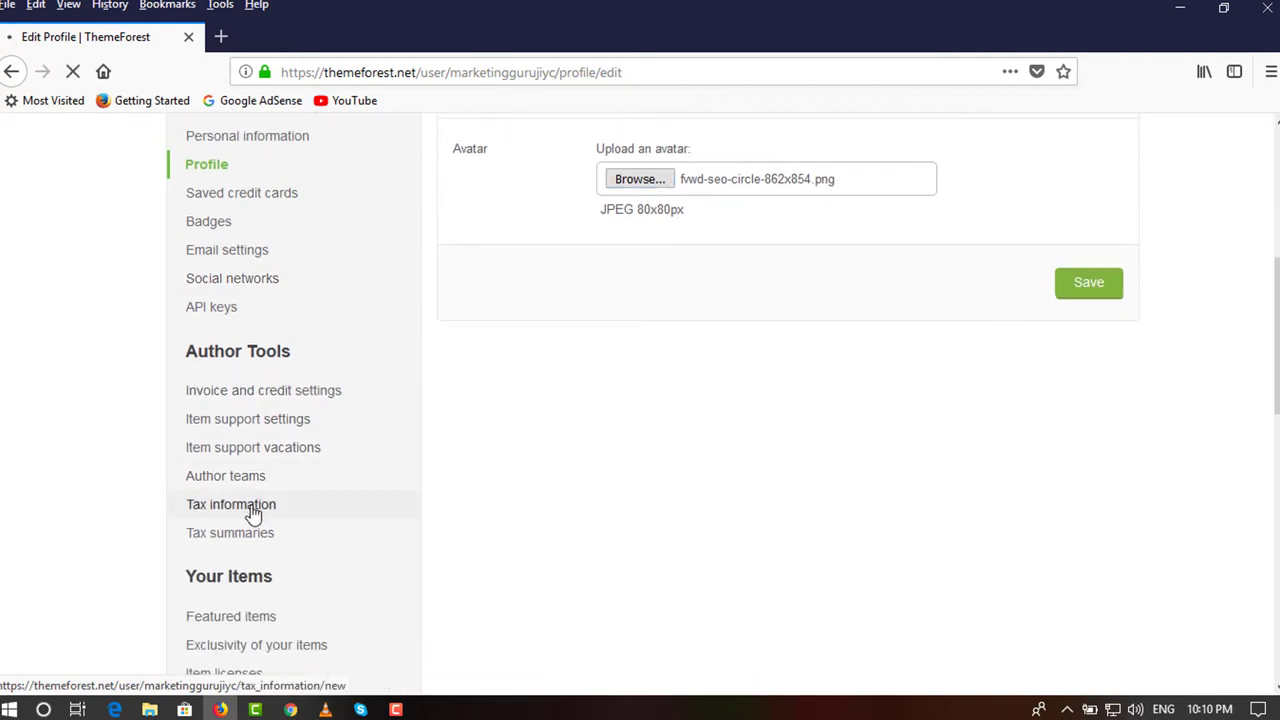
scroll(437, 460, down, 3)
scroll(580, 445, down, 5)
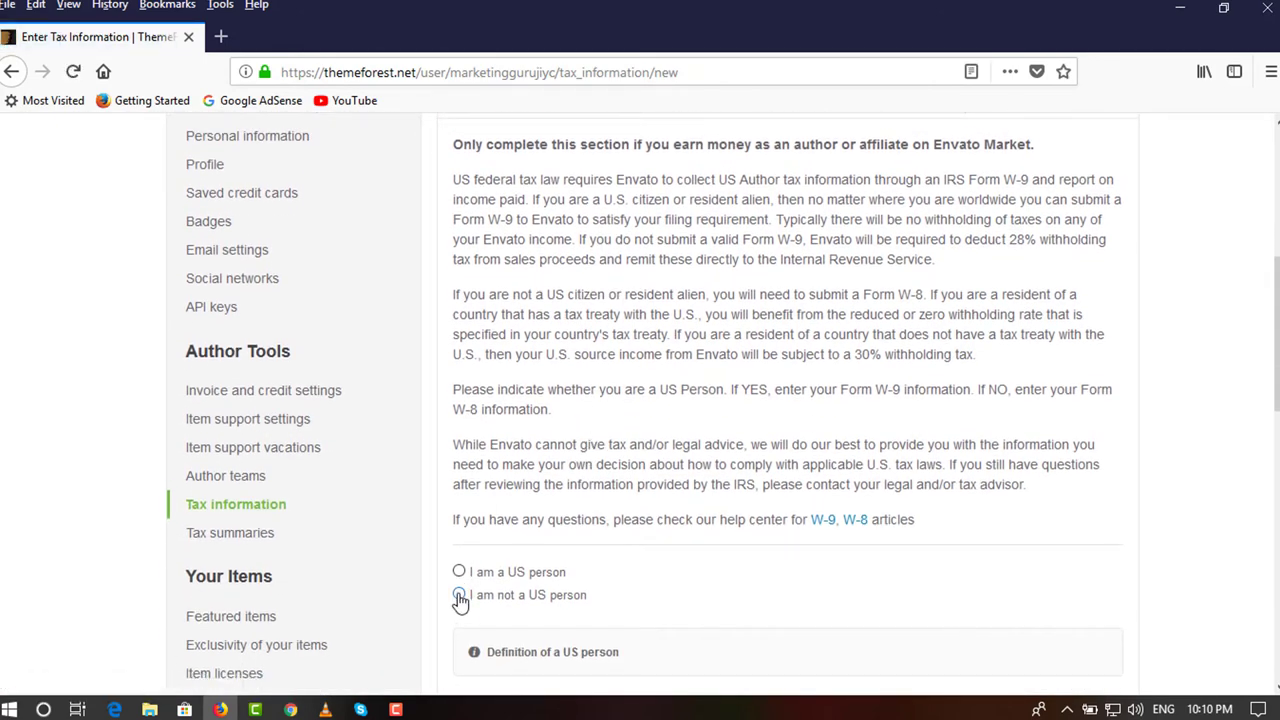
scroll(460, 600, down, 2)
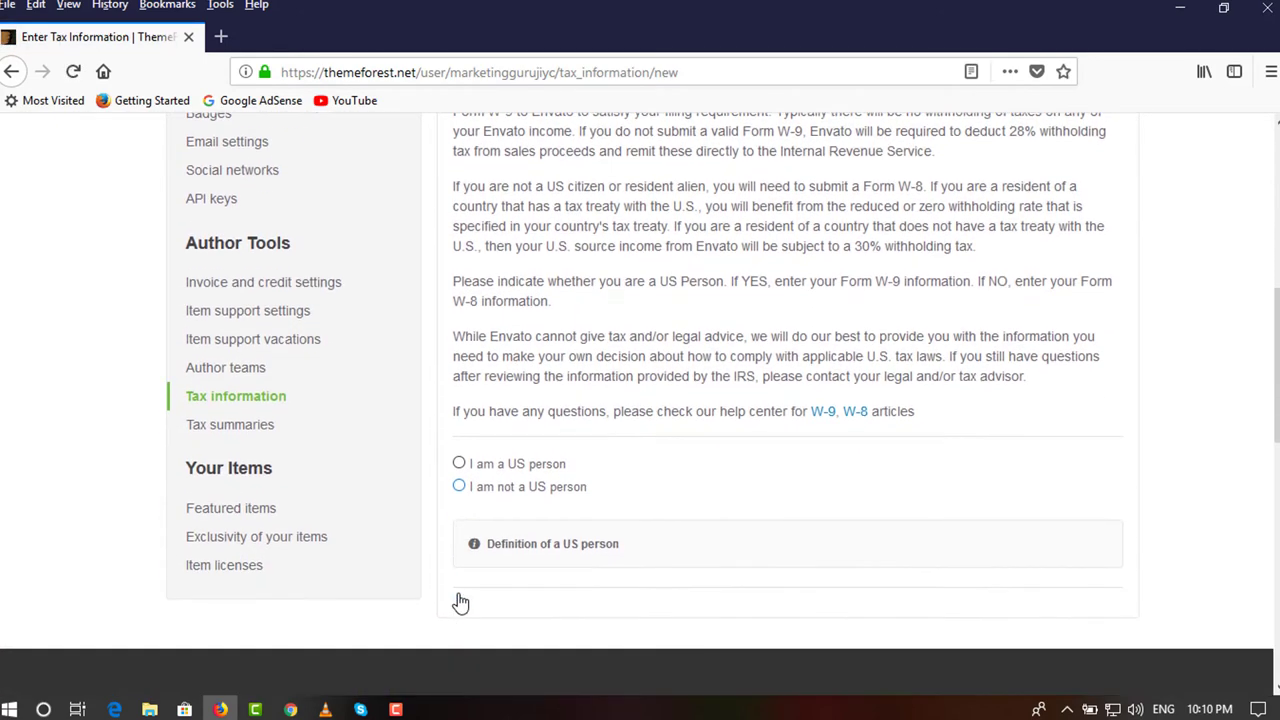
Select 'I am not a US person' and register as 'An Individual' to show the W-8 fields.
click(459, 487)
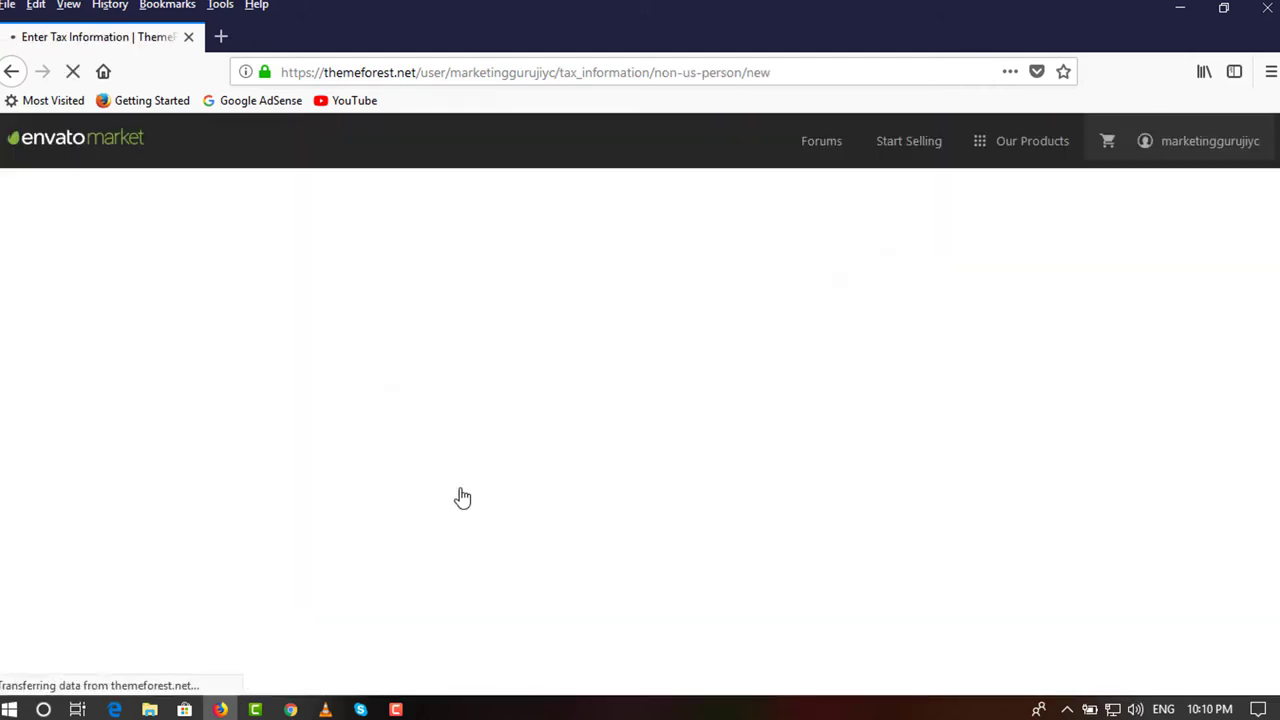
scroll(520, 470, down, 2)
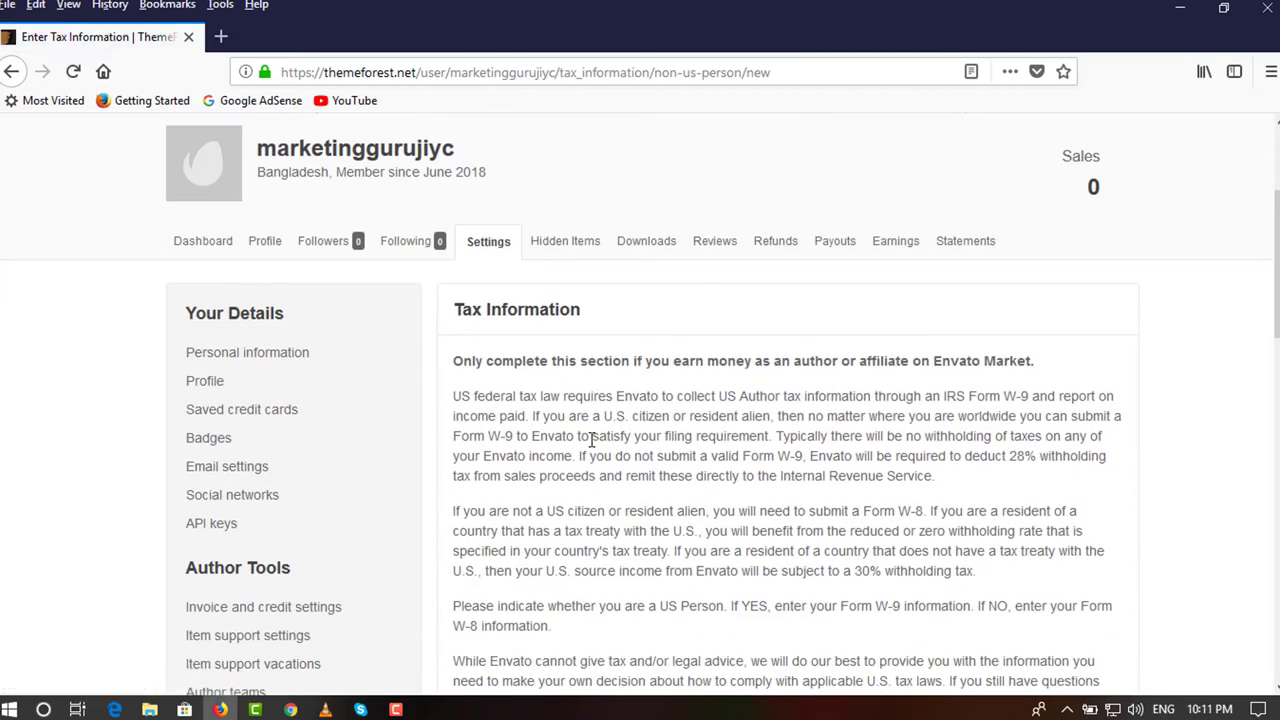
scroll(592, 440, down, 5)
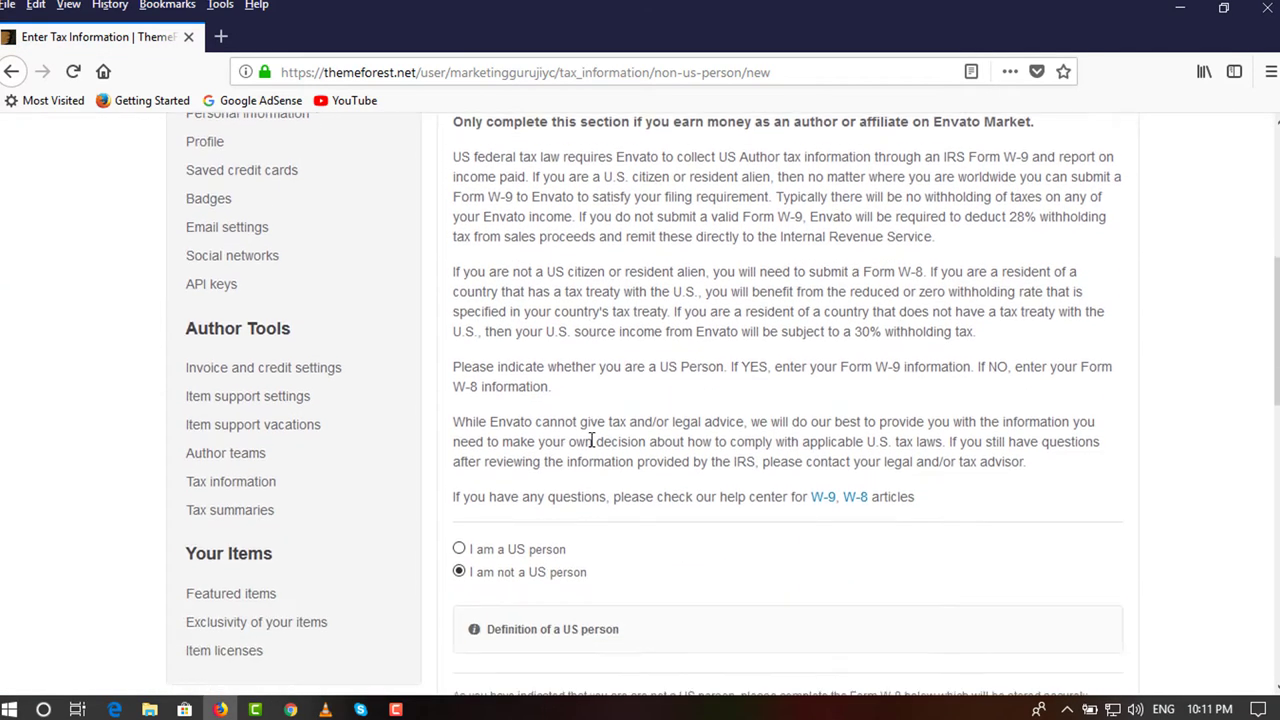
scroll(590, 447, down, 2)
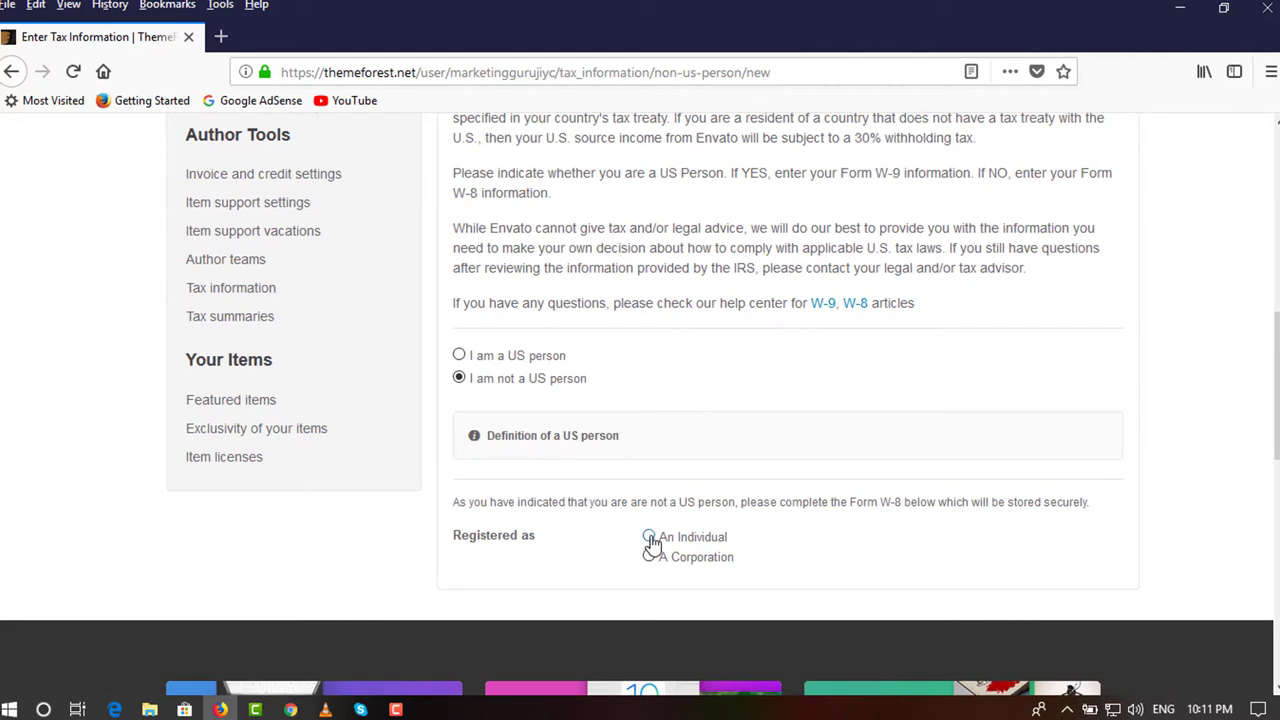
click(649, 538)
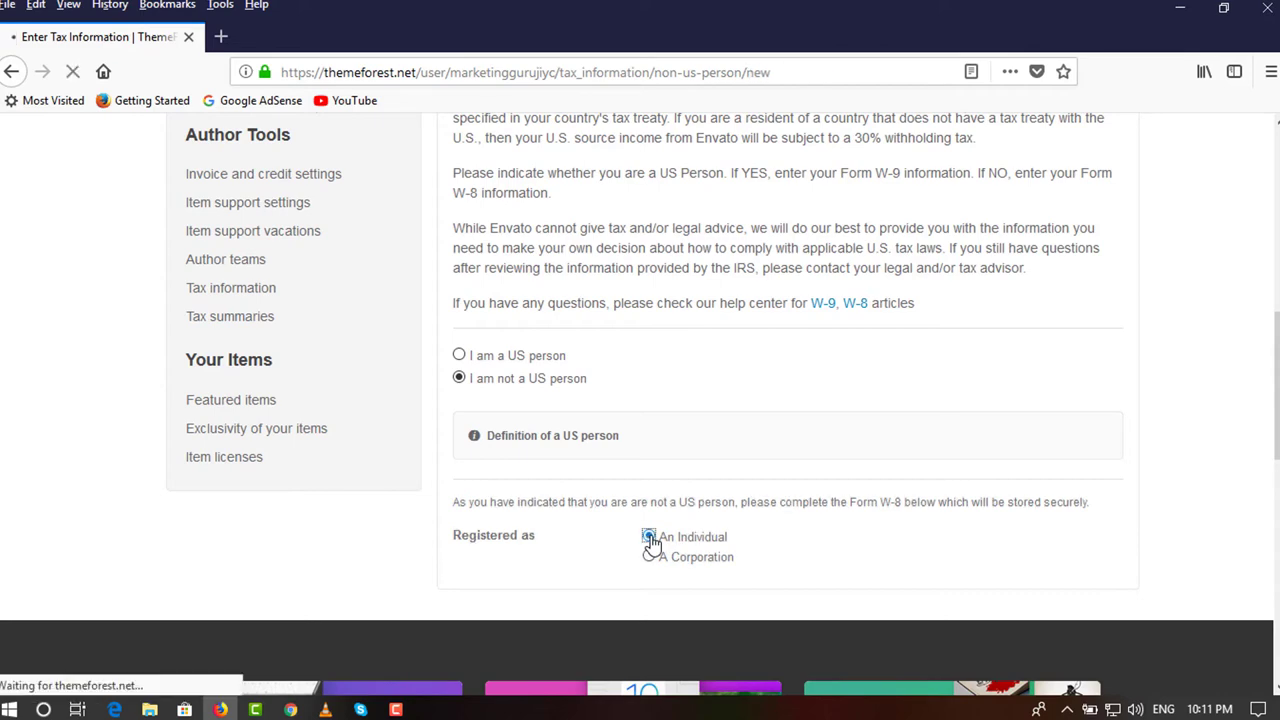
scroll(652, 540, down, 6)
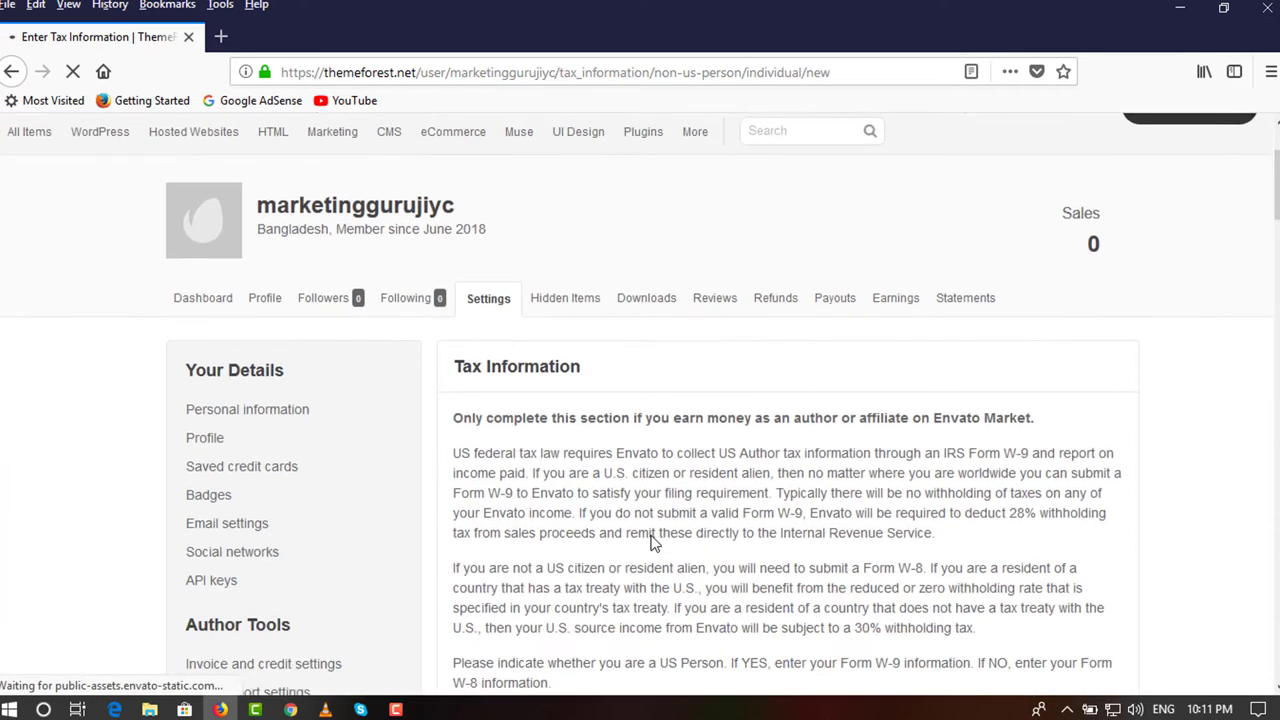
scroll(654, 531, down, 5)
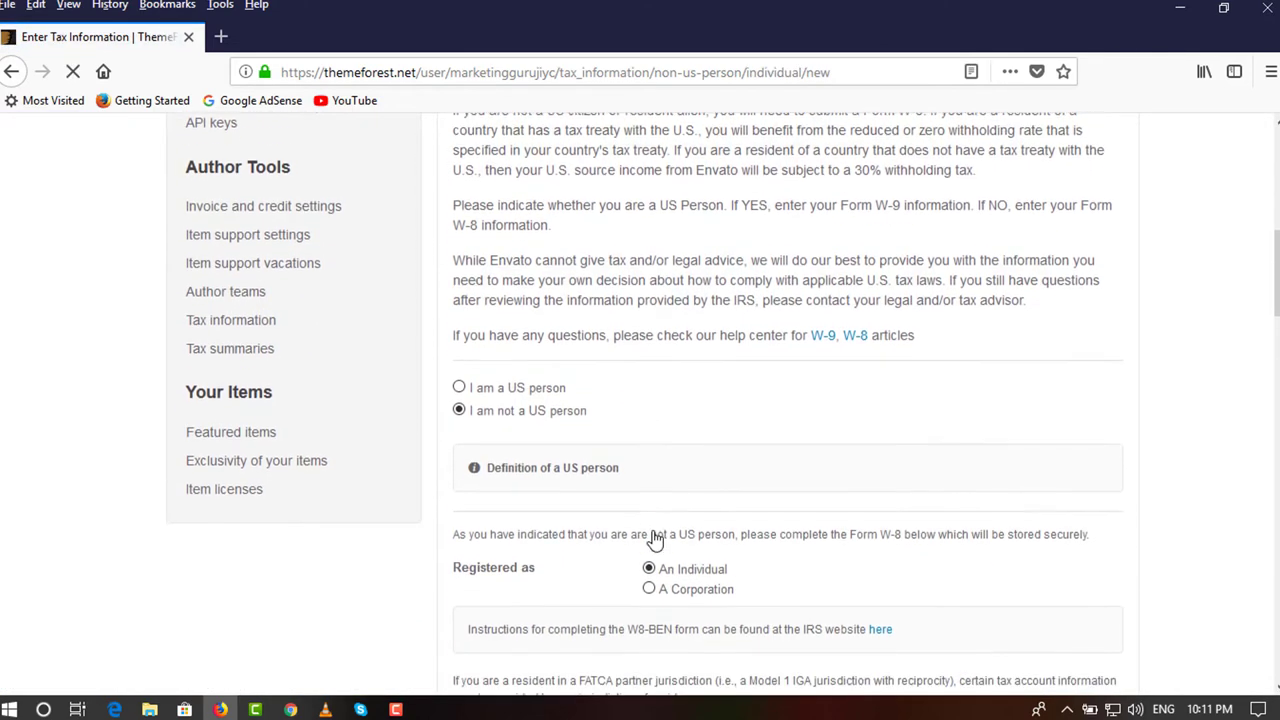
scroll(597, 557, down, 4)
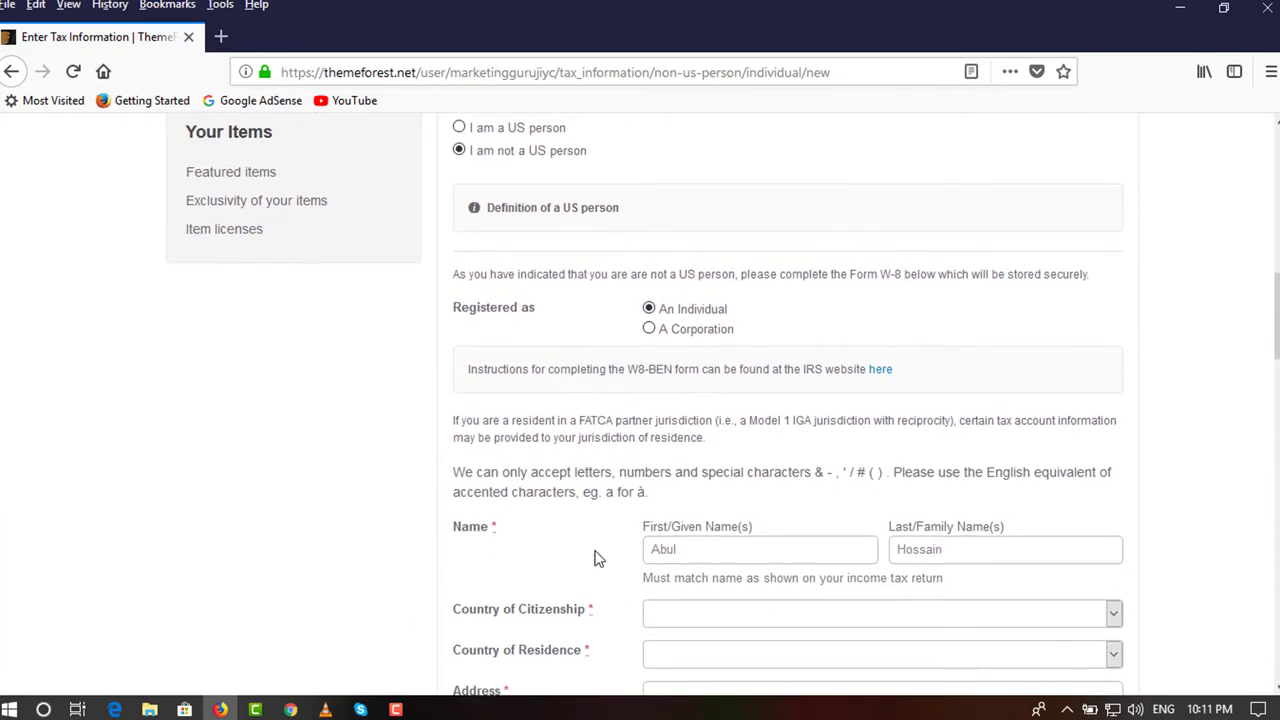
scroll(597, 557, down, 1)
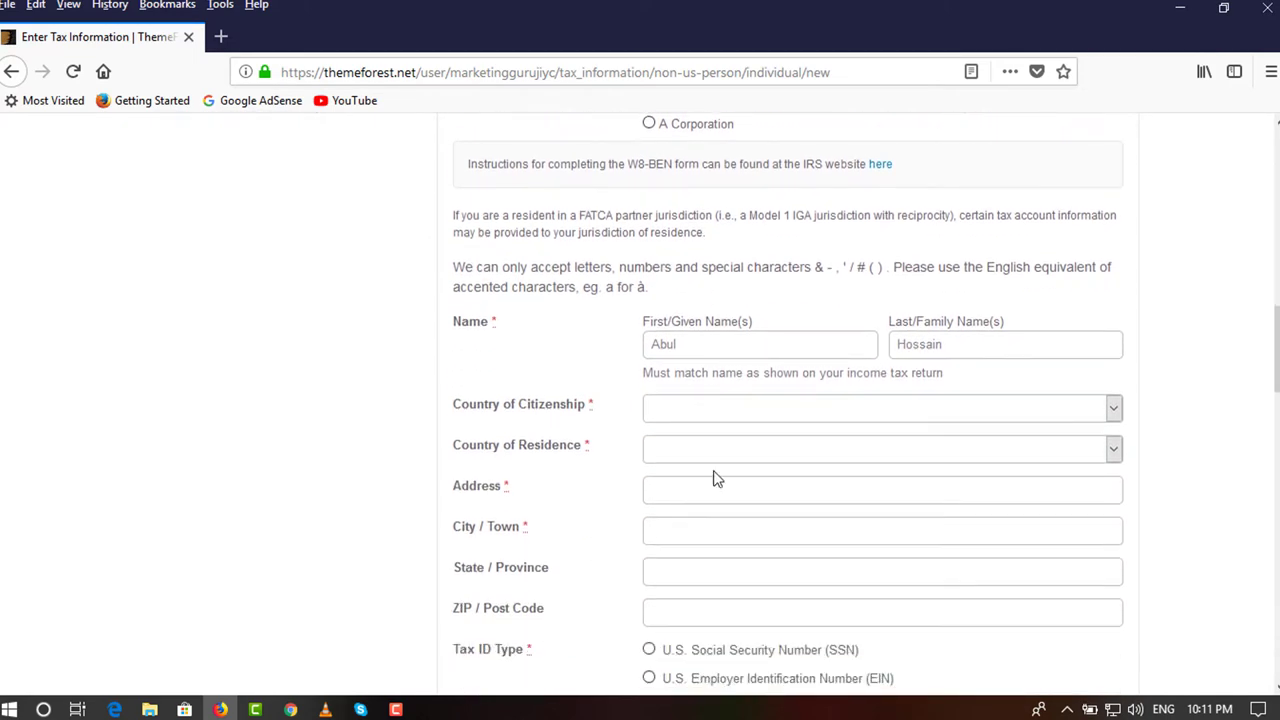
Set Bangladesh as both the country of citizenship and country of residence.
click(741, 428)
text(ban)
key(Return)
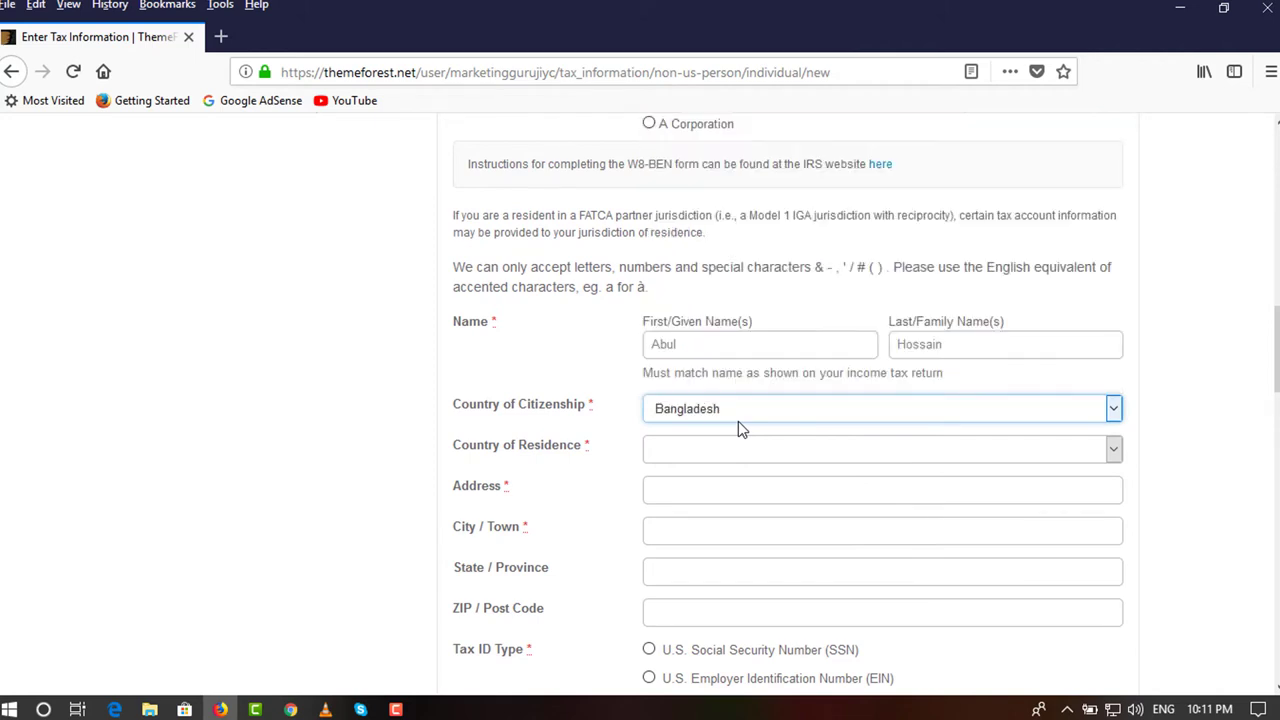
click(733, 452)
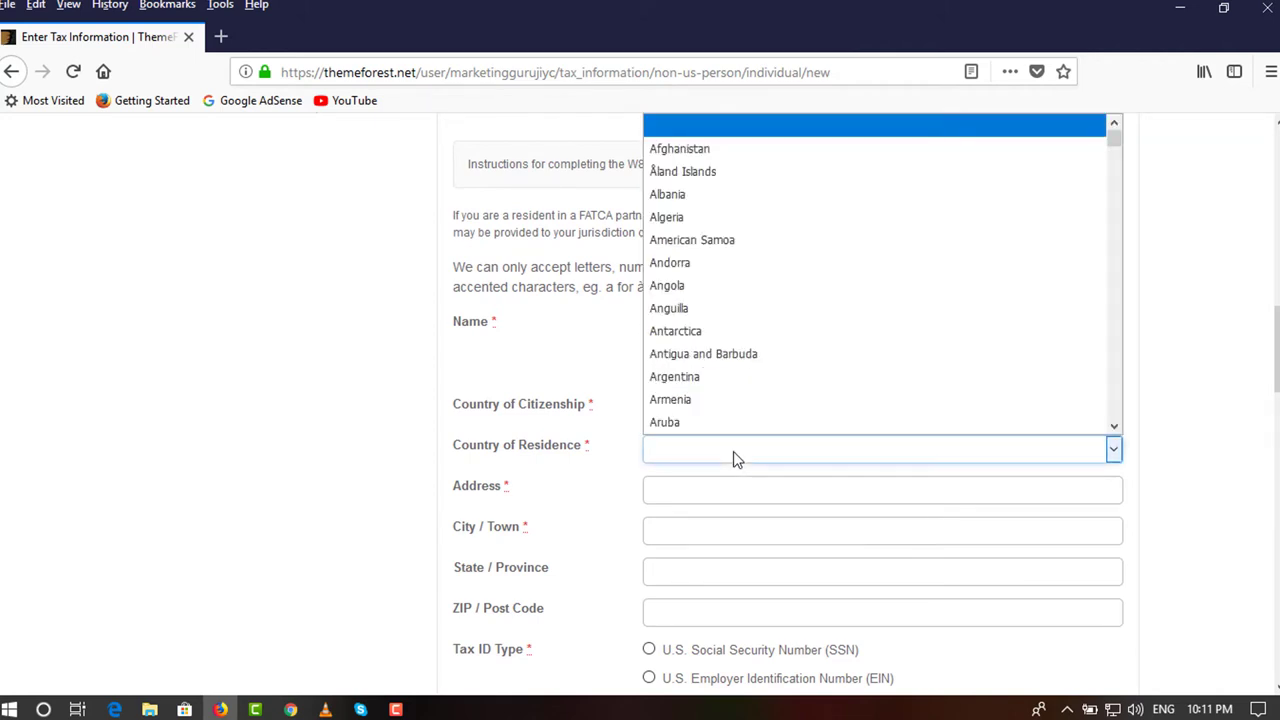
text(b)
key(Down)
key(Down)
key(Return)
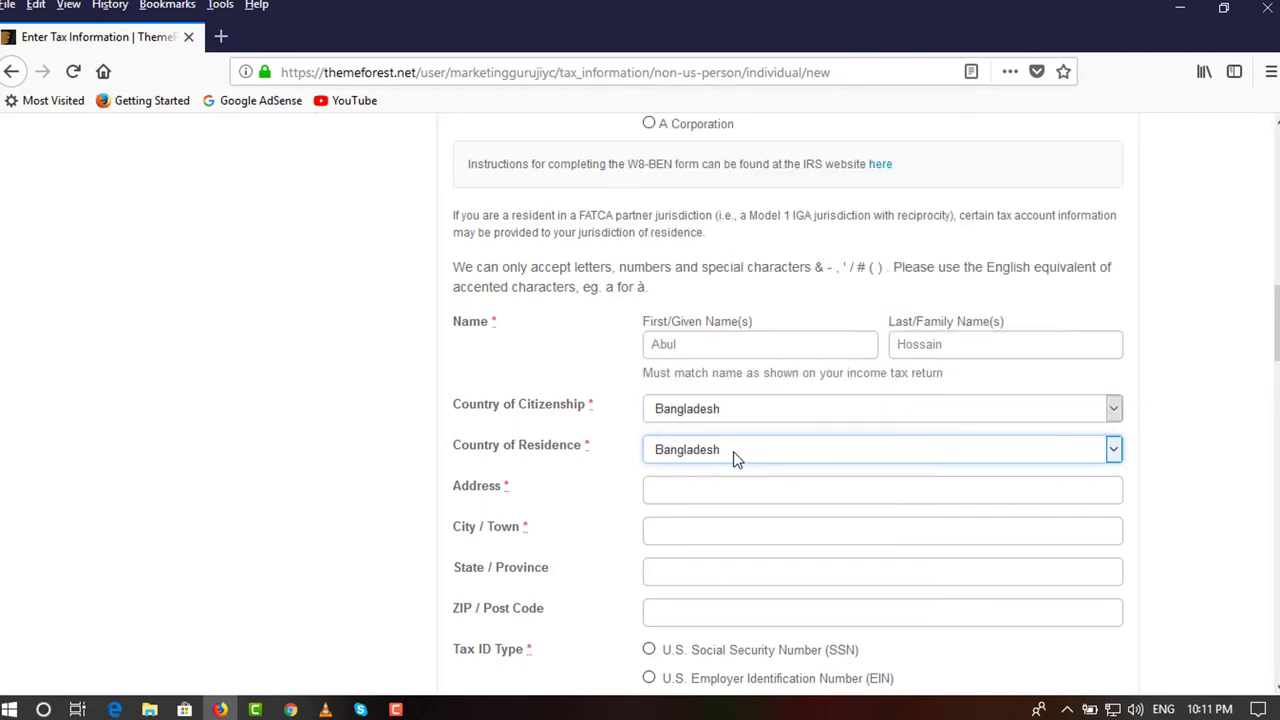
Fill in the street address, city, state and ZIP code fields.
click(716, 491)
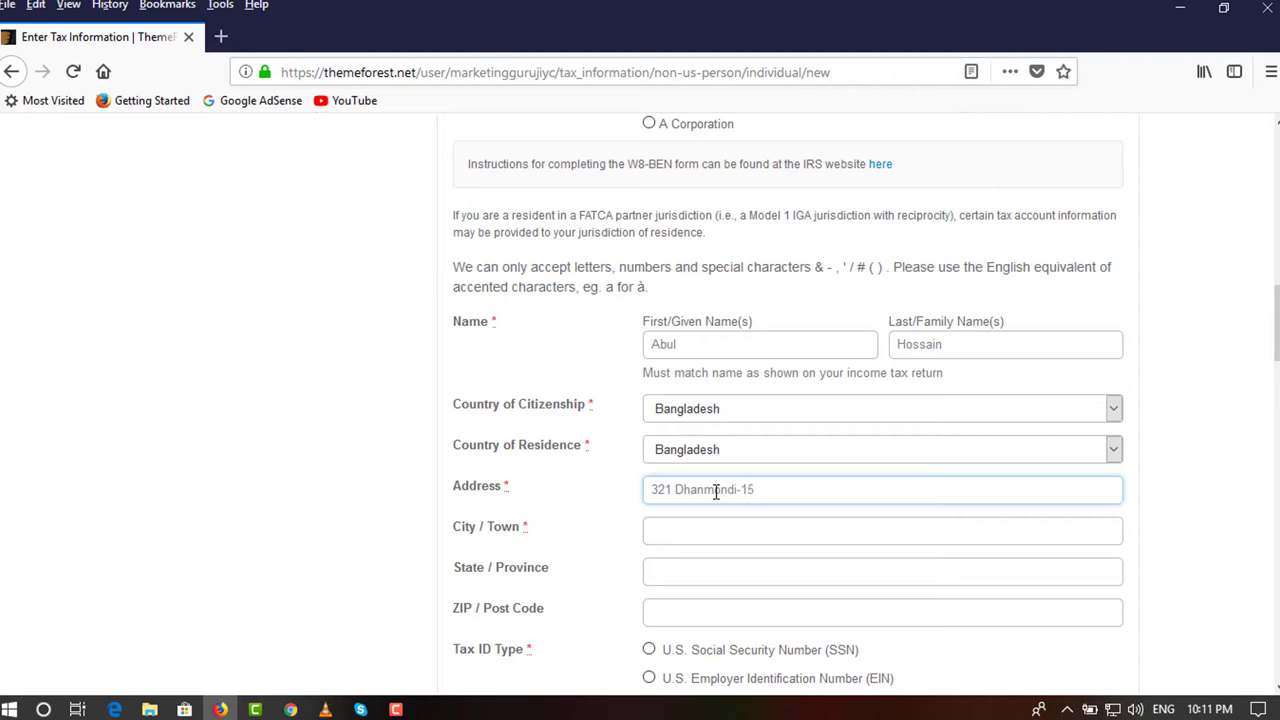
key(Tab)
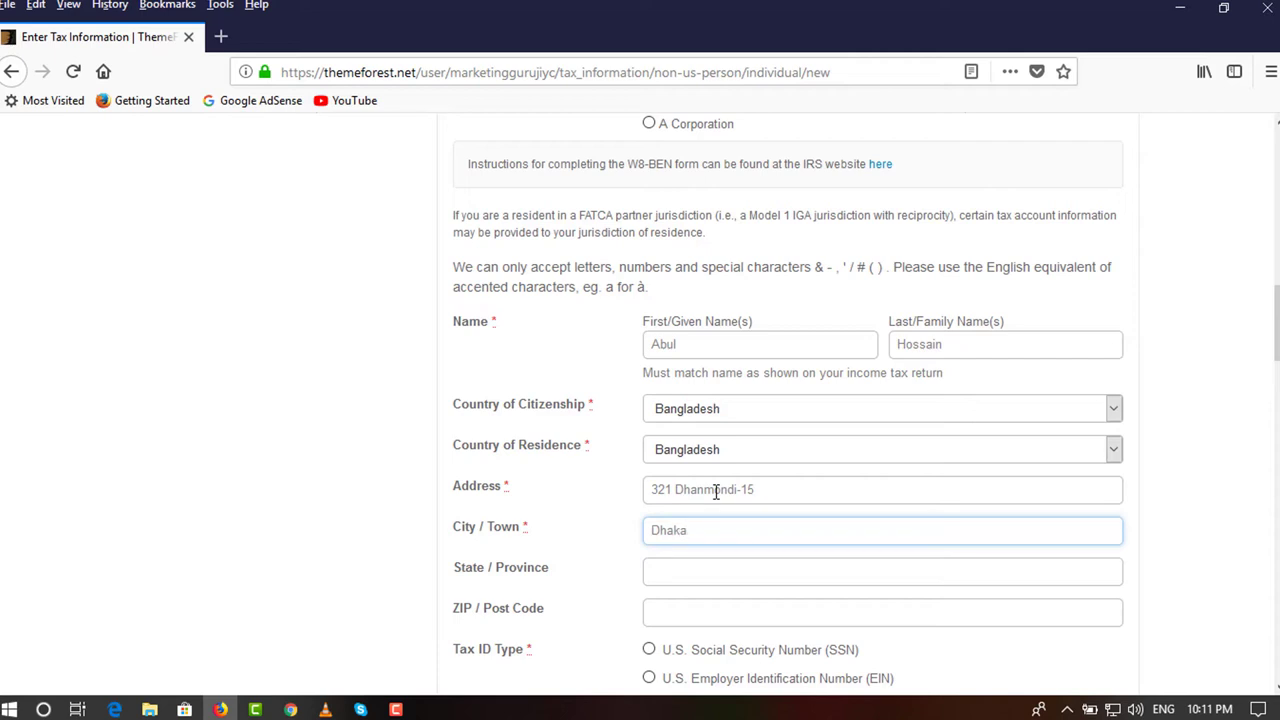
key(Tab)
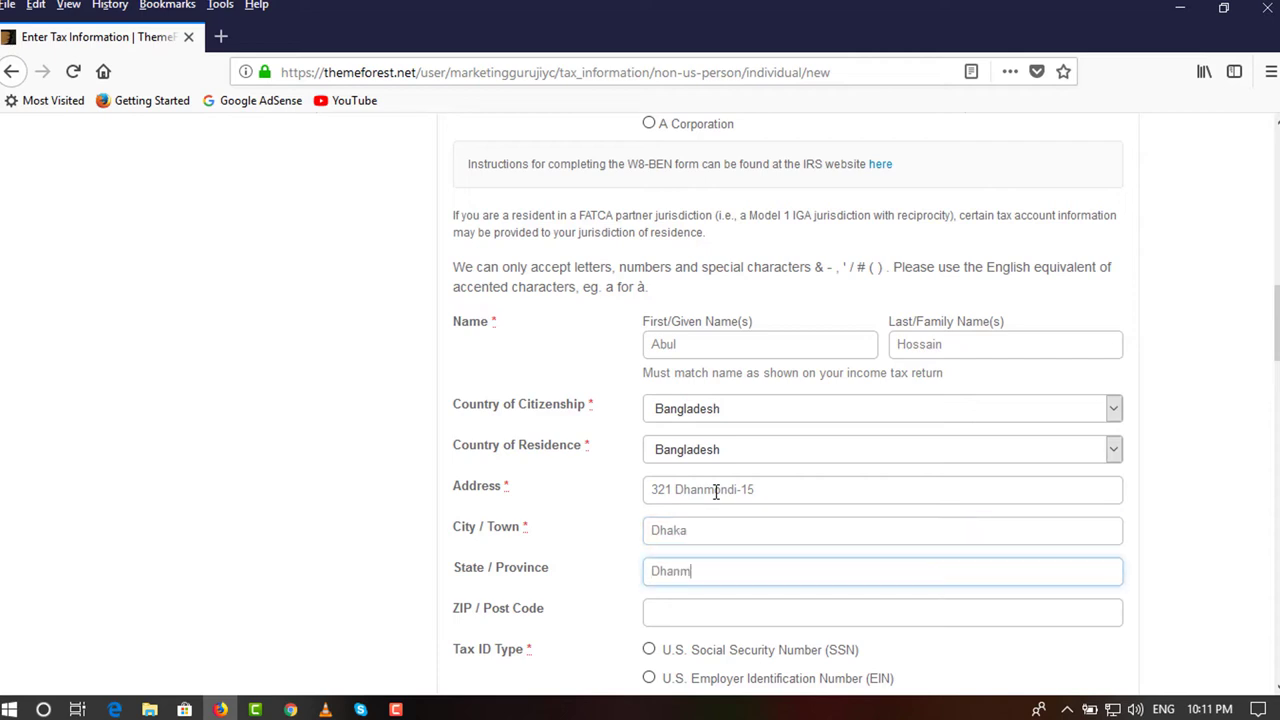
key(Tab)
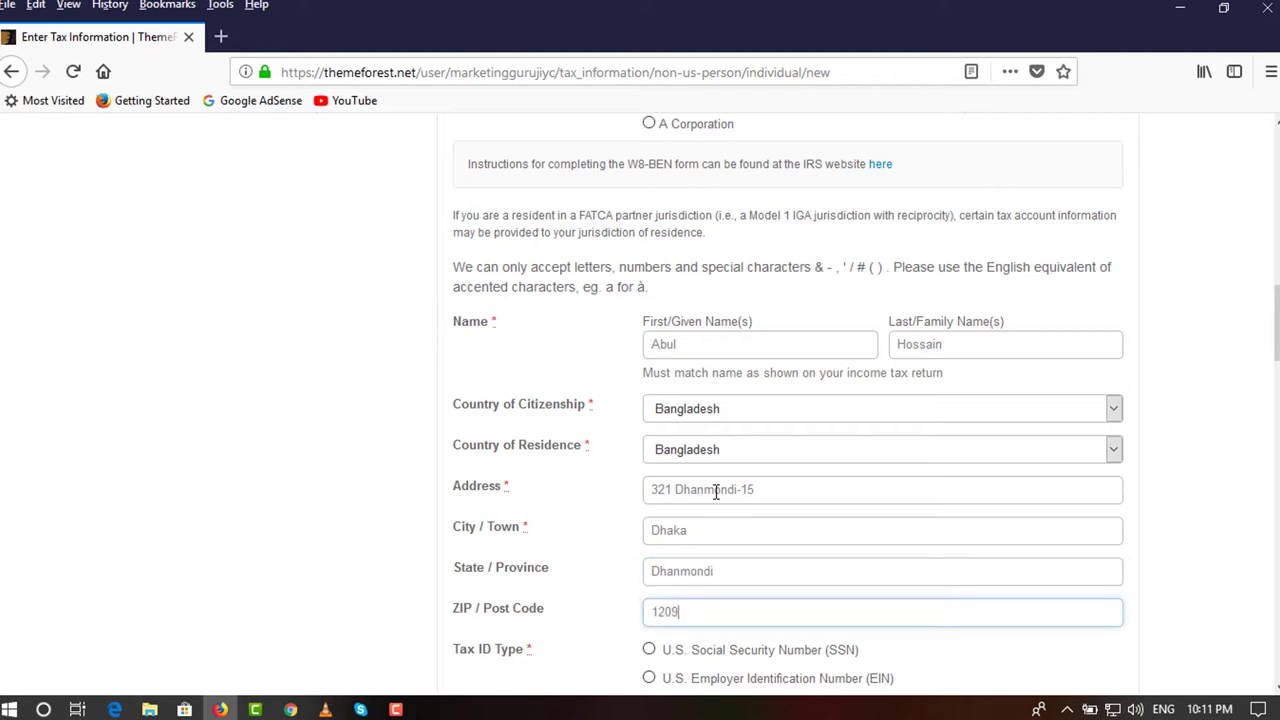
scroll(808, 452, down, 2)
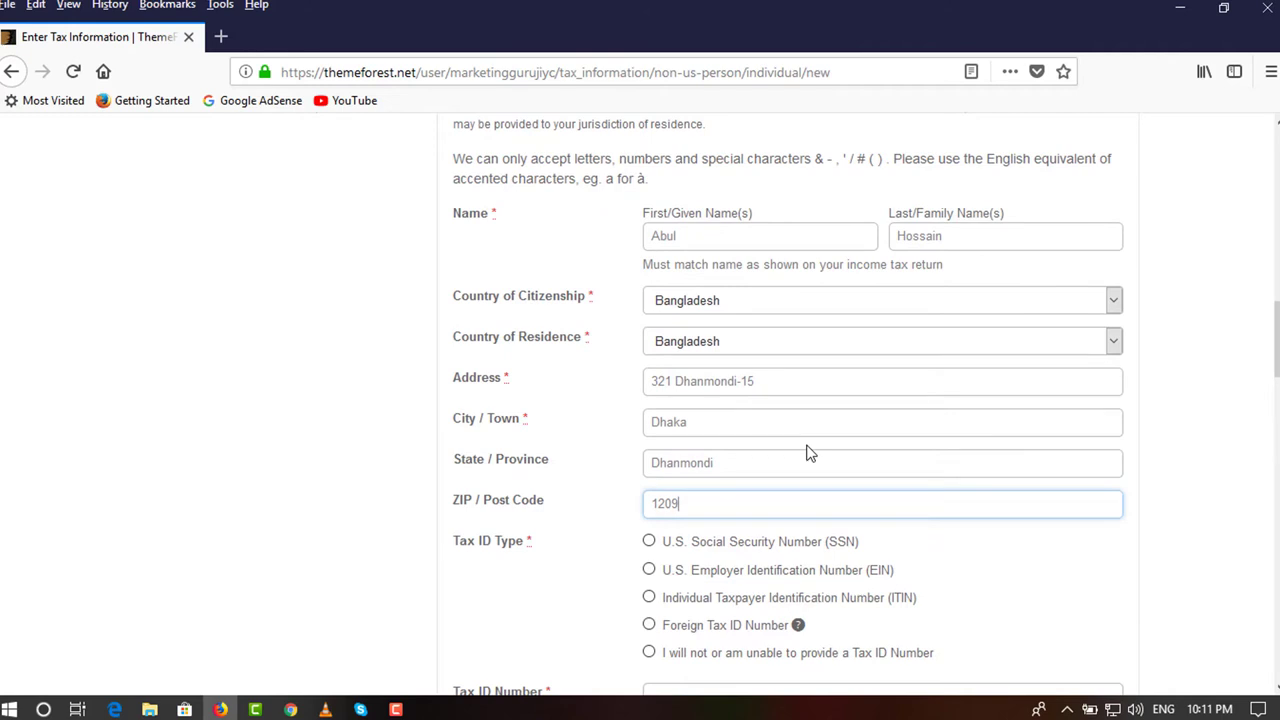
scroll(808, 452, down, 2)
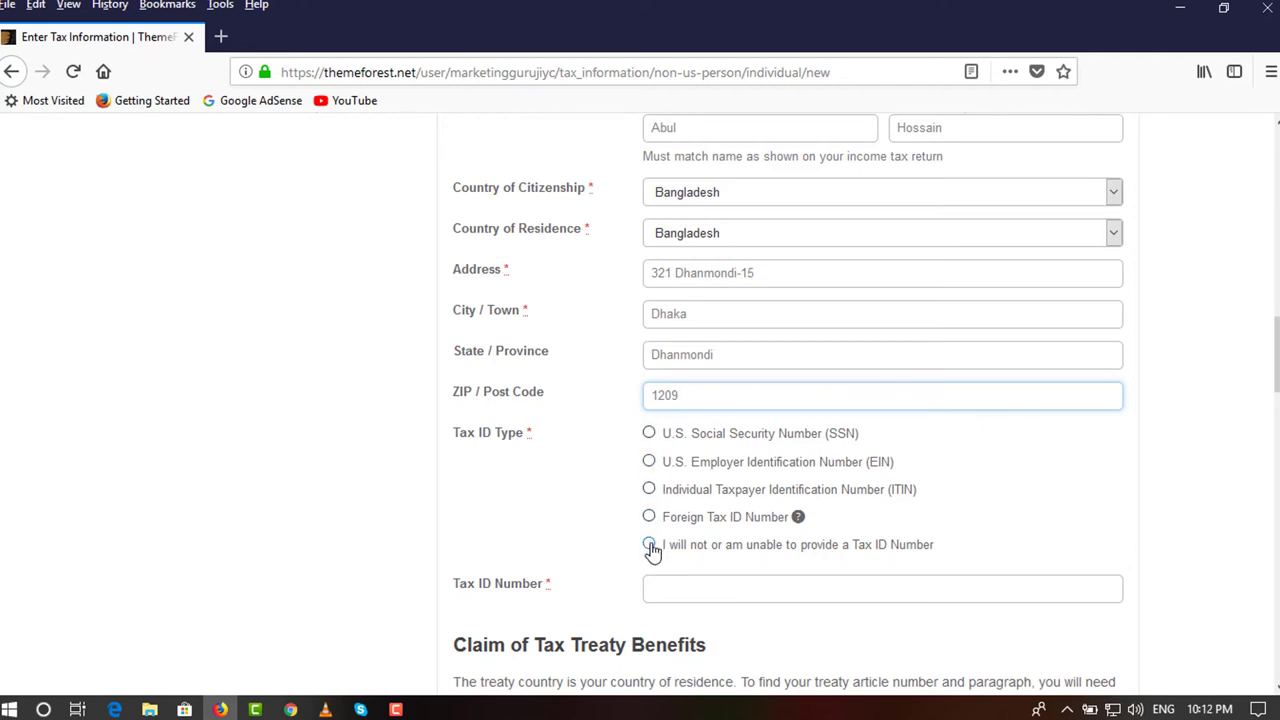
Select 'I will not or am unable to provide a Tax ID Number' and read the withholding notice.
click(649, 545)
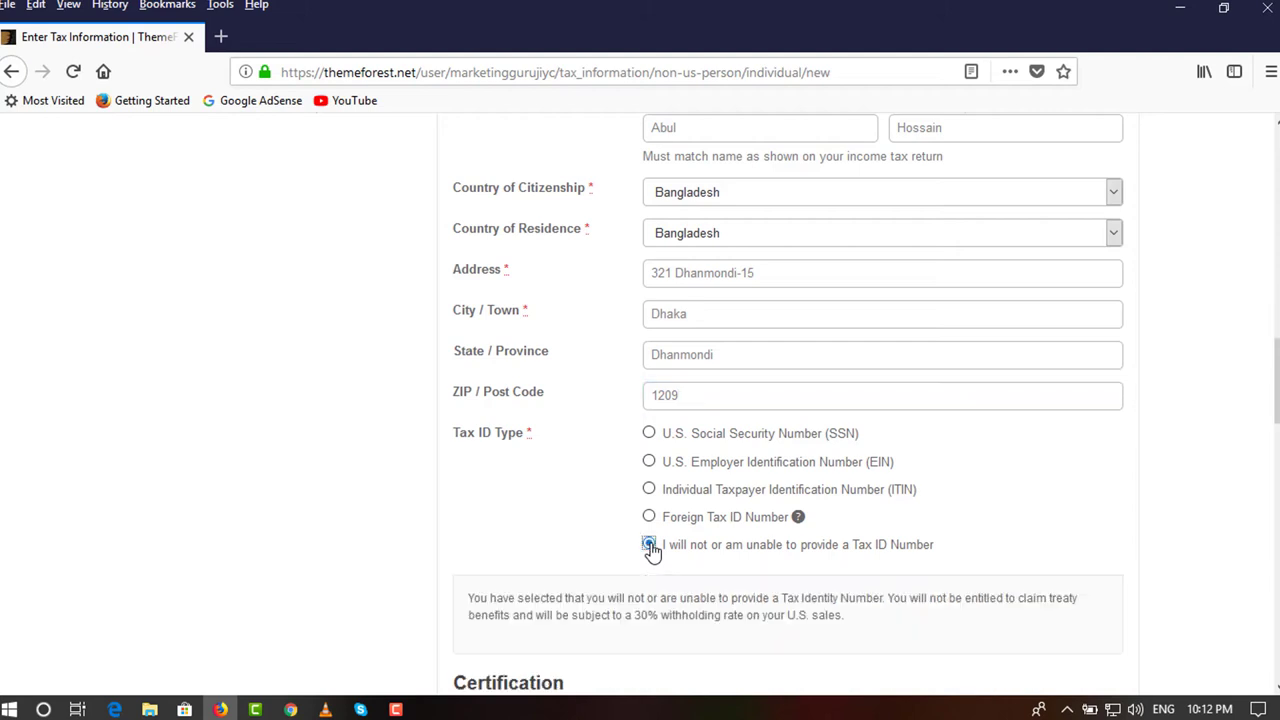
scroll(651, 550, down, 2)
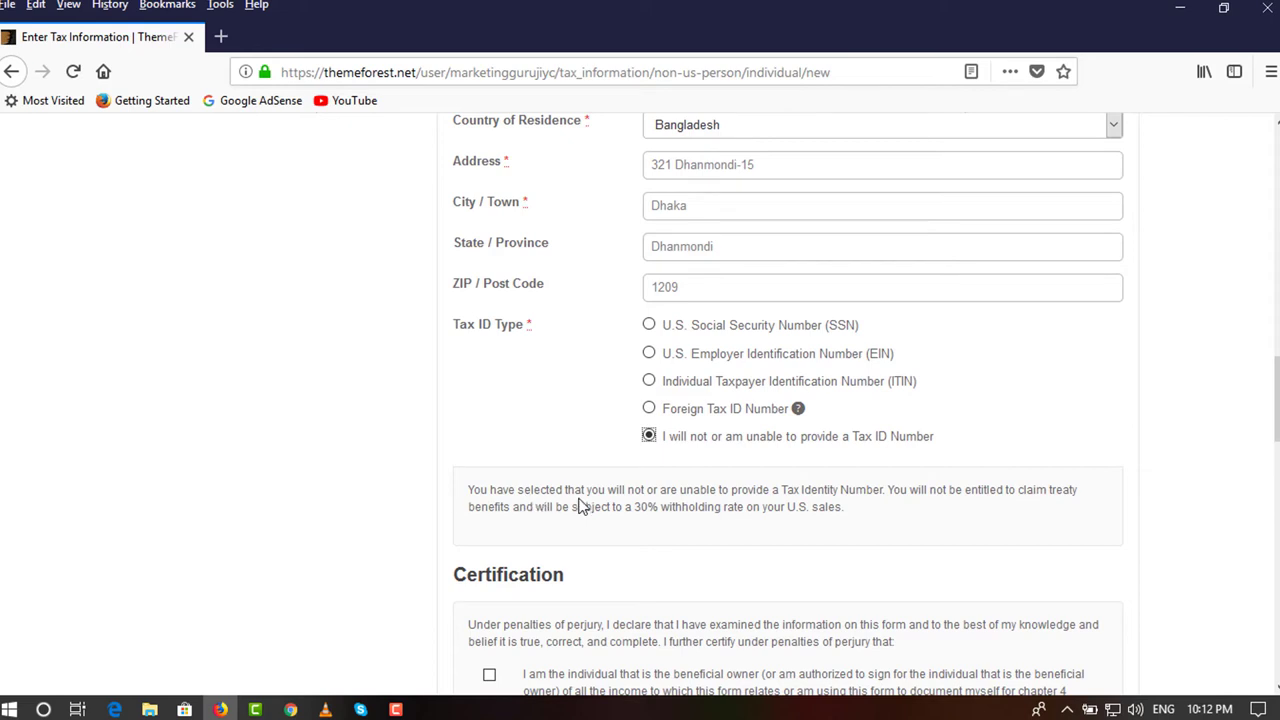
drag(719, 492, 790, 508)
click(795, 513)
scroll(790, 524, down, 2)
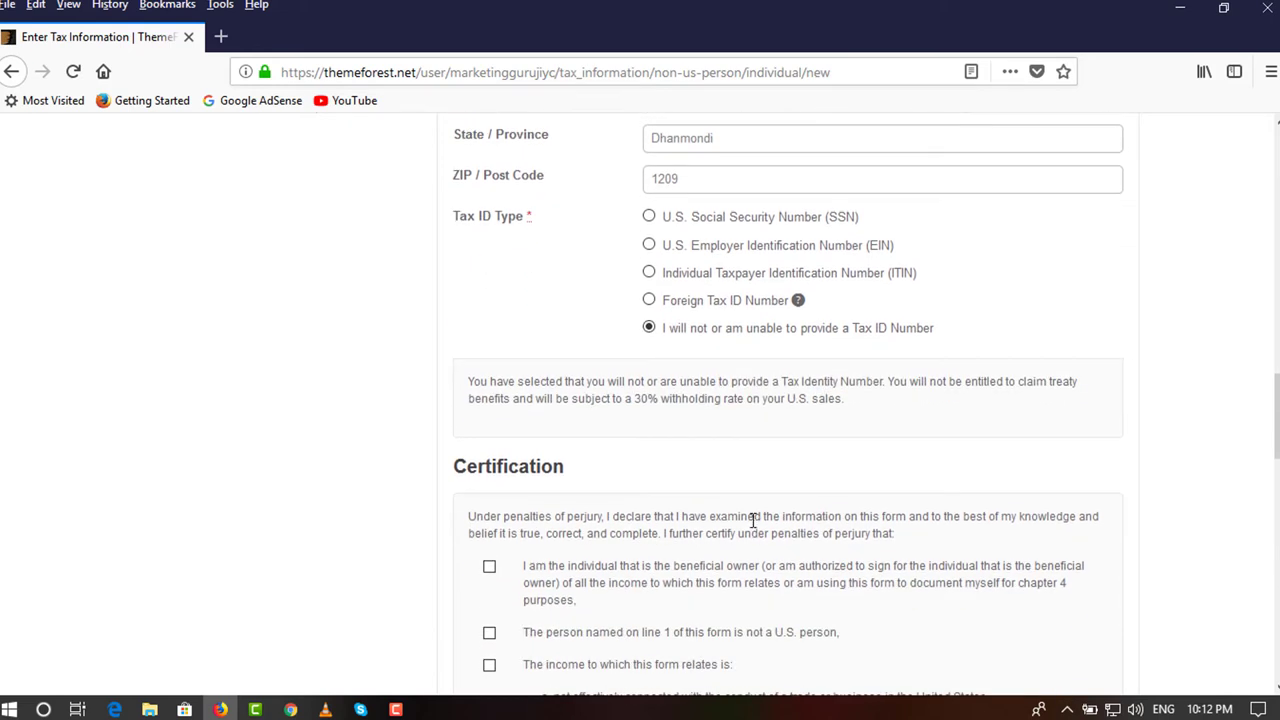
scroll(752, 521, down, 2)
Tick all five W-8 certification boxes and the acknowledgement box.
click(490, 463)
click(490, 526)
click(489, 558)
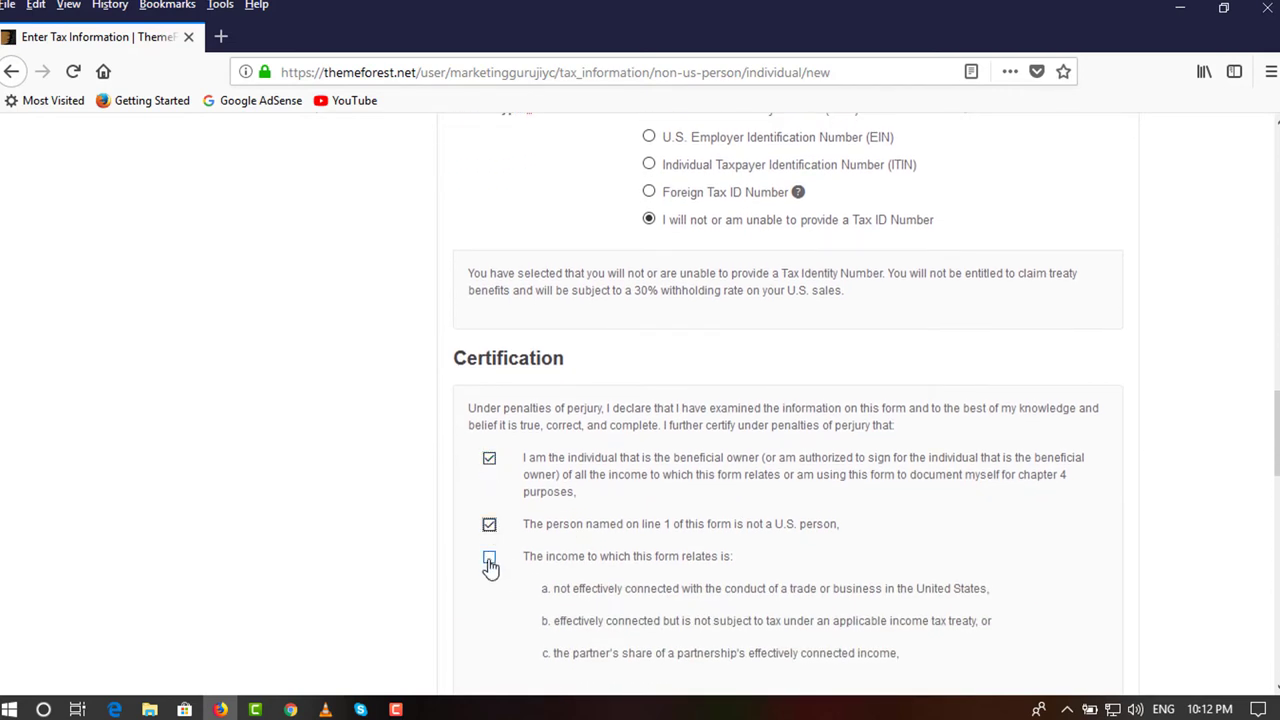
scroll(483, 578, down, 1)
click(489, 596)
scroll(463, 545, down, 1)
click(490, 538)
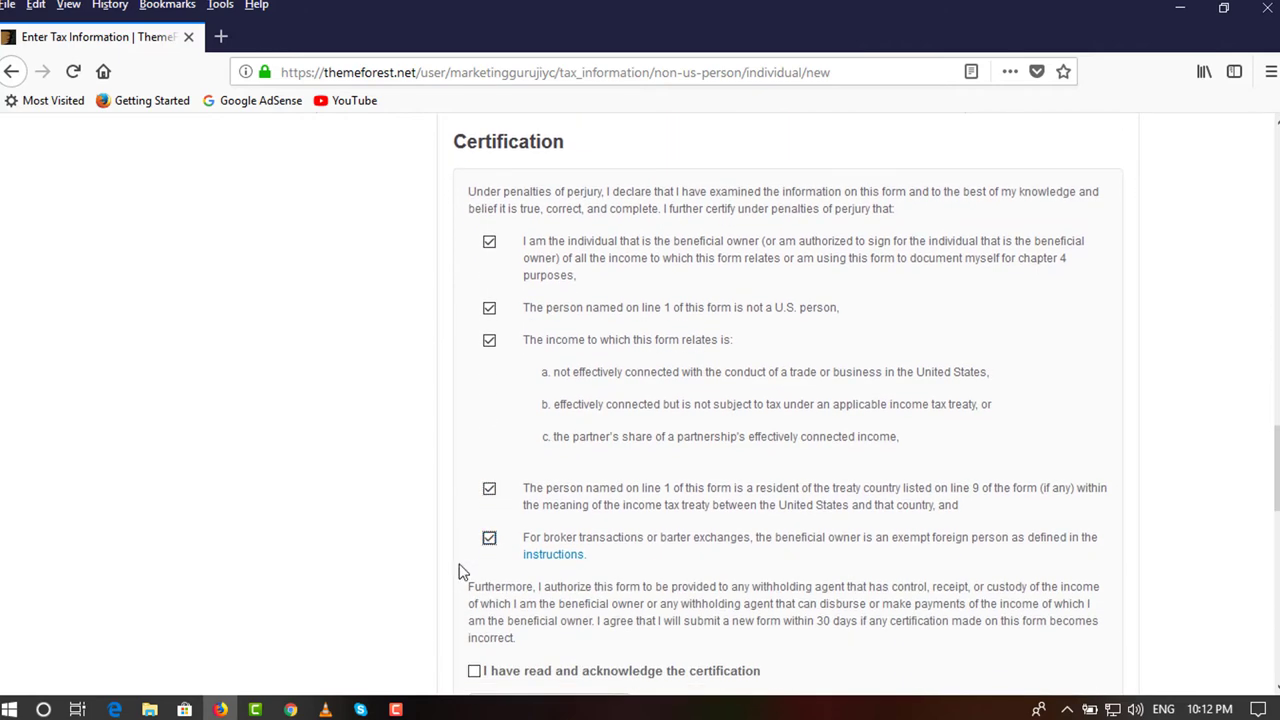
scroll(460, 570, down, 1)
click(475, 566)
Enter the account holder's name as the signature and submit the tax form.
scroll(474, 583, down, 1)
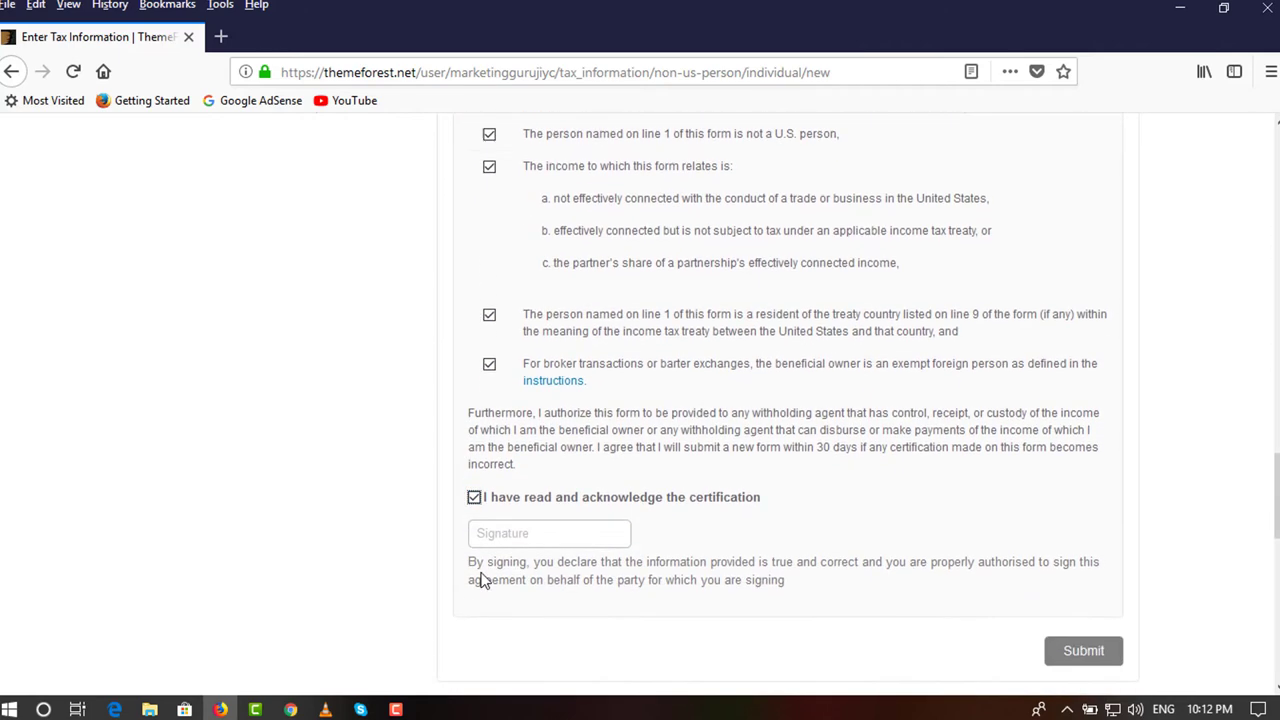
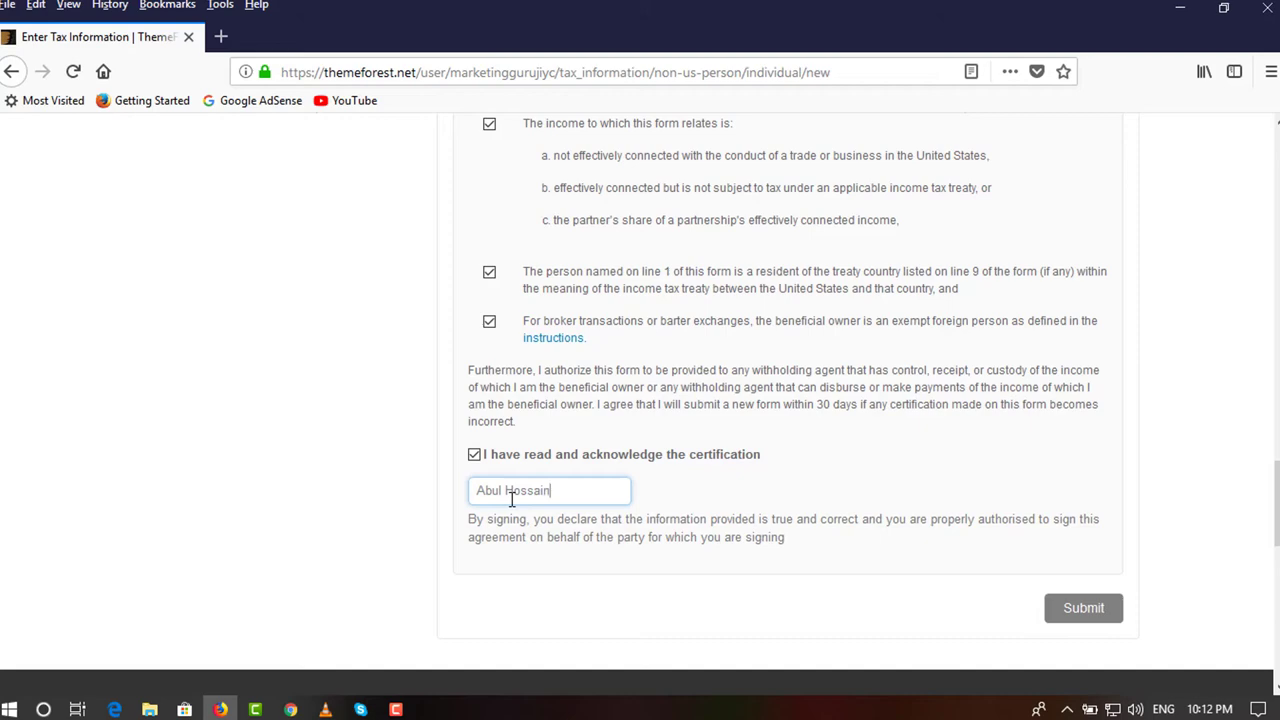
scroll(672, 472, up, 1)
scroll(672, 472, up, 6)
scroll(672, 478, up, 3)
scroll(672, 481, up, 2)
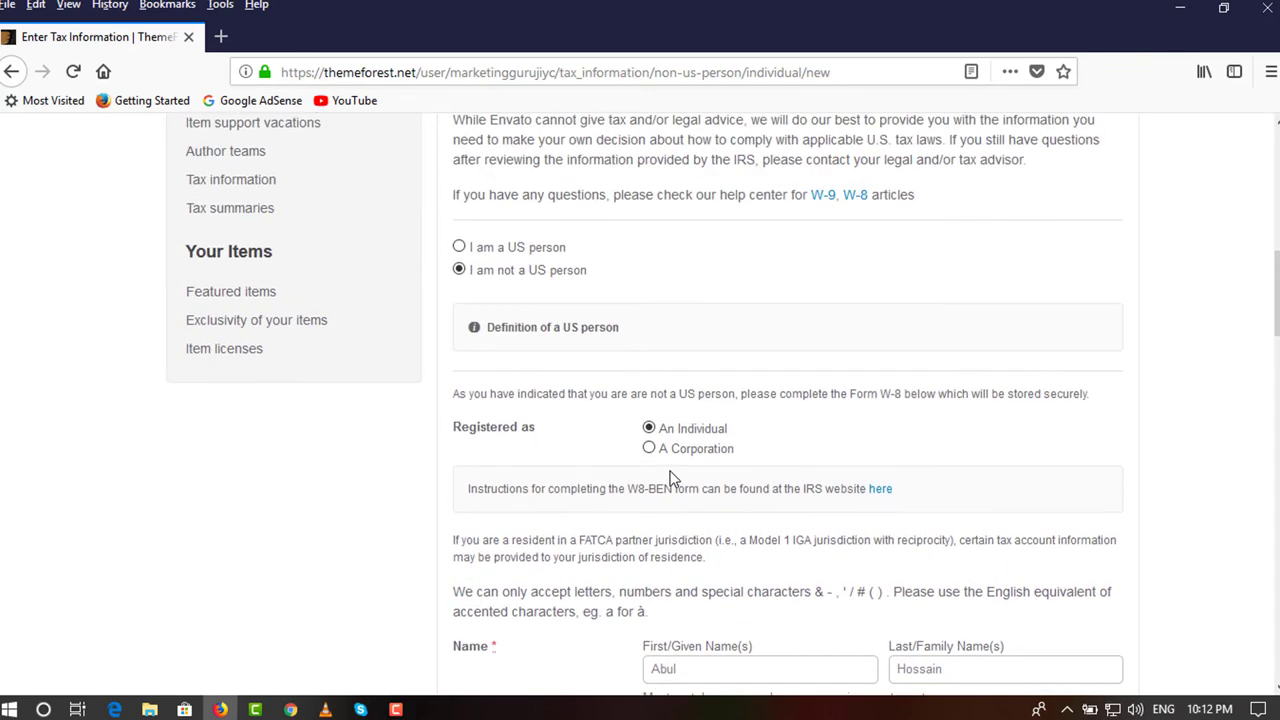
scroll(672, 478, down, 10)
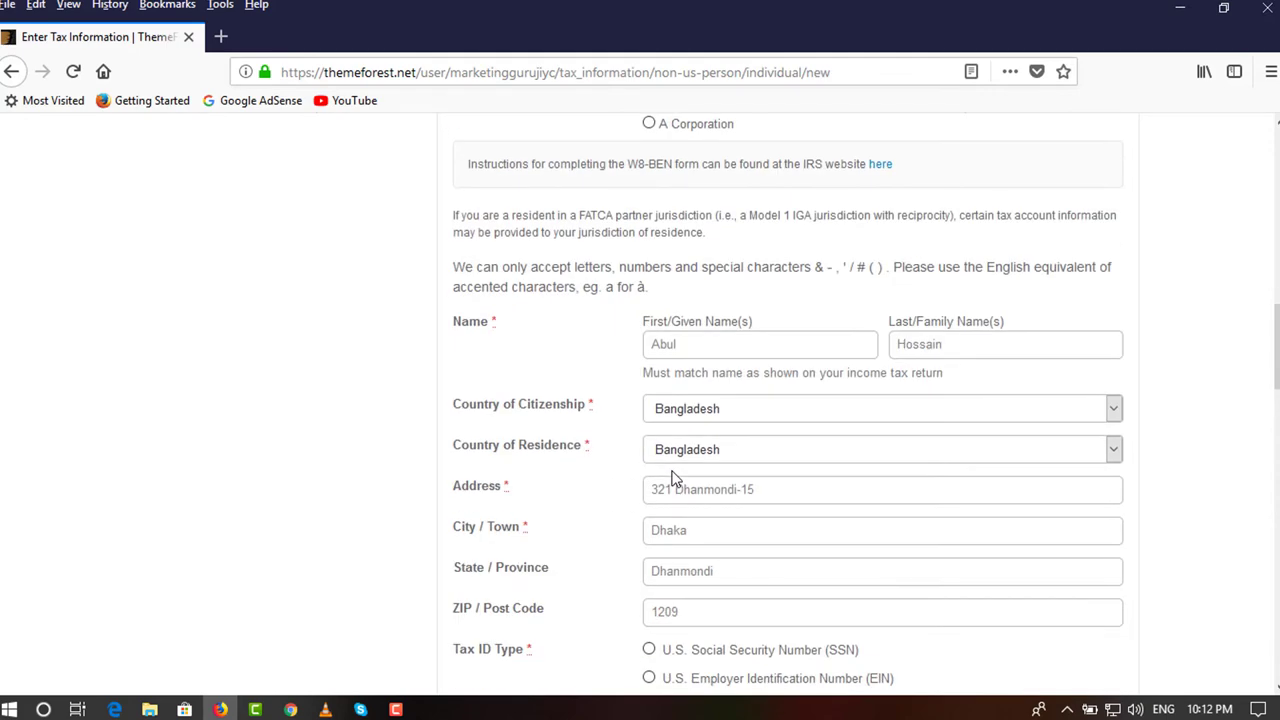
scroll(674, 480, down, 6)
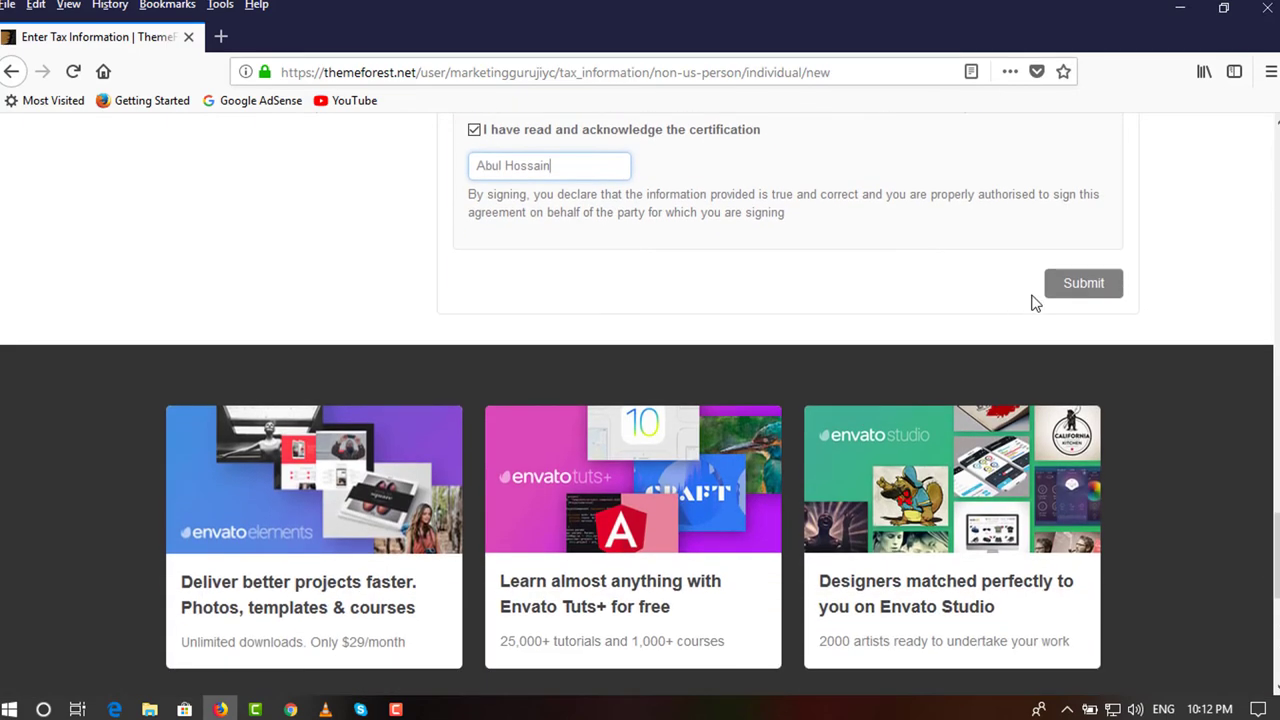
click(1066, 287)
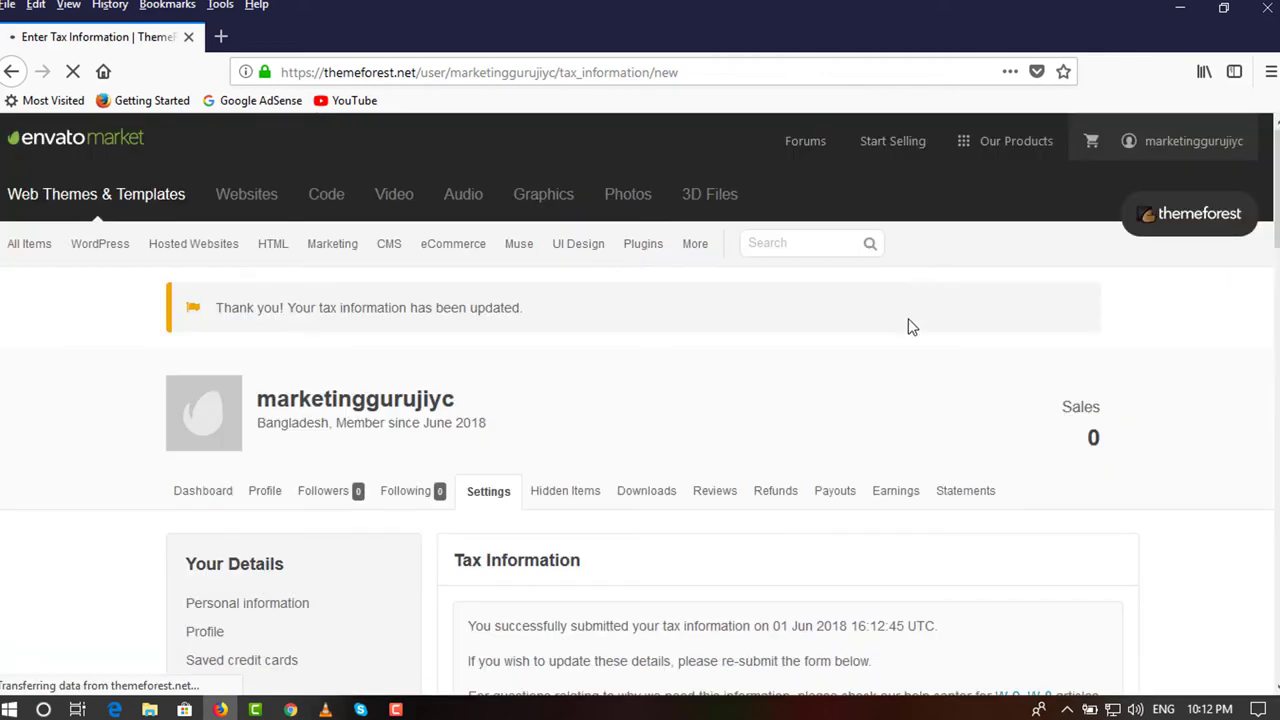
triple_click(465, 358)
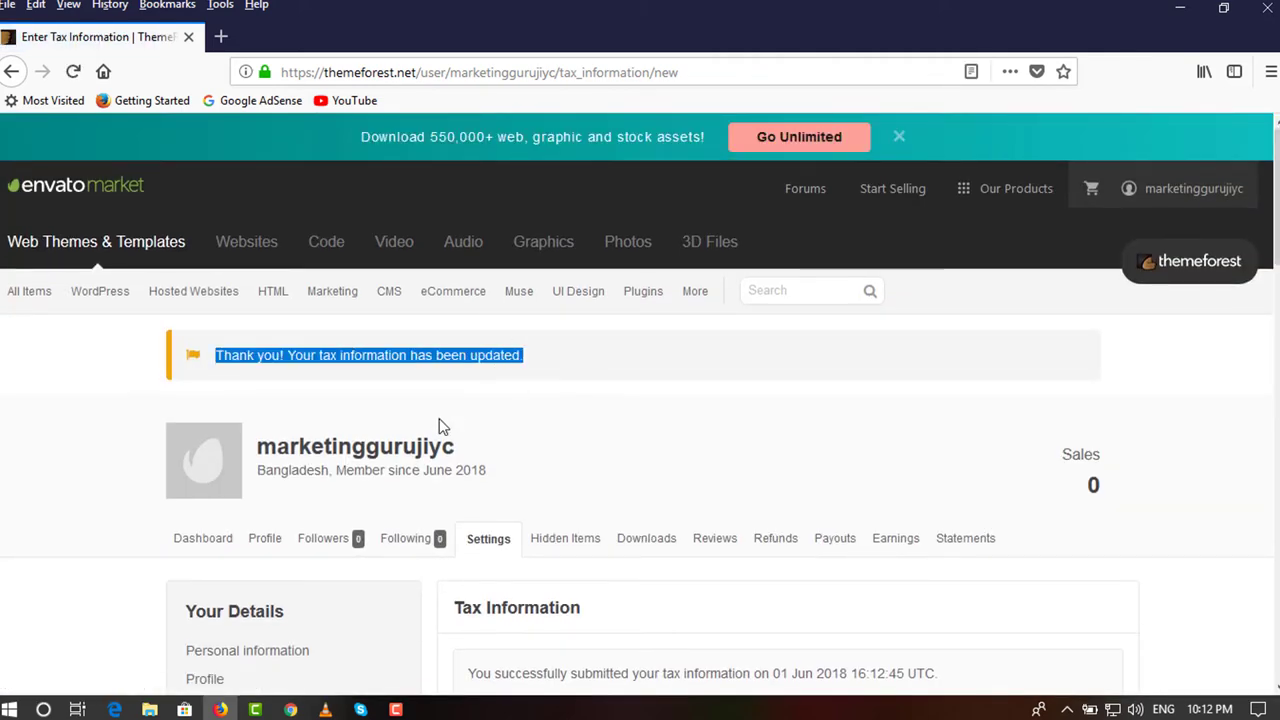
scroll(590, 490, down, 2)
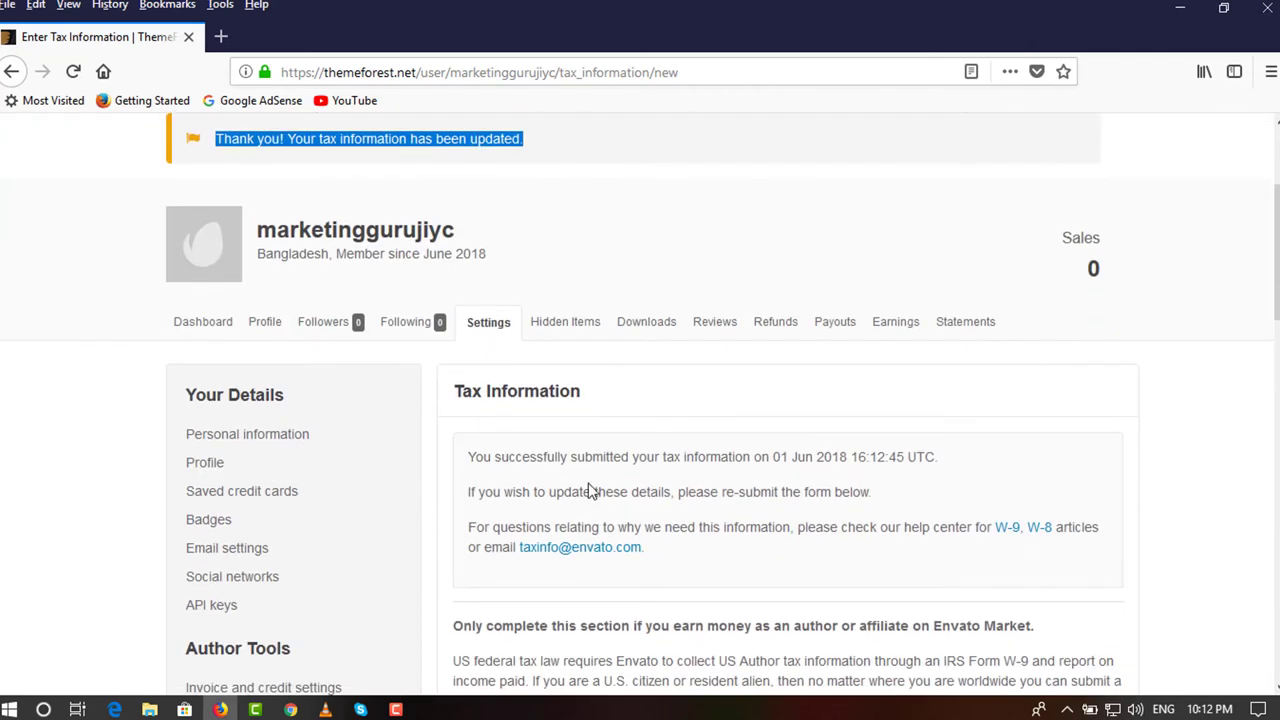
scroll(710, 440, up, 1)
click(707, 472)
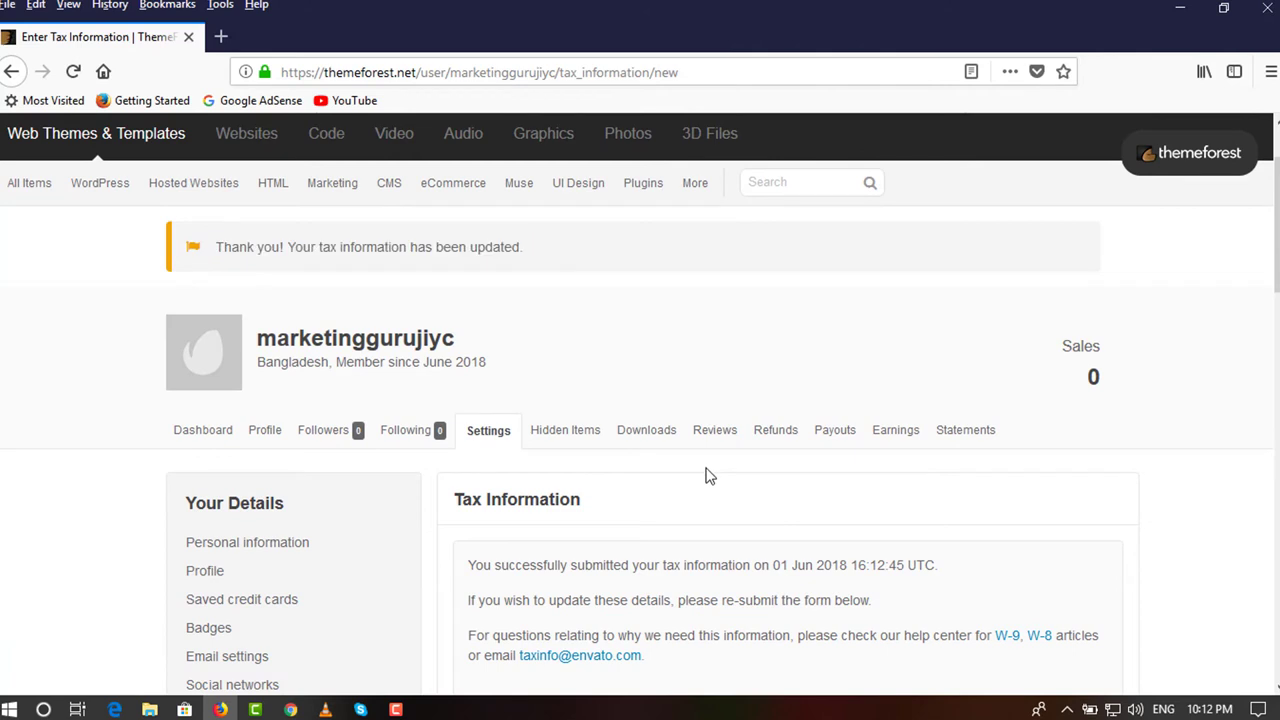
Return to the Earnings page showing $0.00 June earnings, balance and total sales.
click(876, 444)
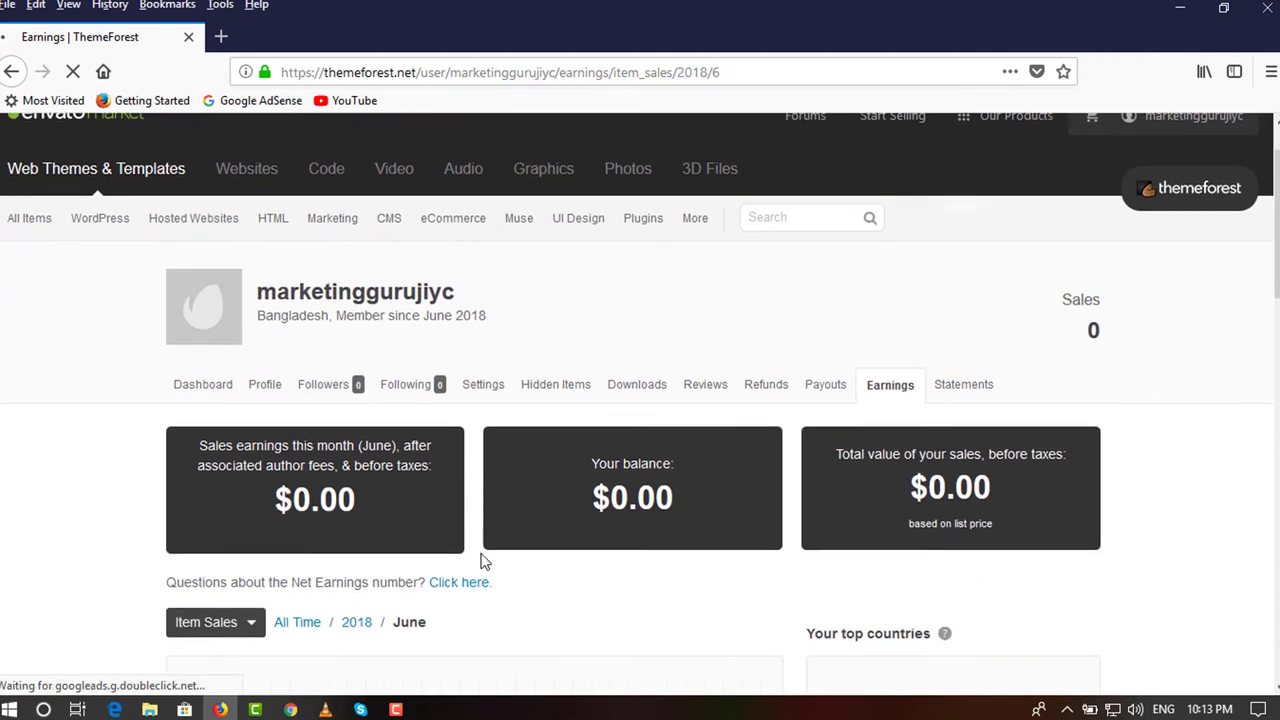
drag(995, 455, 256, 461)
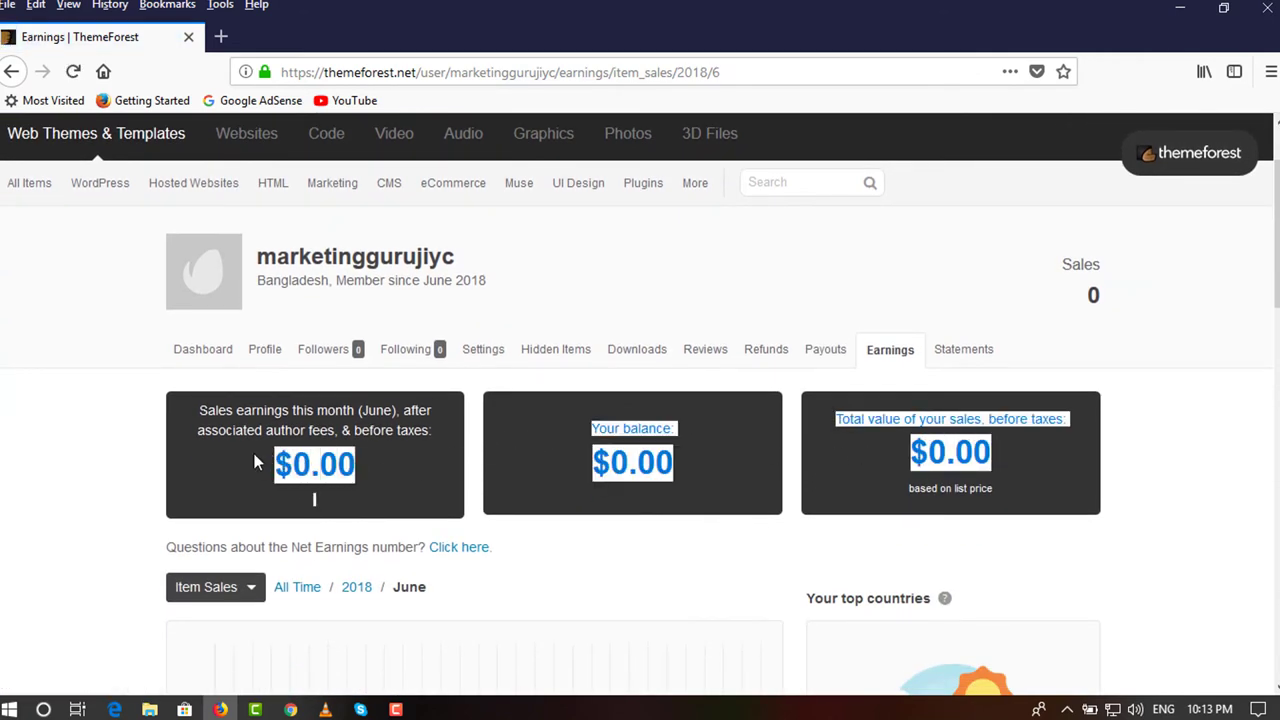
click(256, 461)
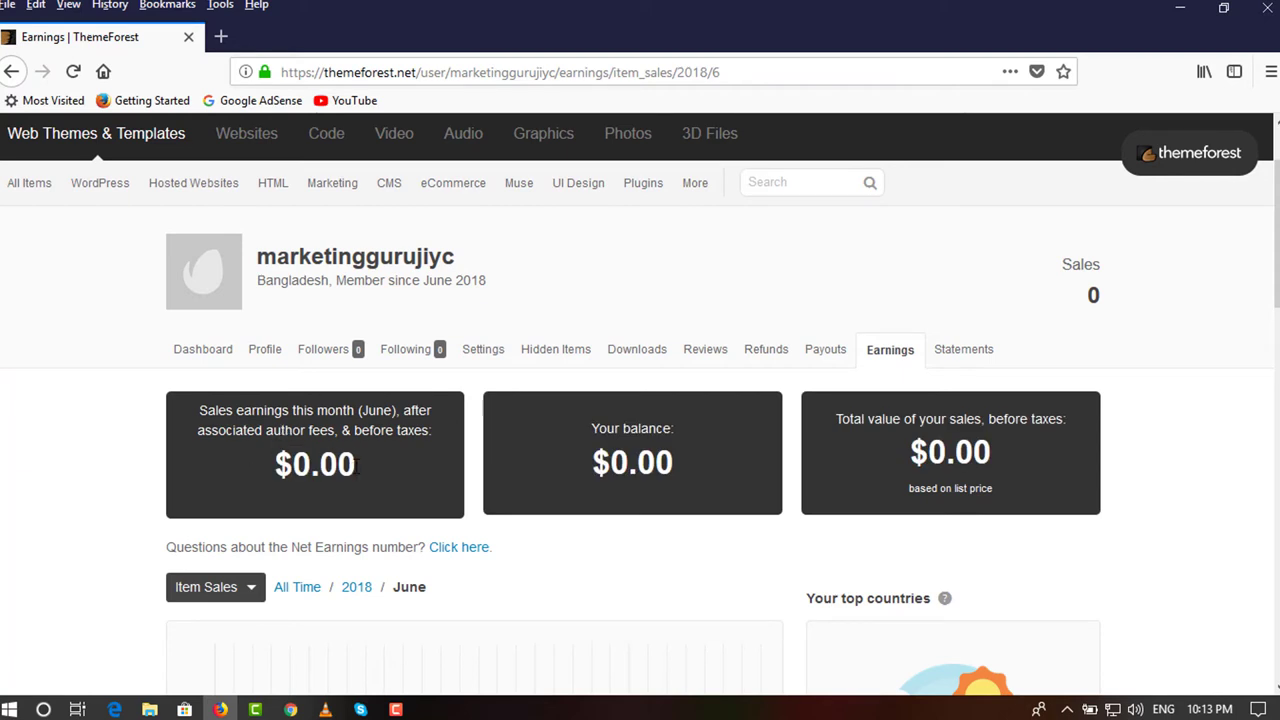
mouse_move(97, 195)
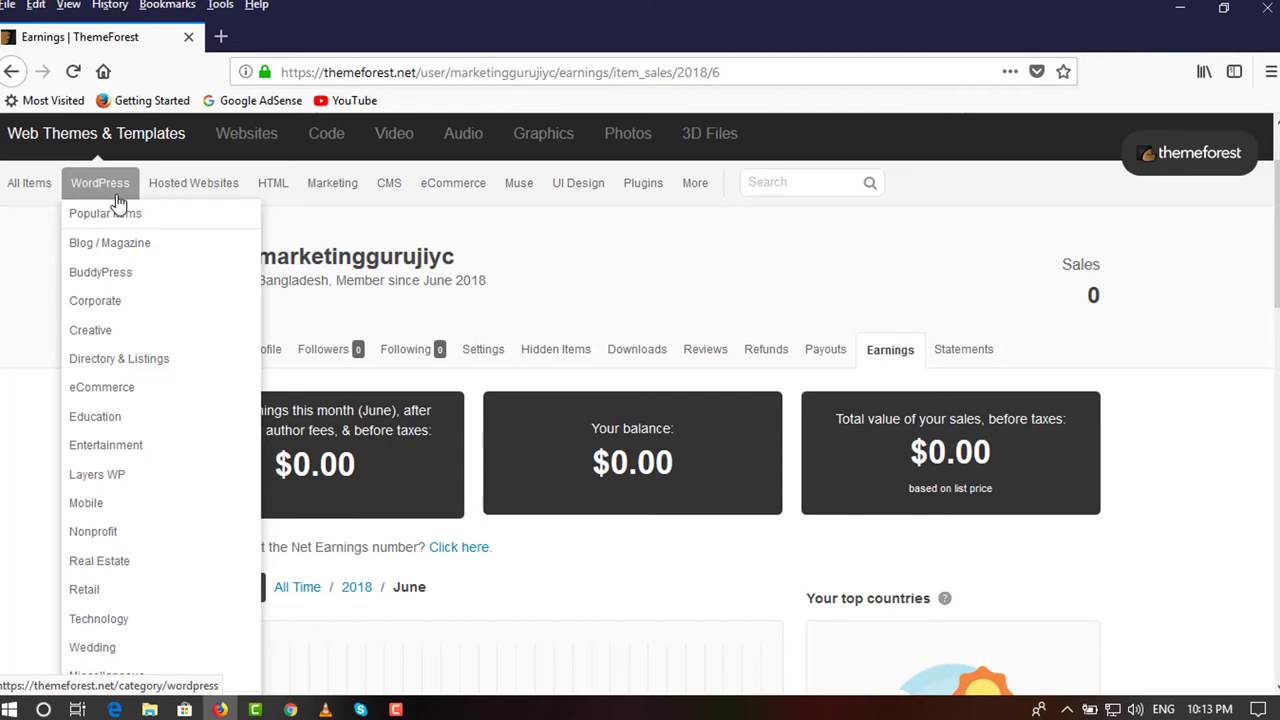
Open WordPress Popular Items, 2018's best sellers, and open Avada's page in a new tab.
click(112, 226)
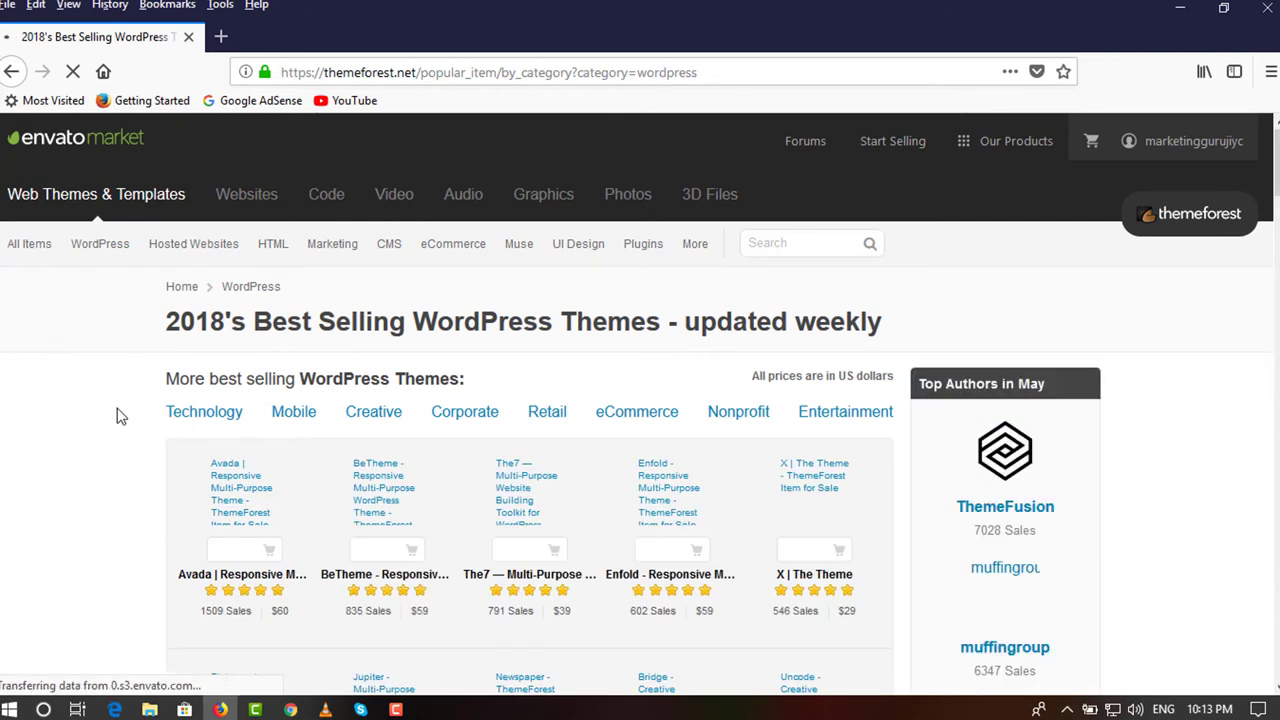
scroll(131, 429, down, 1)
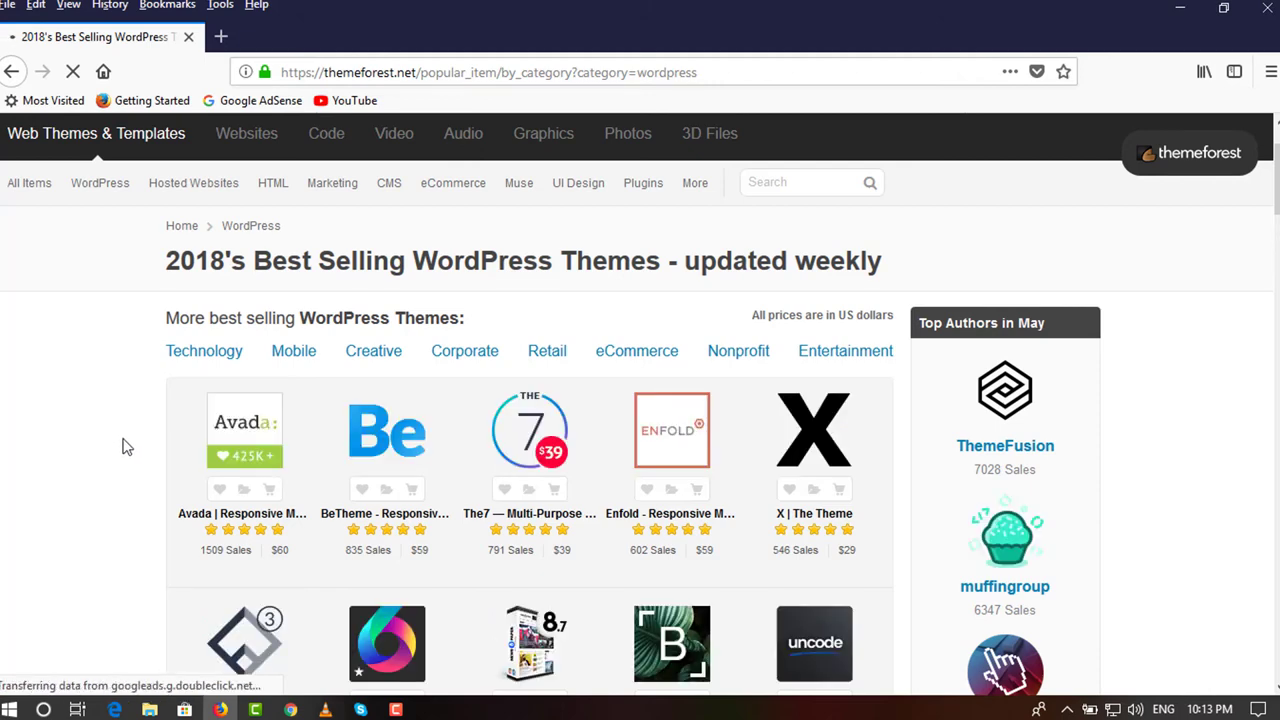
scroll(128, 440, down, 2)
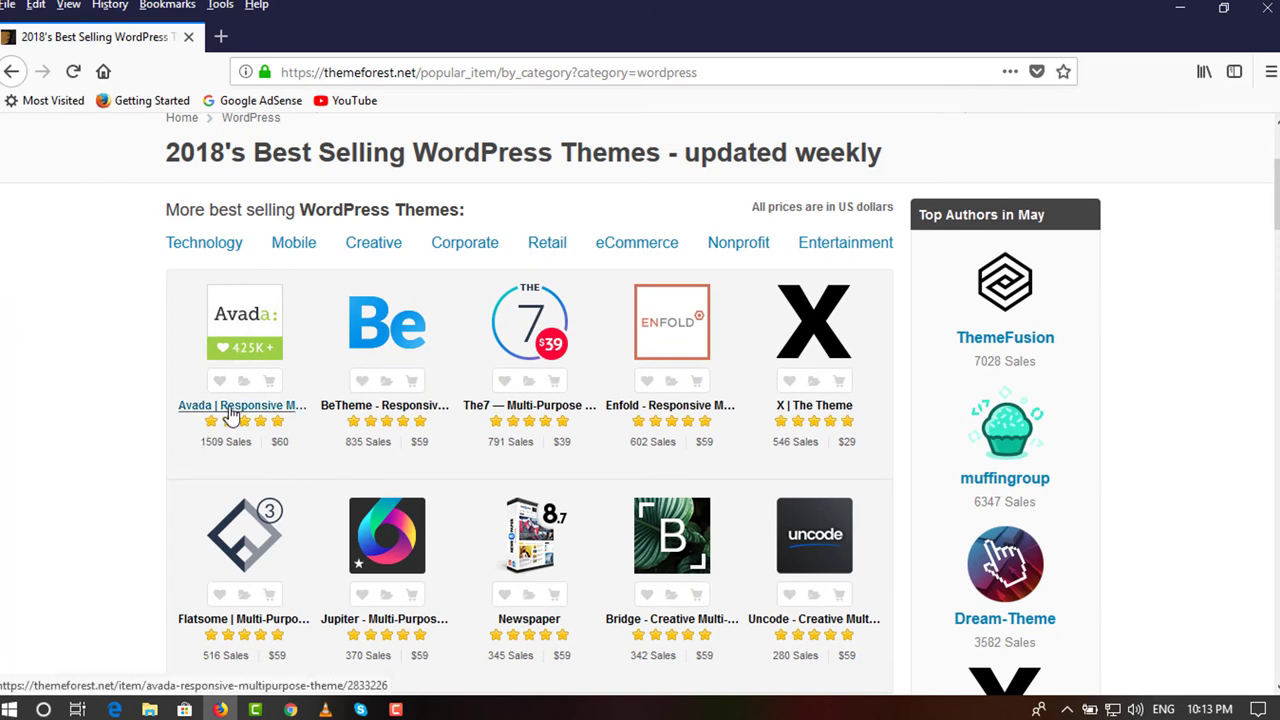
right_click(230, 415)
click(276, 424)
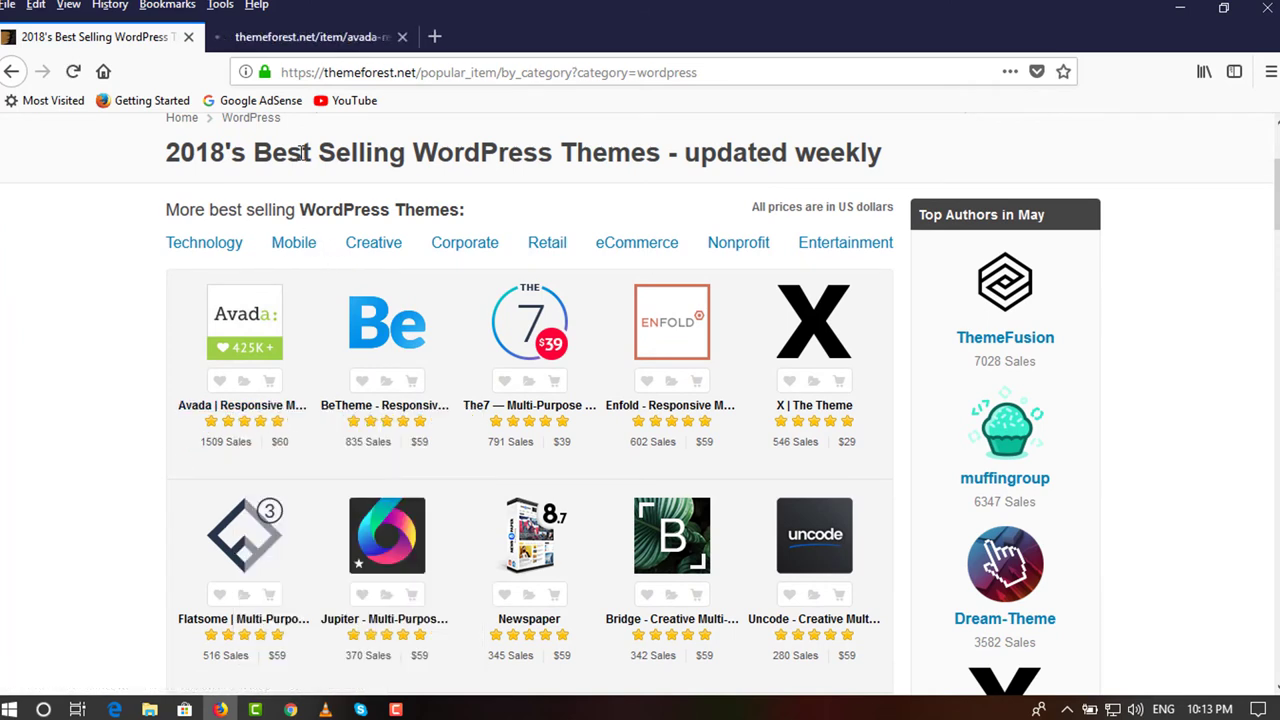
Bring up the Avada item page ($60 Regular License) and copy its web address.
click(324, 40)
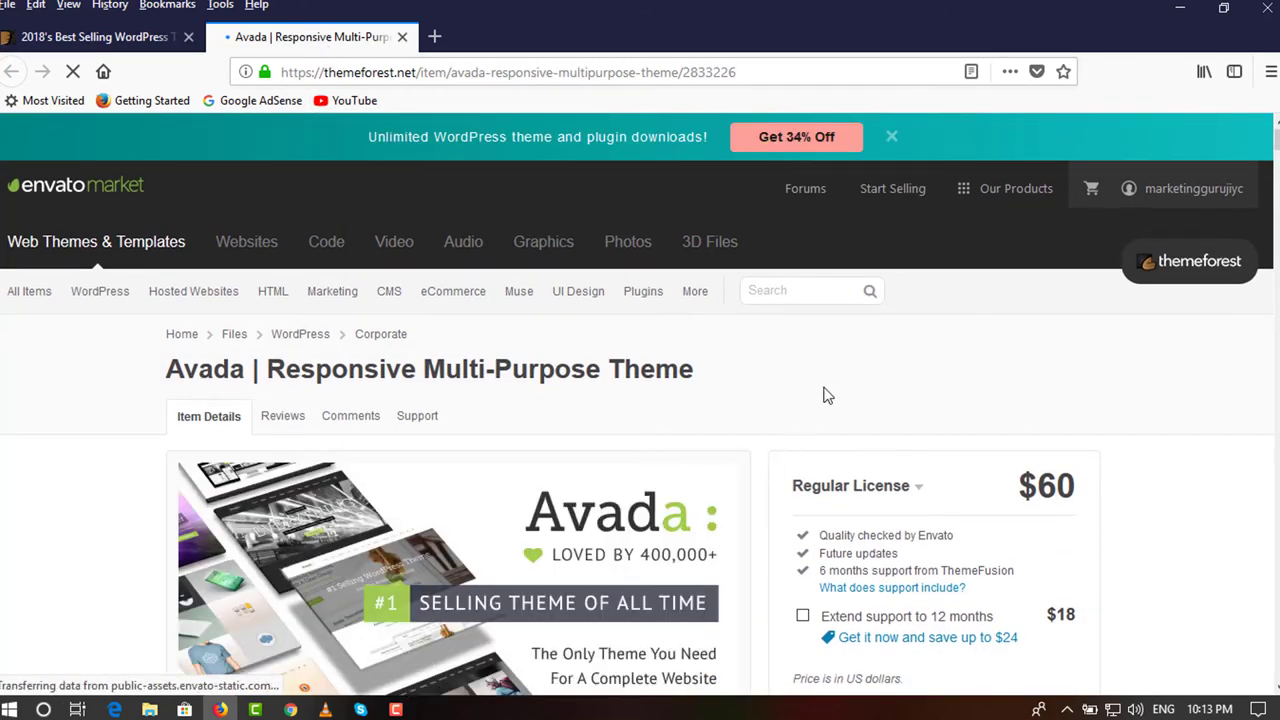
scroll(826, 395, down, 2)
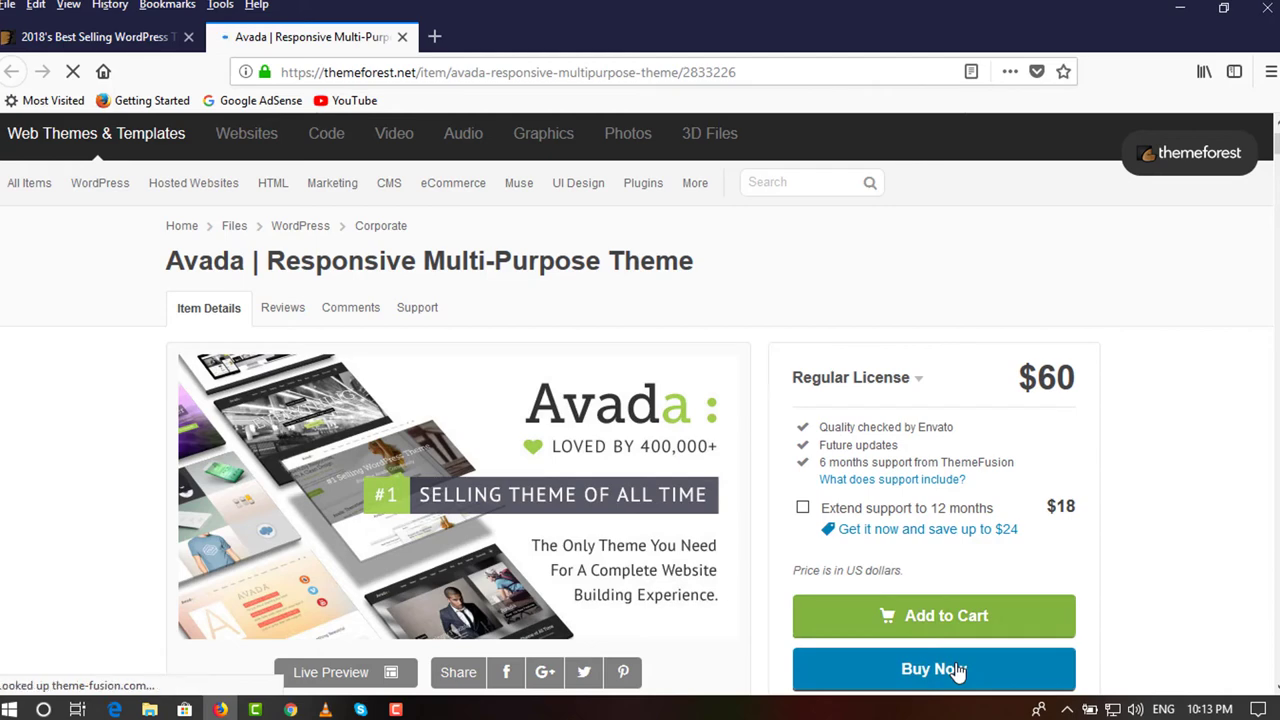
scroll(1042, 515, down, 3)
scroll(1040, 512, up, 5)
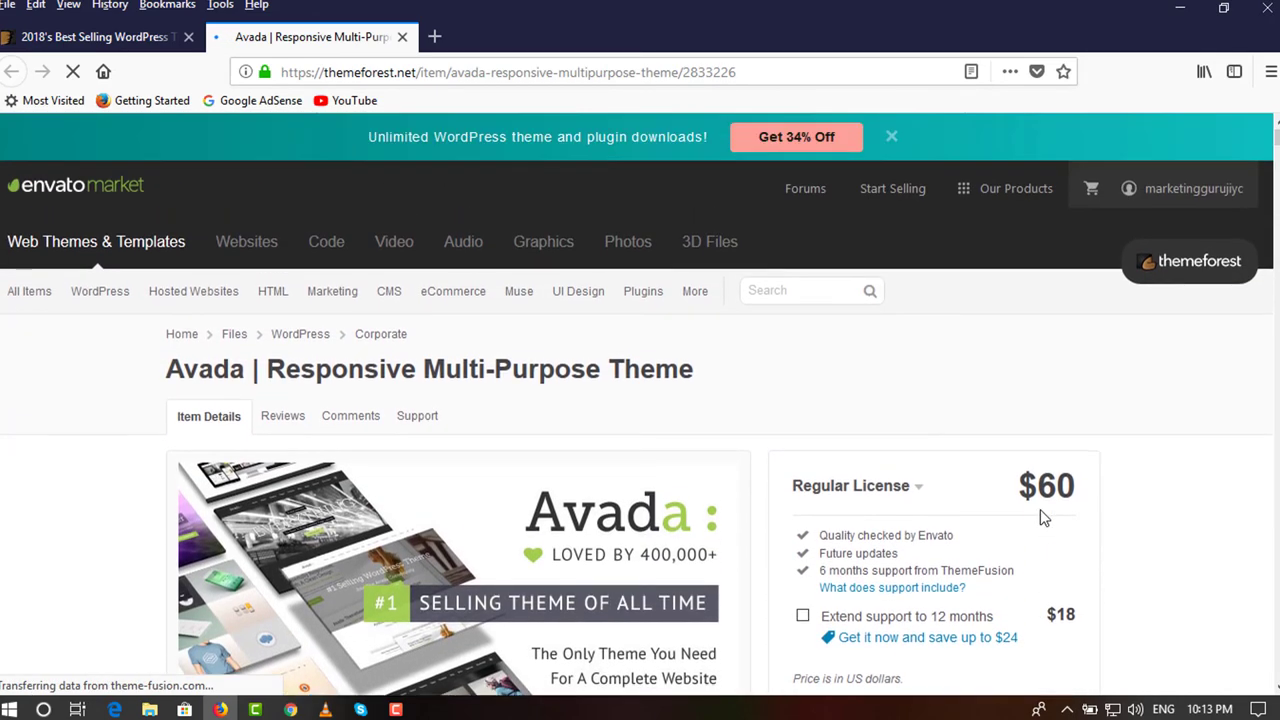
click(554, 74)
right_click(555, 75)
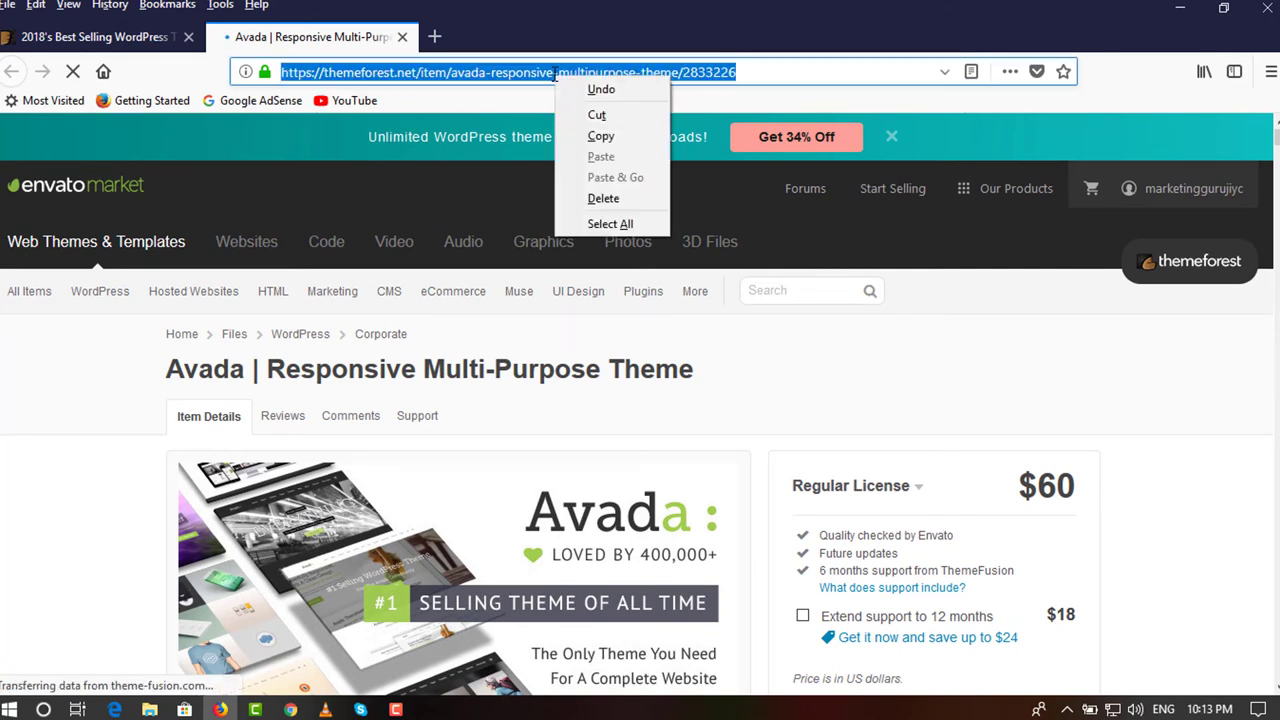
click(600, 137)
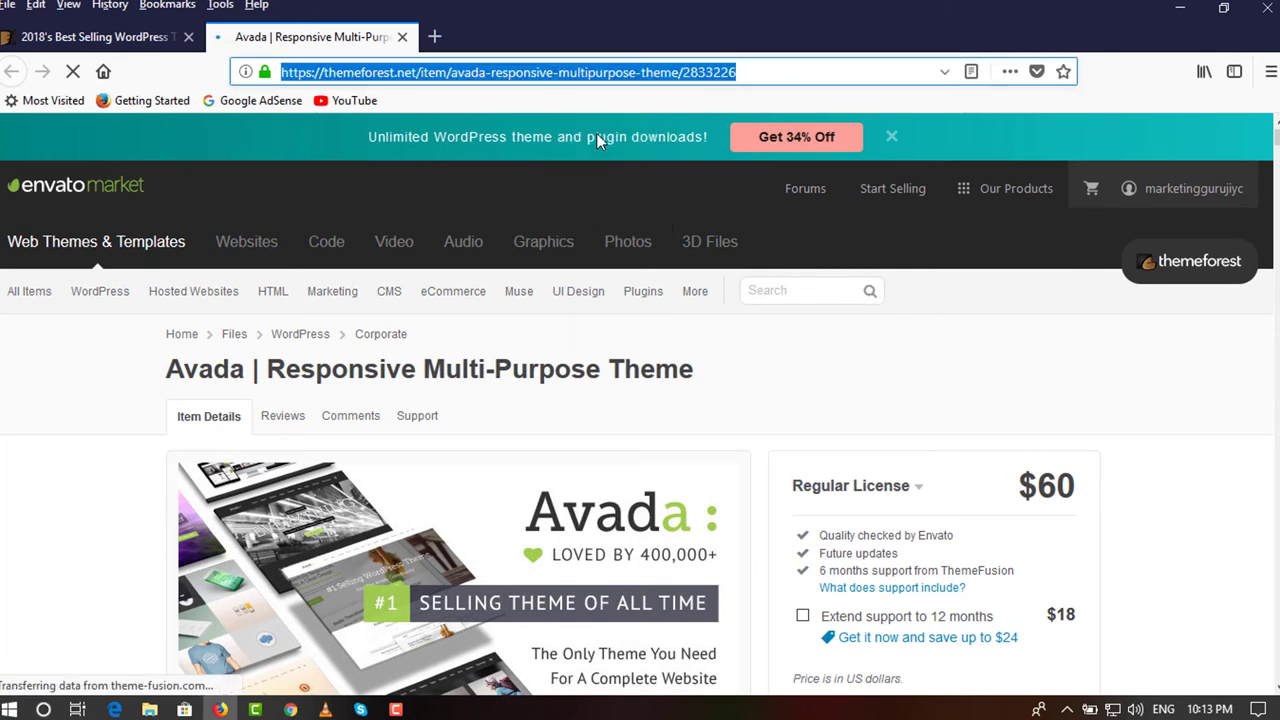
Go back to the best-selling WordPress themes page and open the affiliate program page.
scroll(880, 392, down, 10)
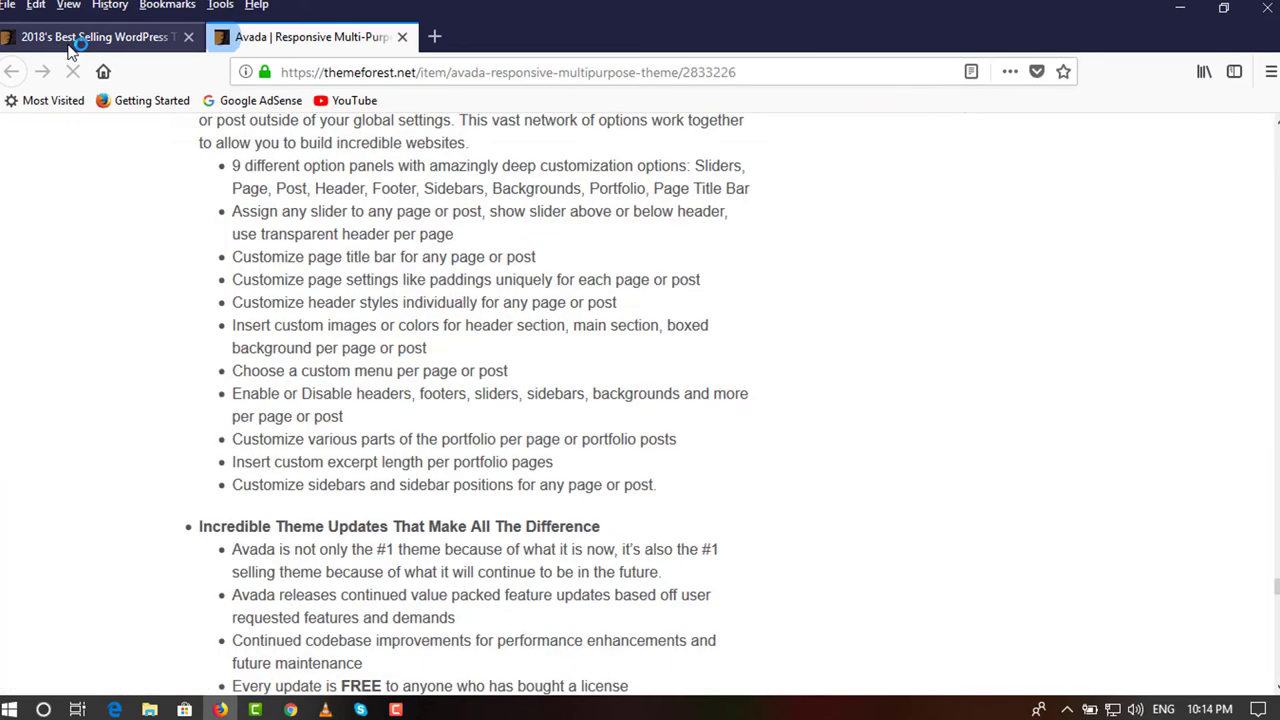
click(71, 45)
scroll(1022, 622, down, 15)
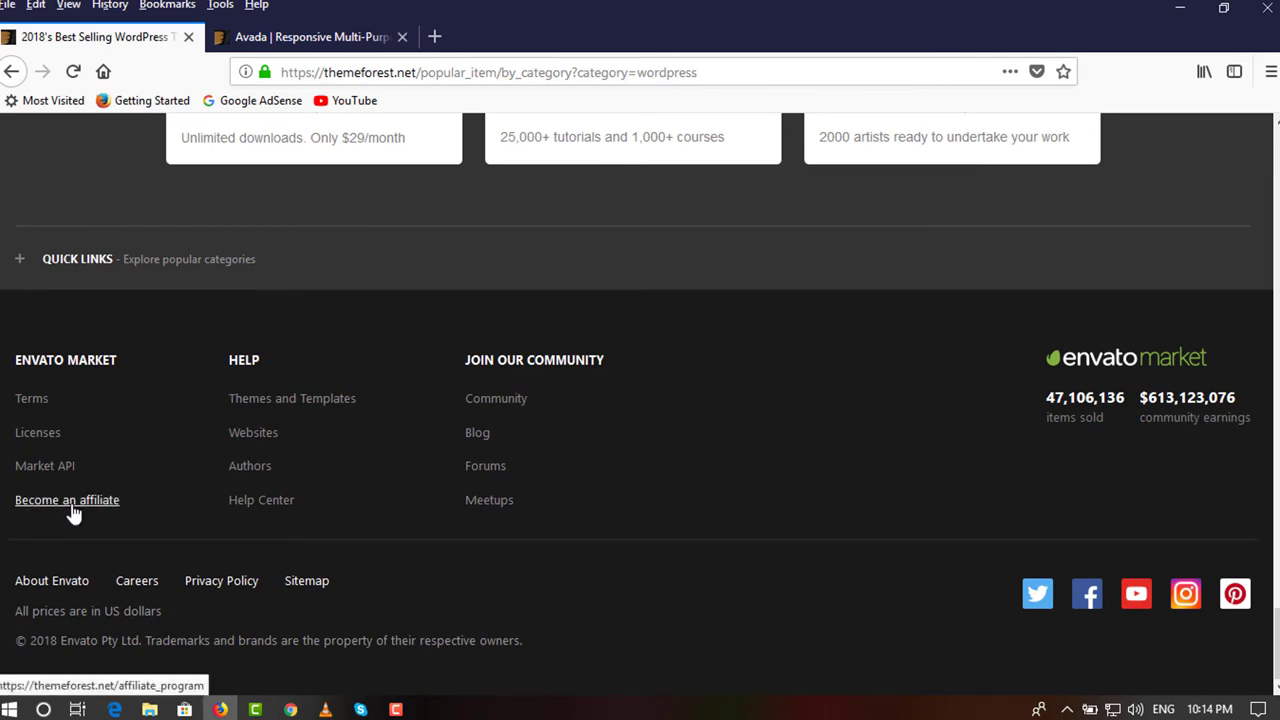
click(68, 512)
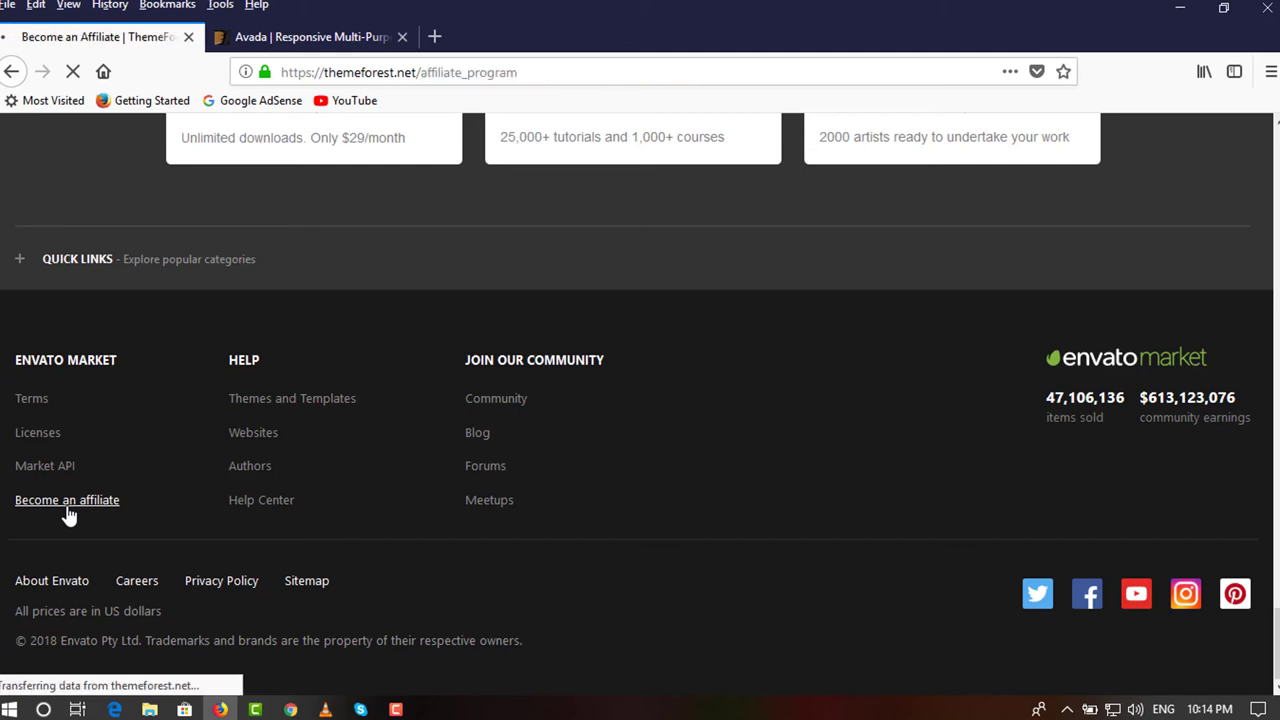
Read the referral commission details down to the Generate a referral URL form, then return to Avada.
scroll(112, 514, down, 2)
scroll(112, 521, down, 3)
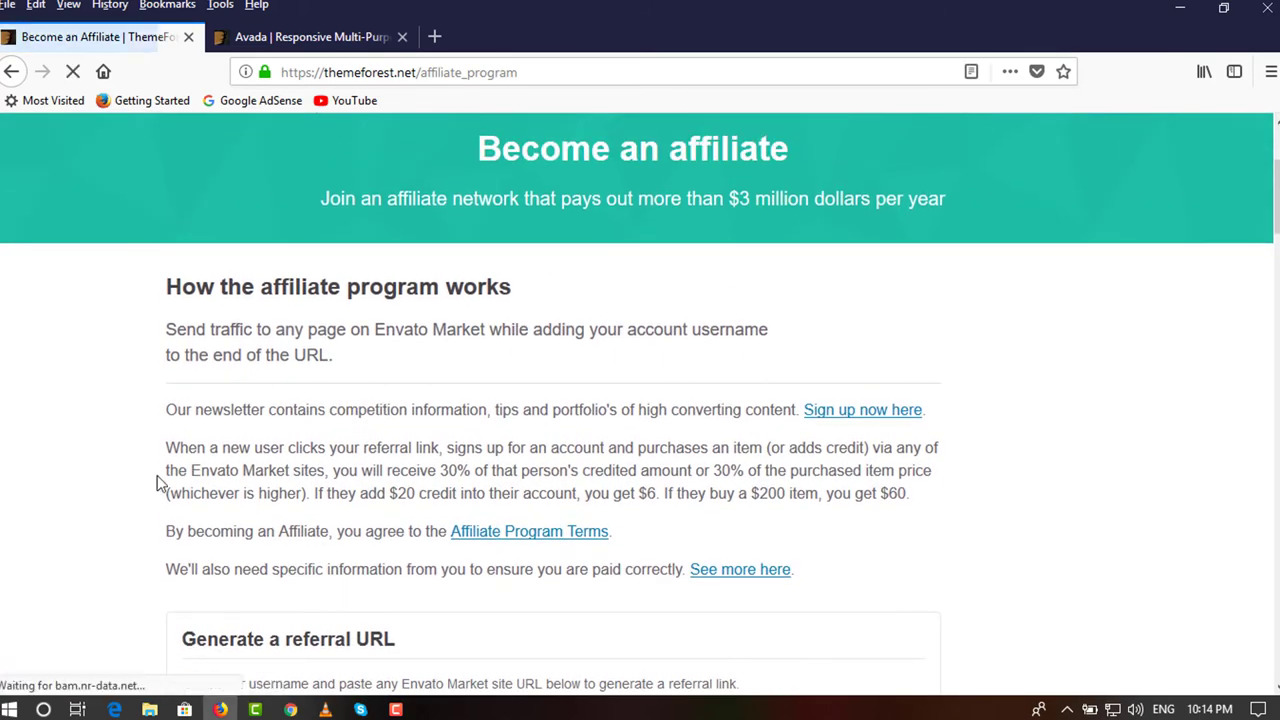
scroll(174, 474, down, 1)
scroll(174, 474, down, 1)
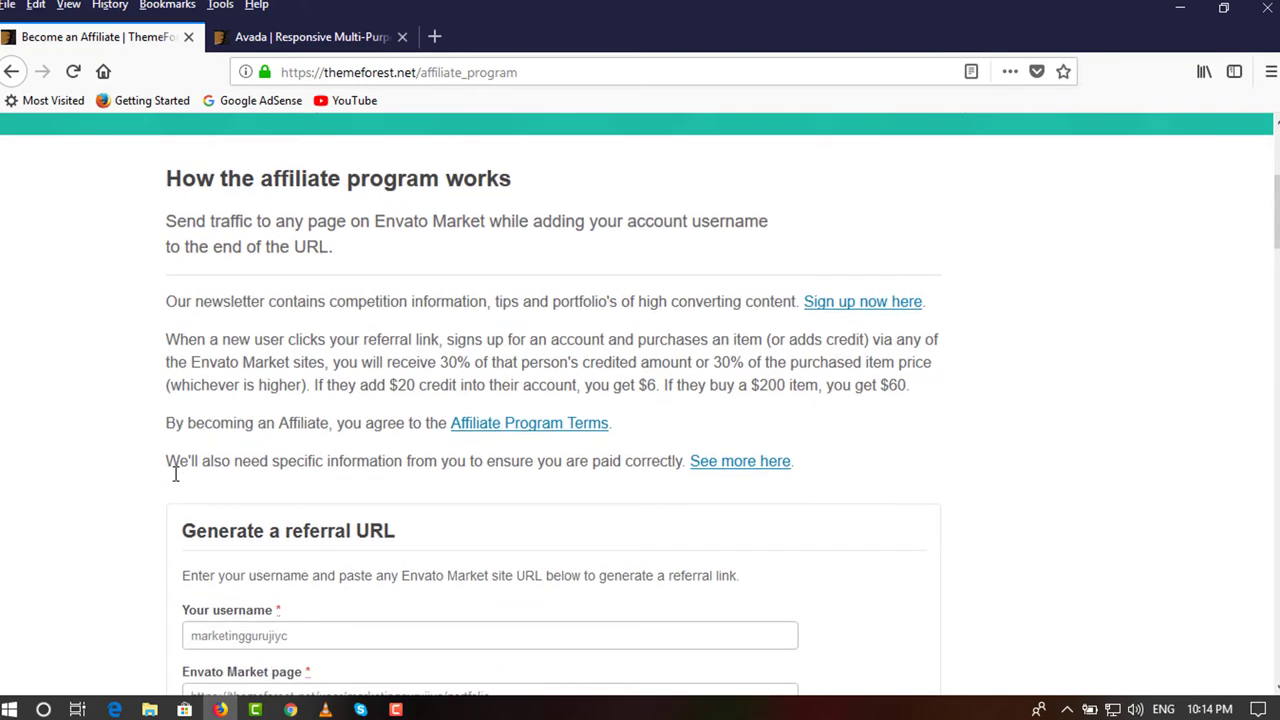
scroll(174, 474, up, 3)
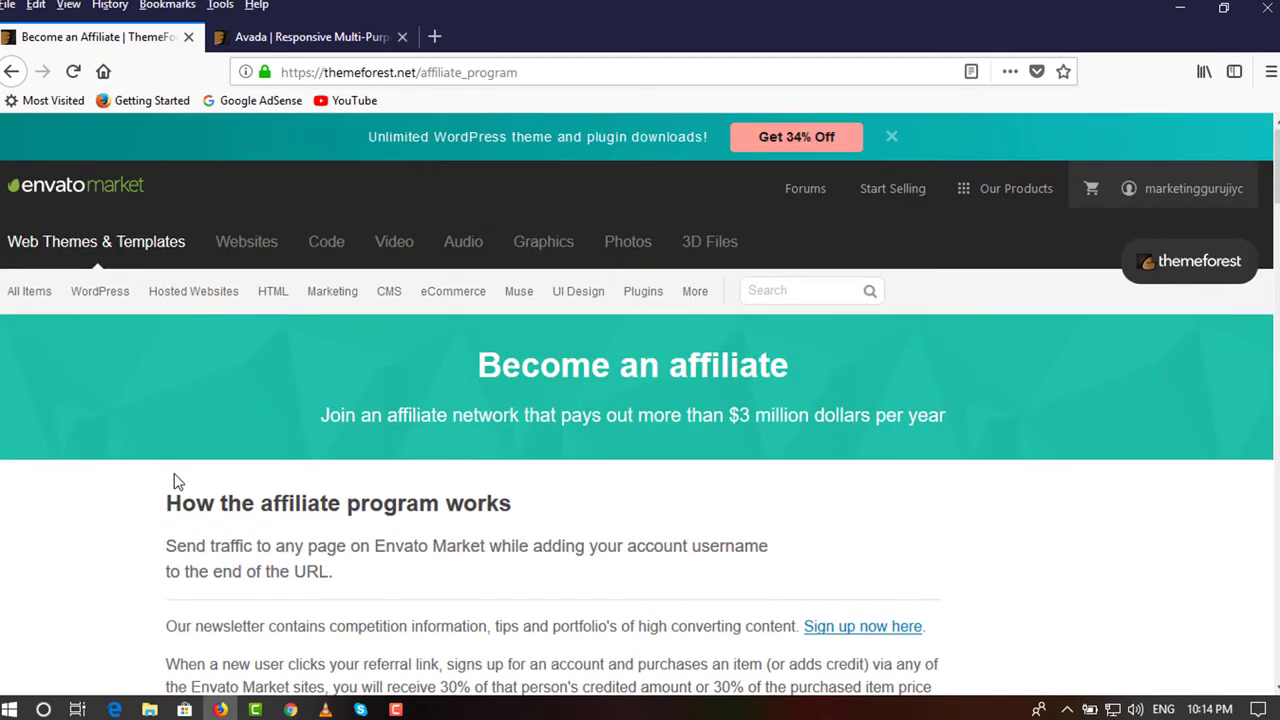
scroll(643, 407, down, 3)
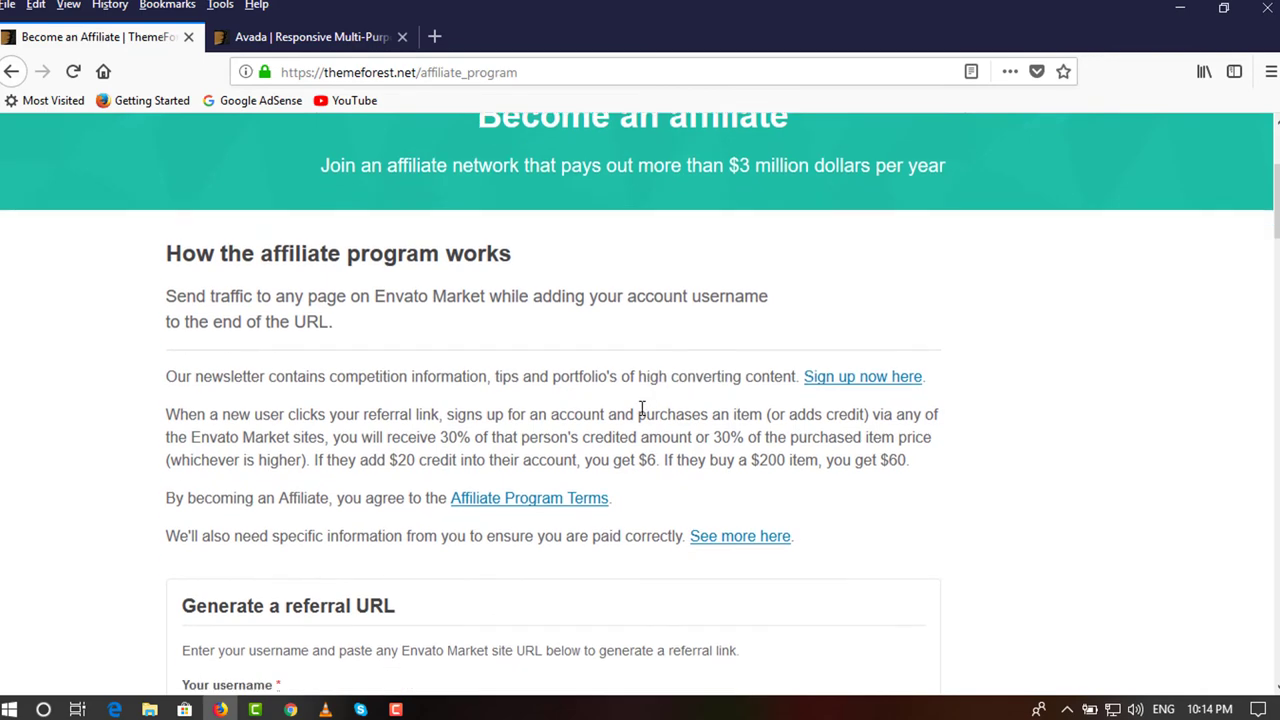
scroll(642, 407, down, 1)
triple_click(488, 363)
click(460, 370)
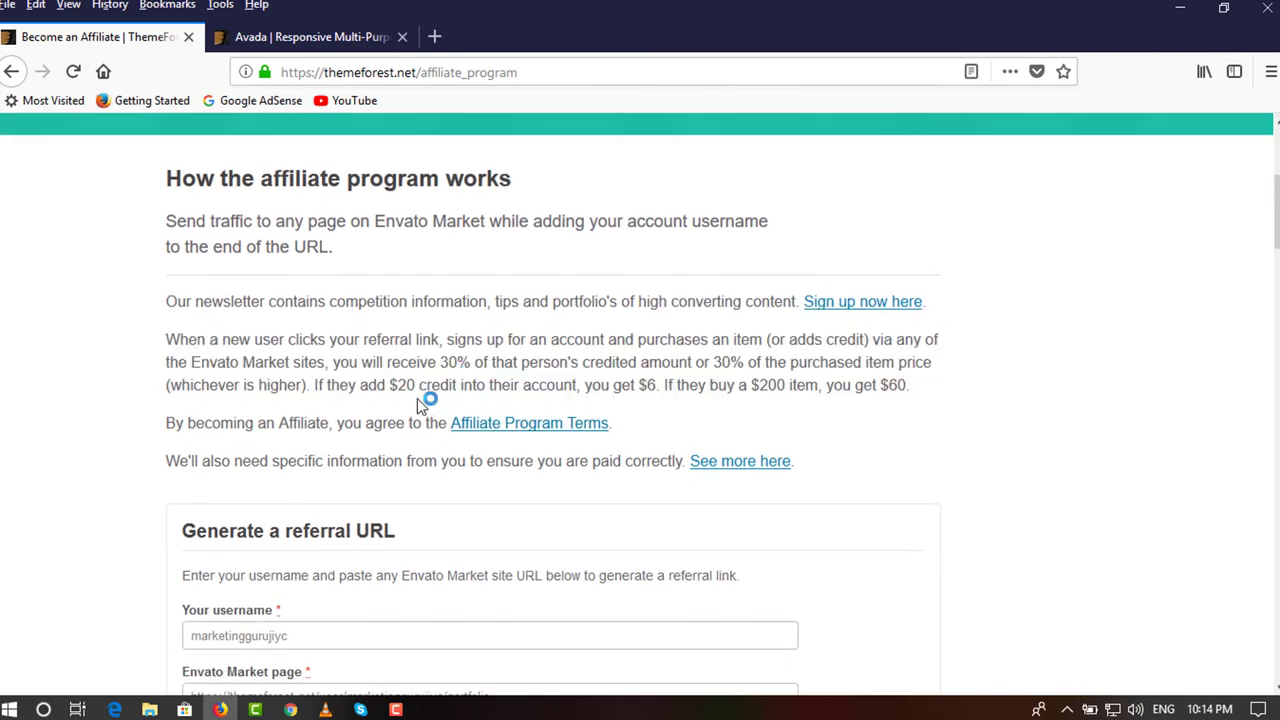
scroll(824, 383, down, 1)
scroll(823, 384, down, 2)
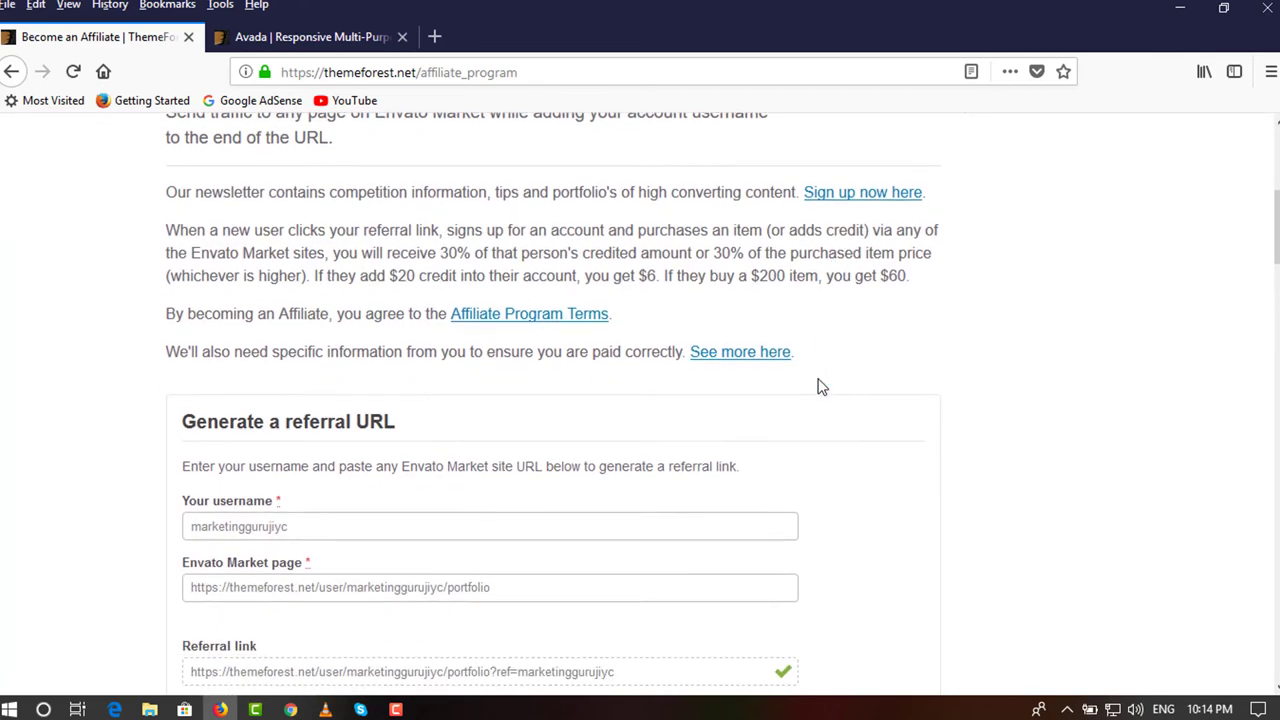
scroll(309, 420, down, 1)
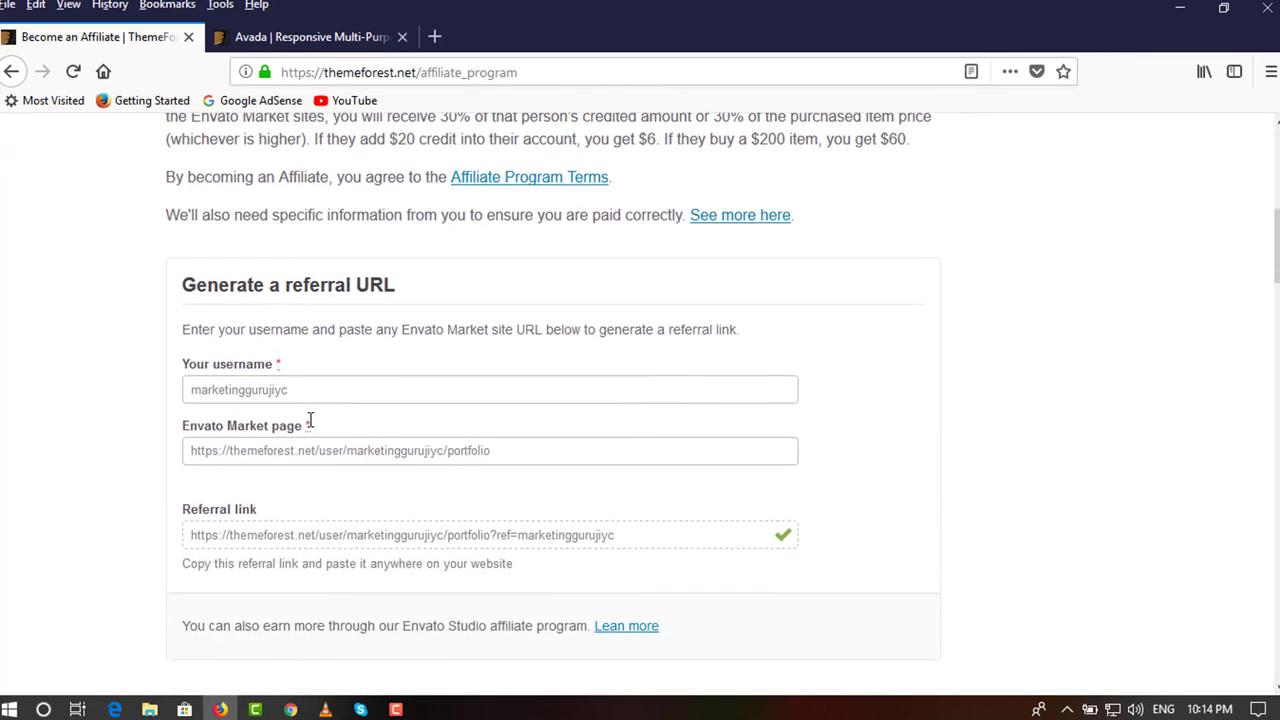
click(300, 37)
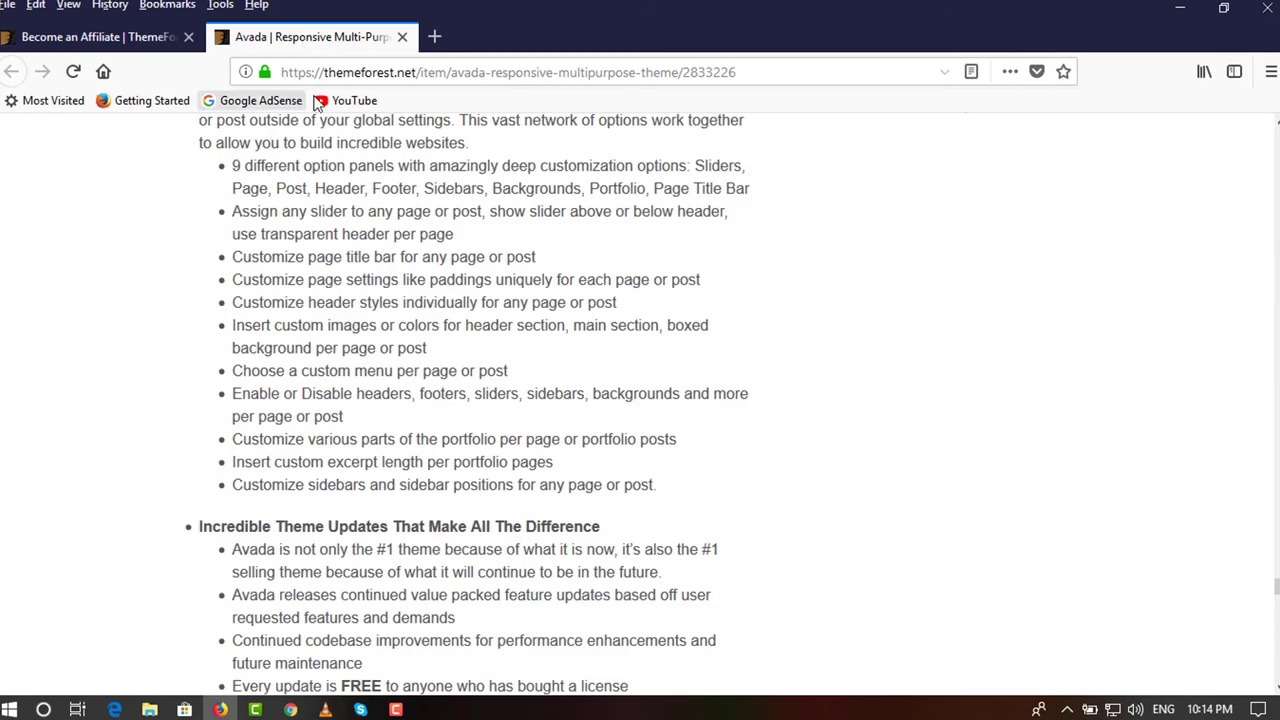
Copy the Avada item page's URL from the address bar.
click(618, 76)
right_click(618, 76)
click(655, 137)
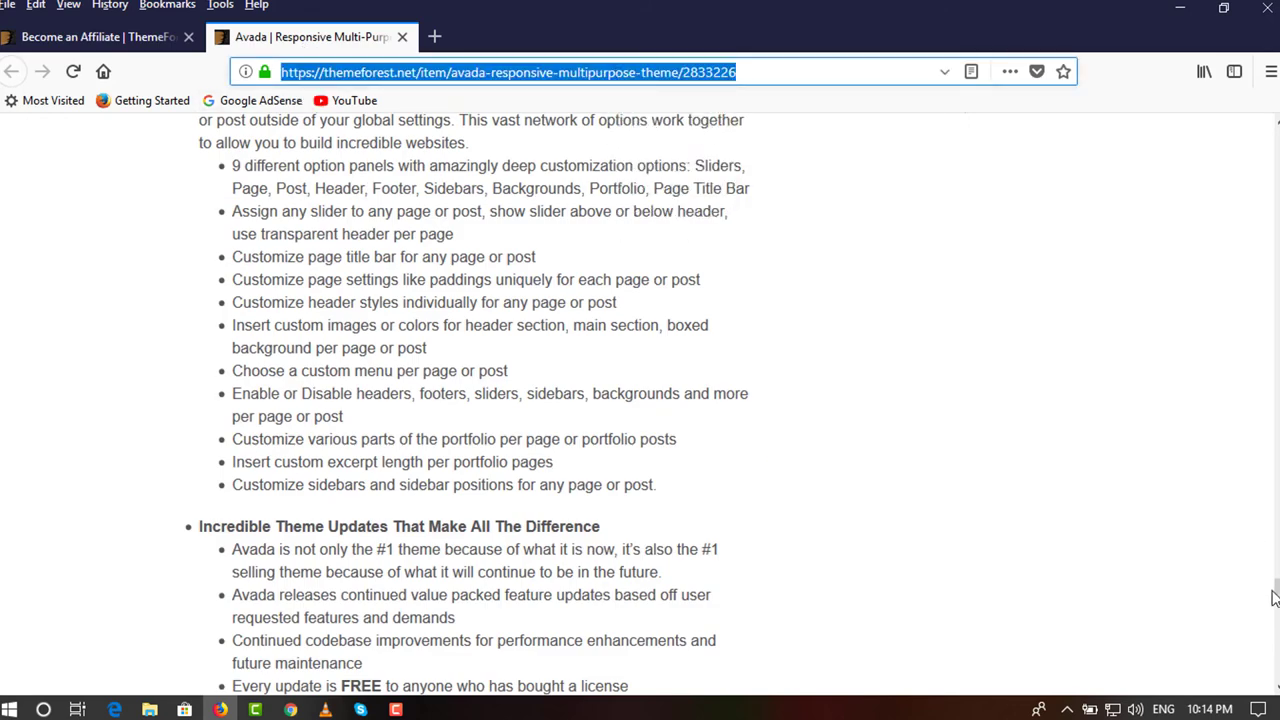
key(Return)
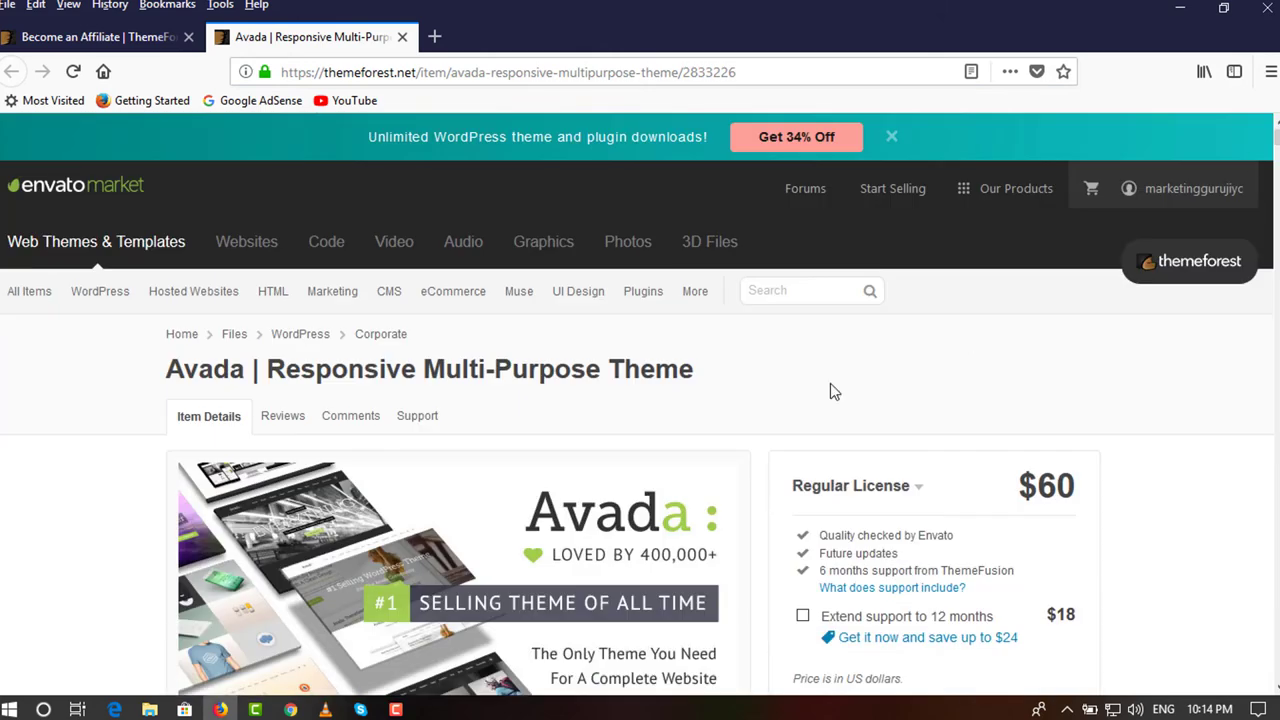
Paste the Avada URL into the referral generator's page field to produce the '?ref=' referral link.
click(110, 37)
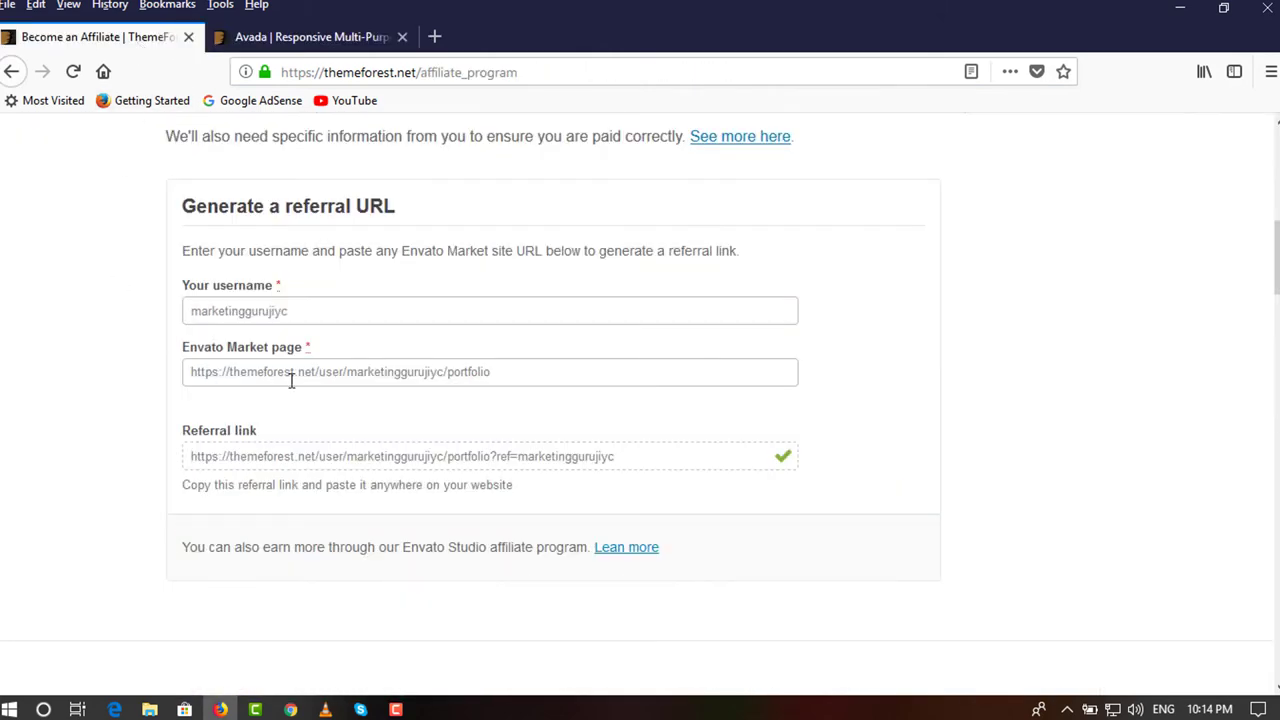
triple_click(307, 368)
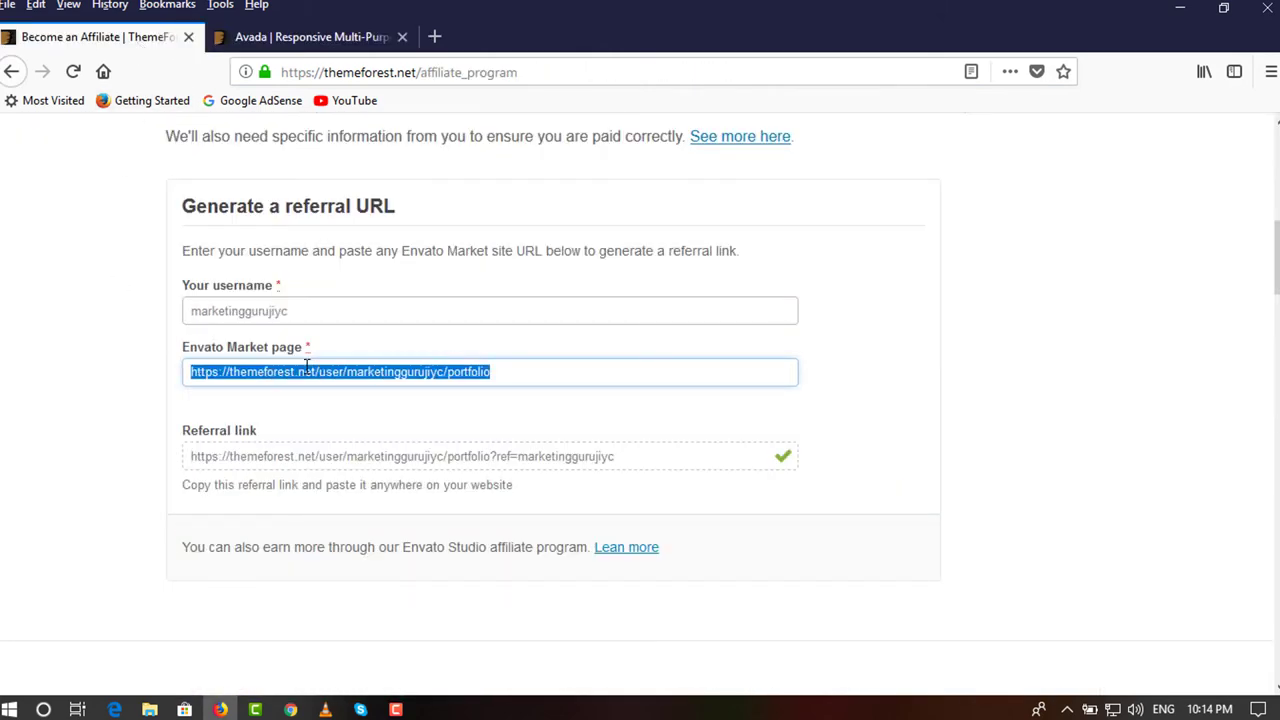
right_click(307, 368)
click(357, 208)
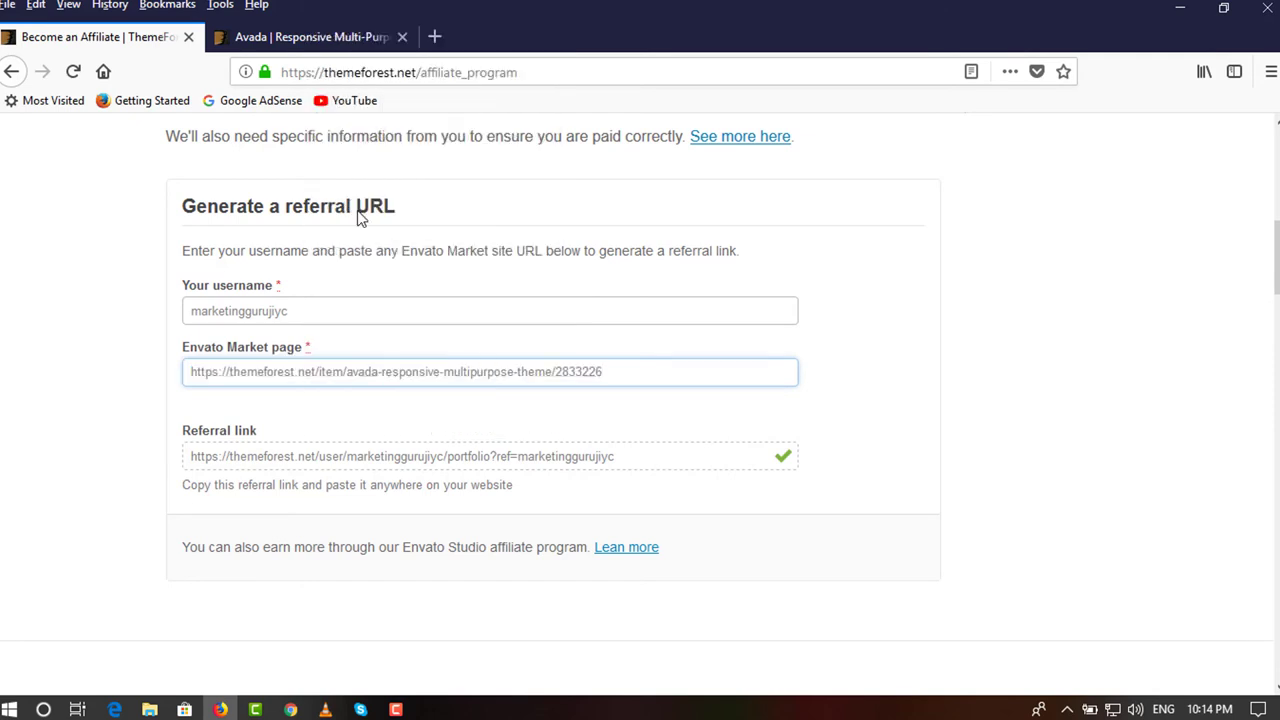
click(98, 401)
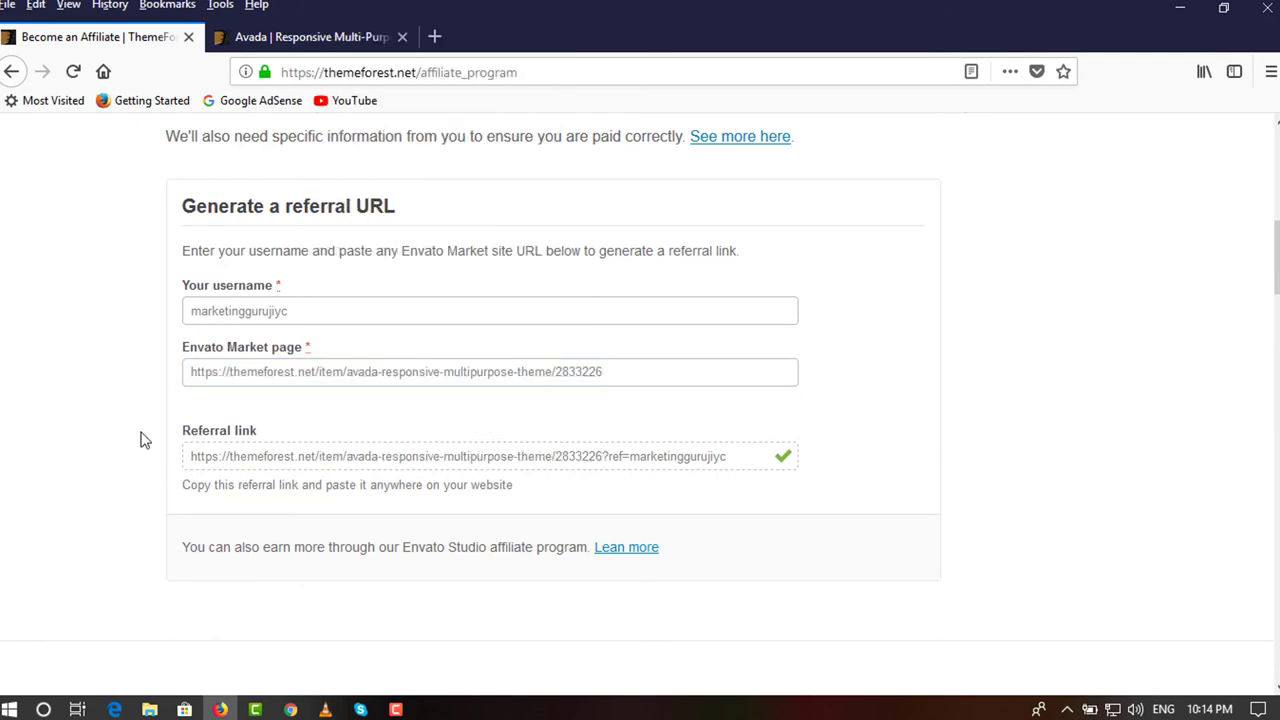
click(281, 459)
Copy the generated Avada referral link.
right_click(281, 460)
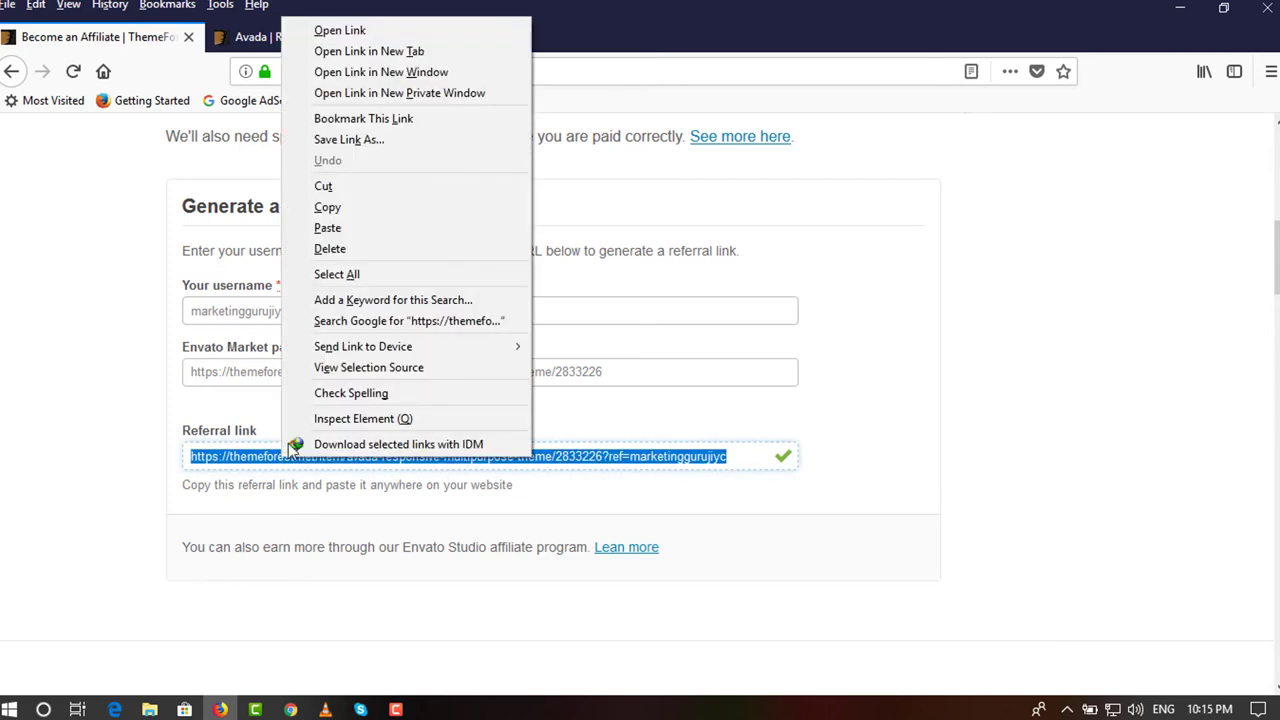
click(330, 210)
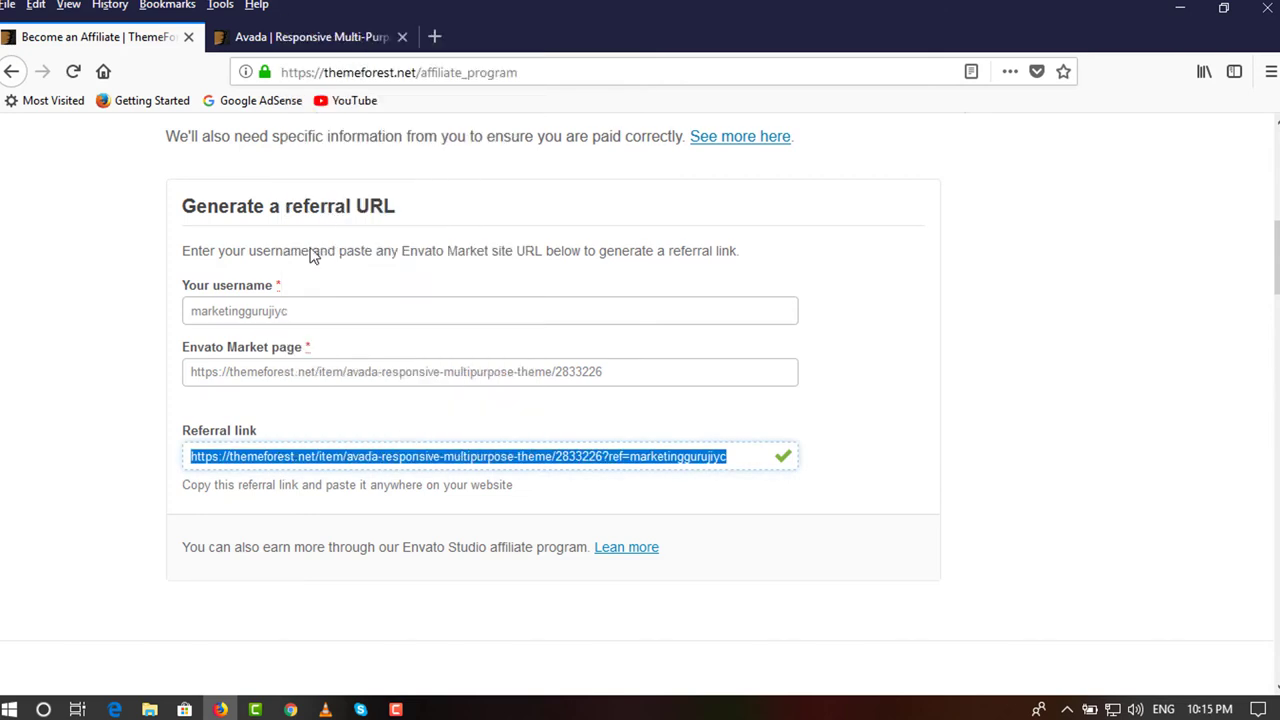
click(121, 370)
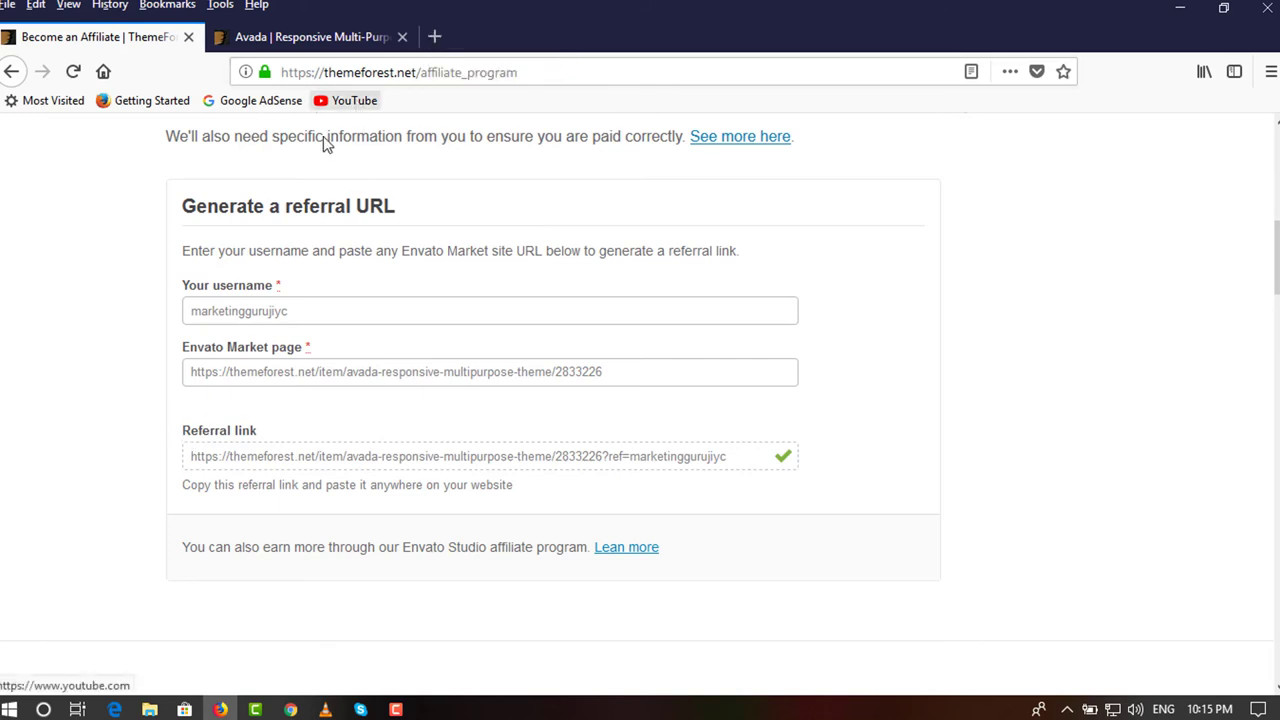
click(347, 455)
double_click(347, 455)
click(347, 455)
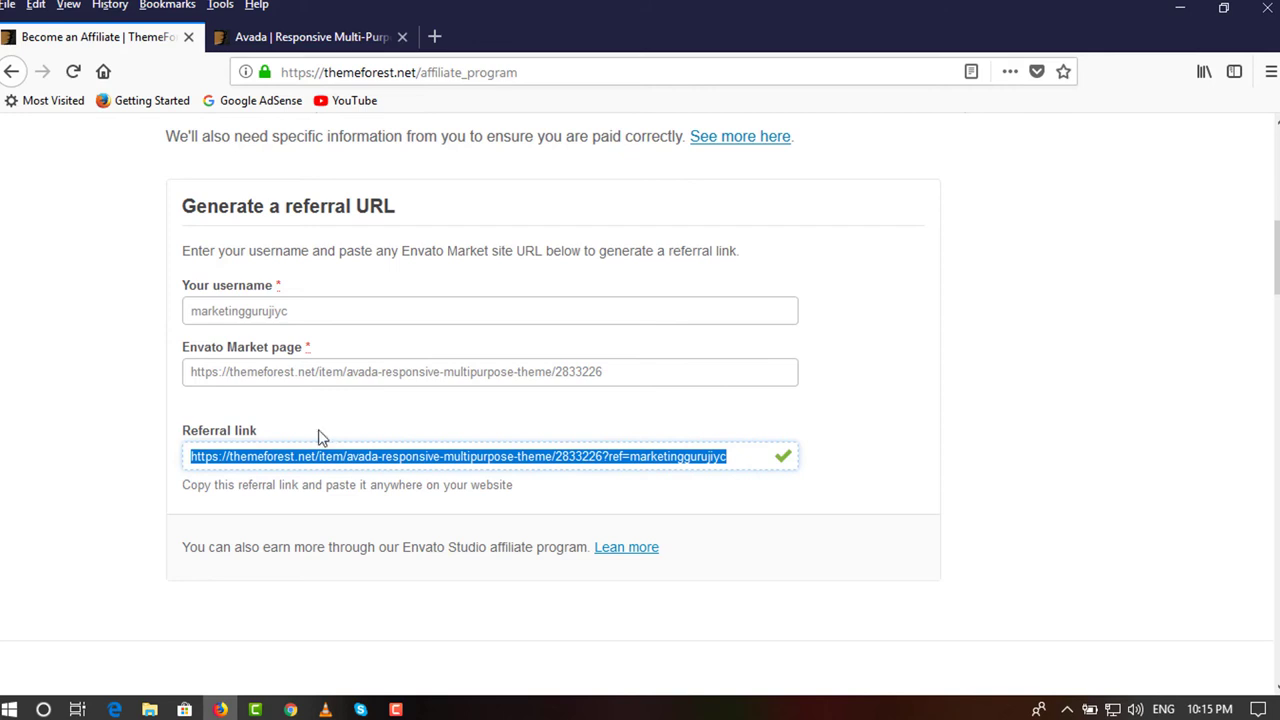
right_click(341, 456)
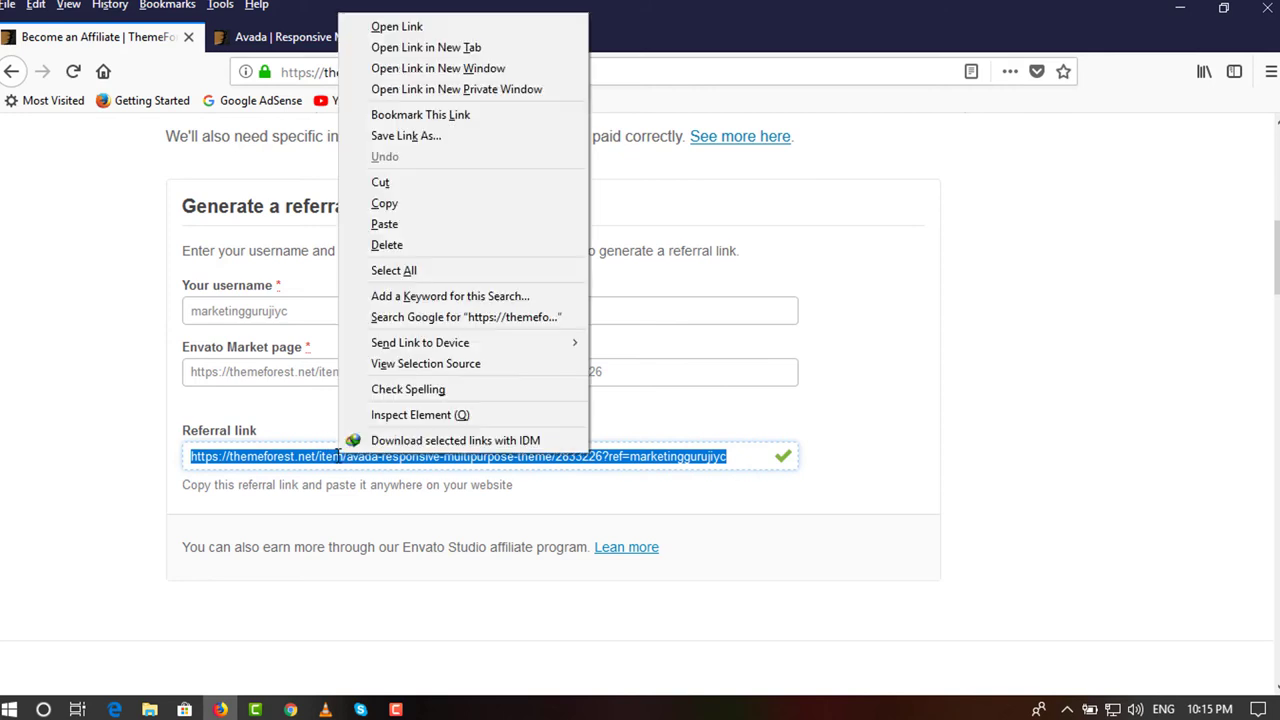
click(385, 204)
Load the referral link in a new tab and compare it with the original Avada page.
click(432, 37)
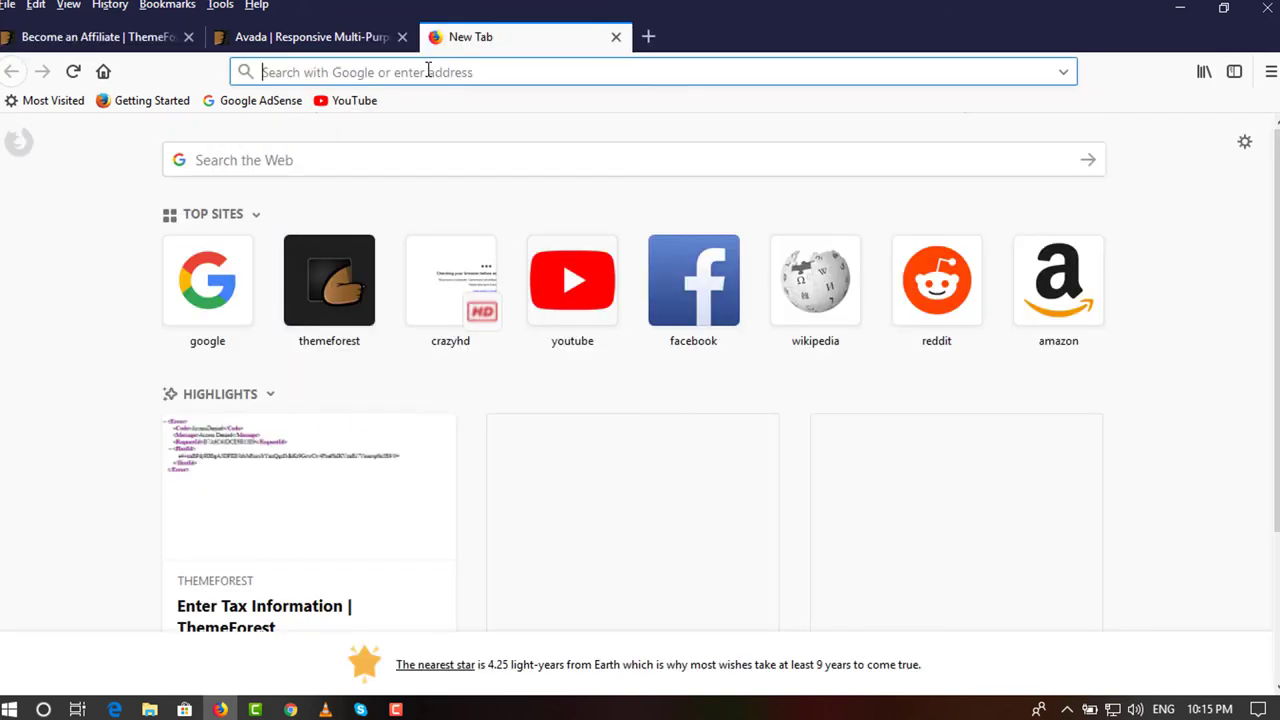
right_click(429, 72)
click(499, 174)
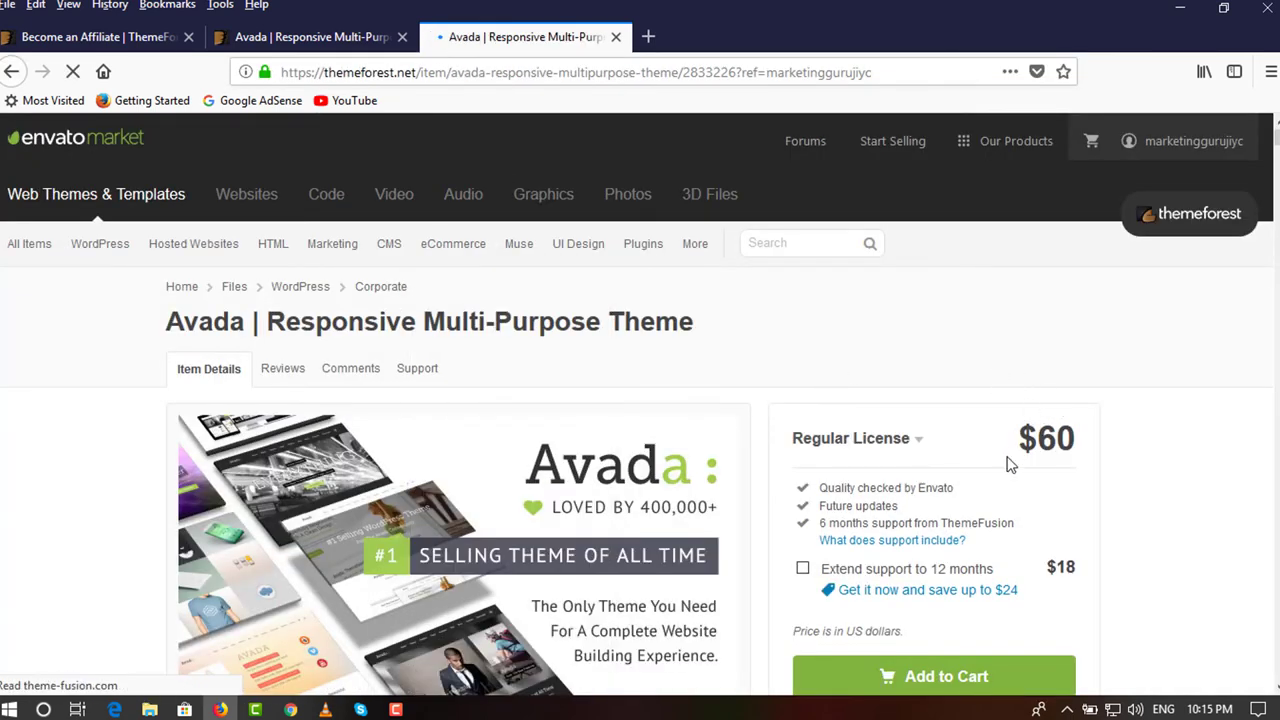
scroll(981, 430, down, 3)
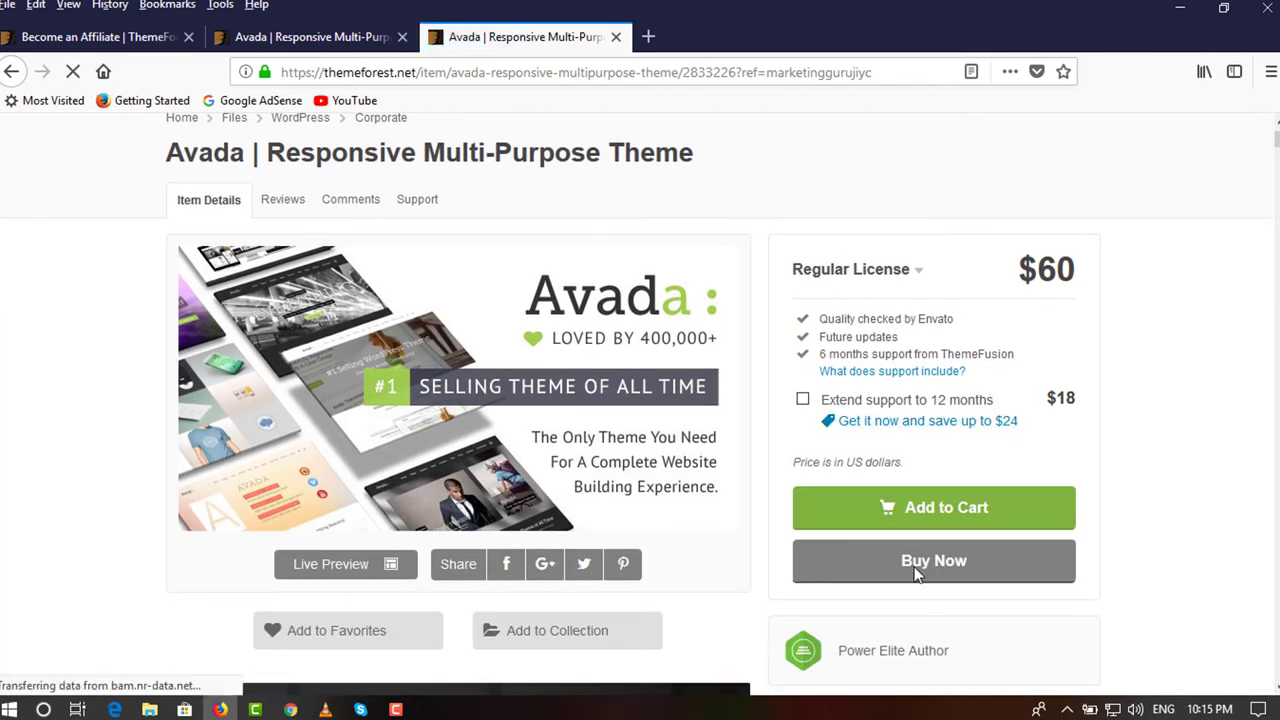
click(350, 37)
click(495, 38)
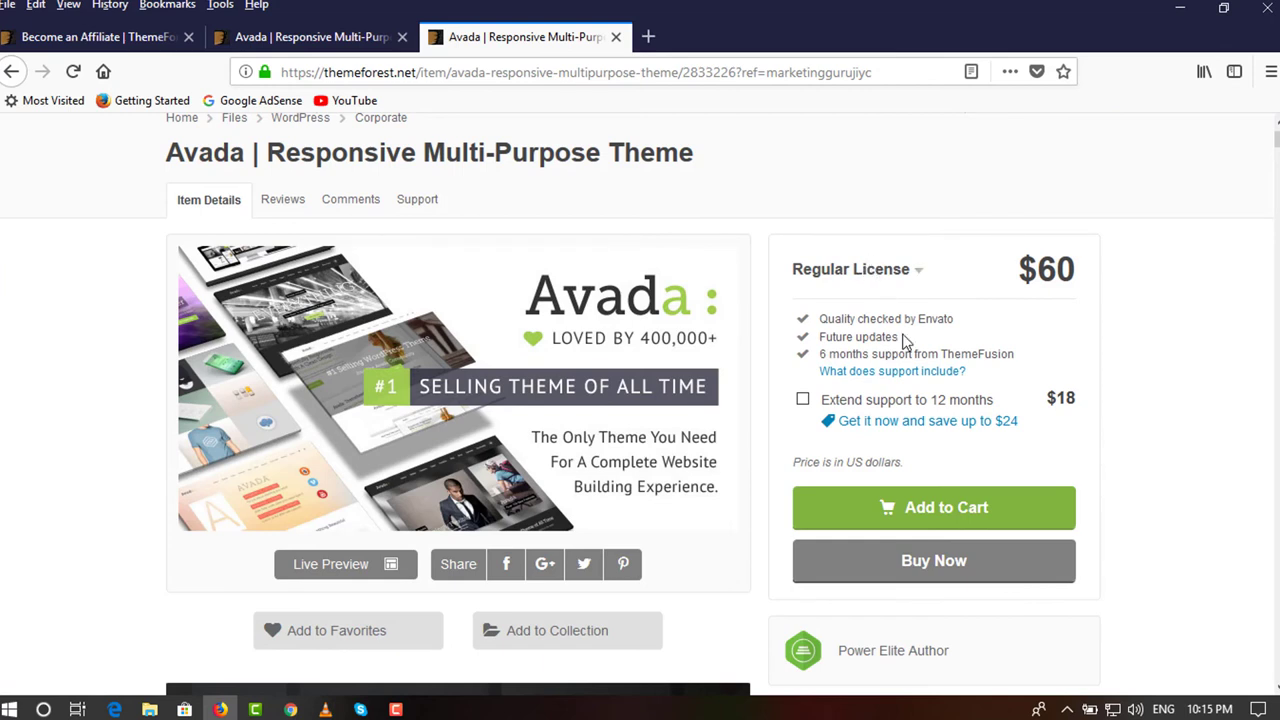
scroll(900, 330, down, 2)
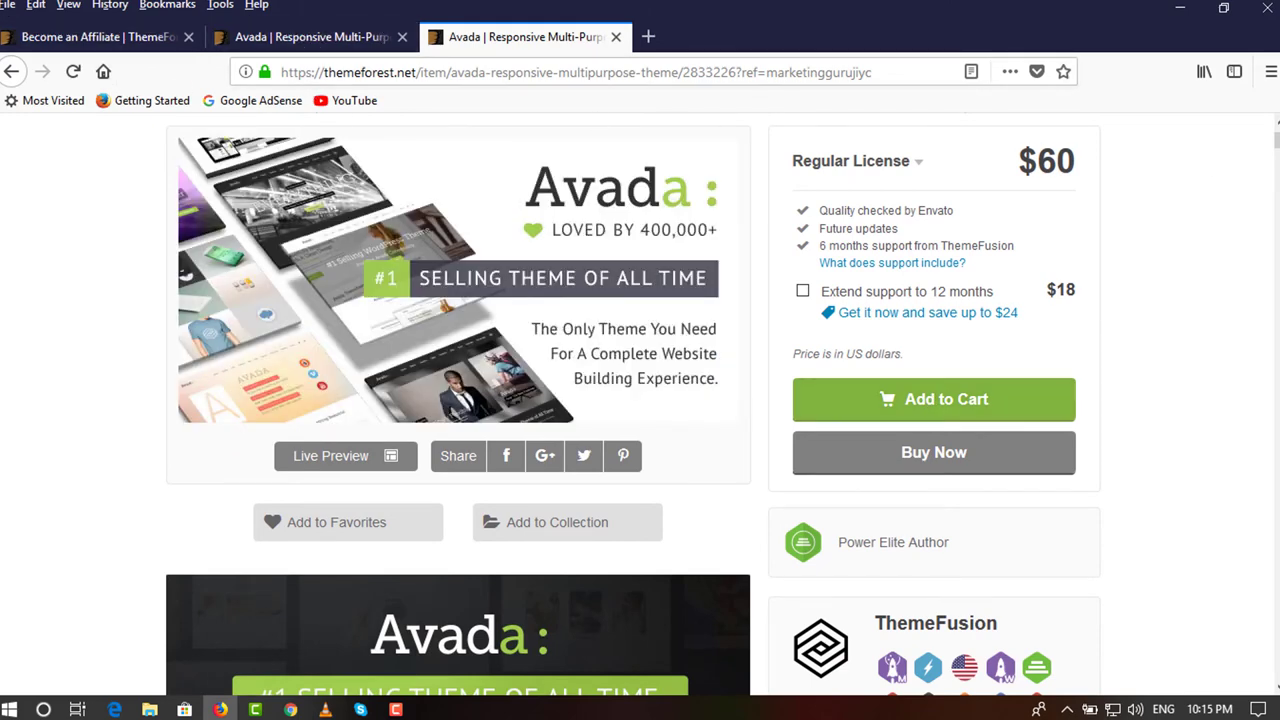
scroll(640, 400, up, 6)
mouse_move(1129, 188)
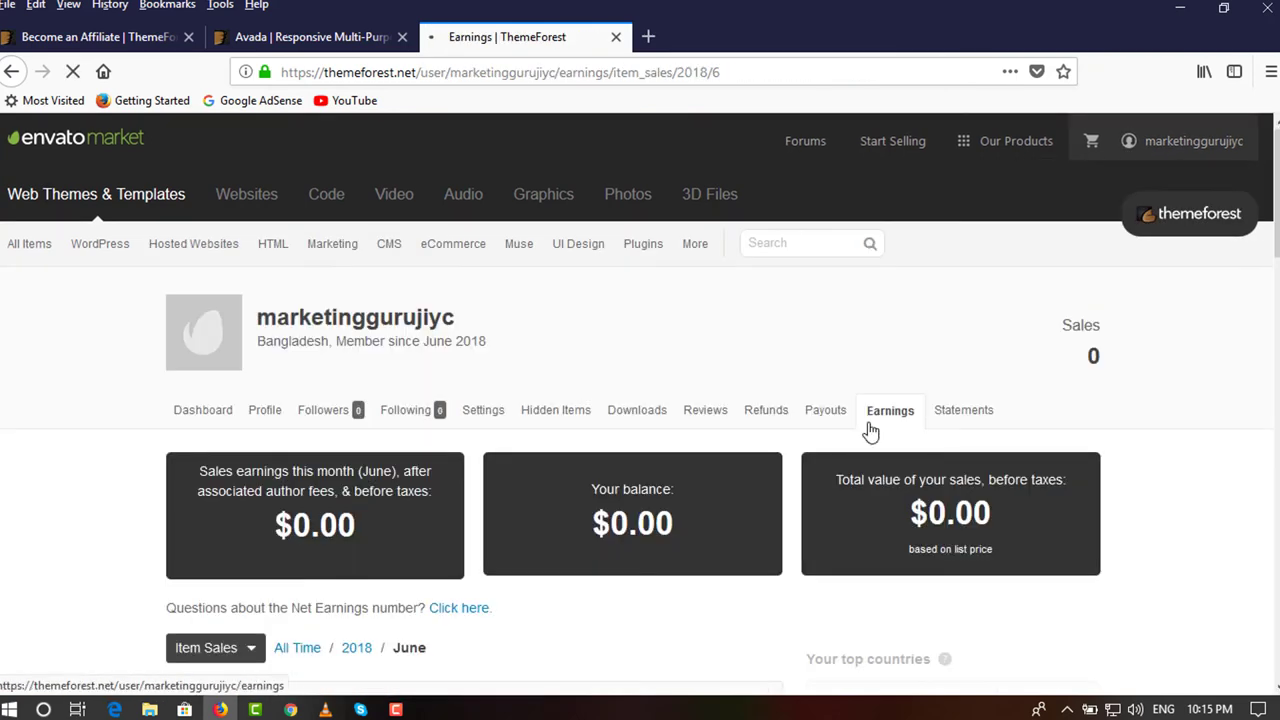
Change the Earnings view from Item Sales to the 2018 Referrals report.
scroll(673, 505, down, 2)
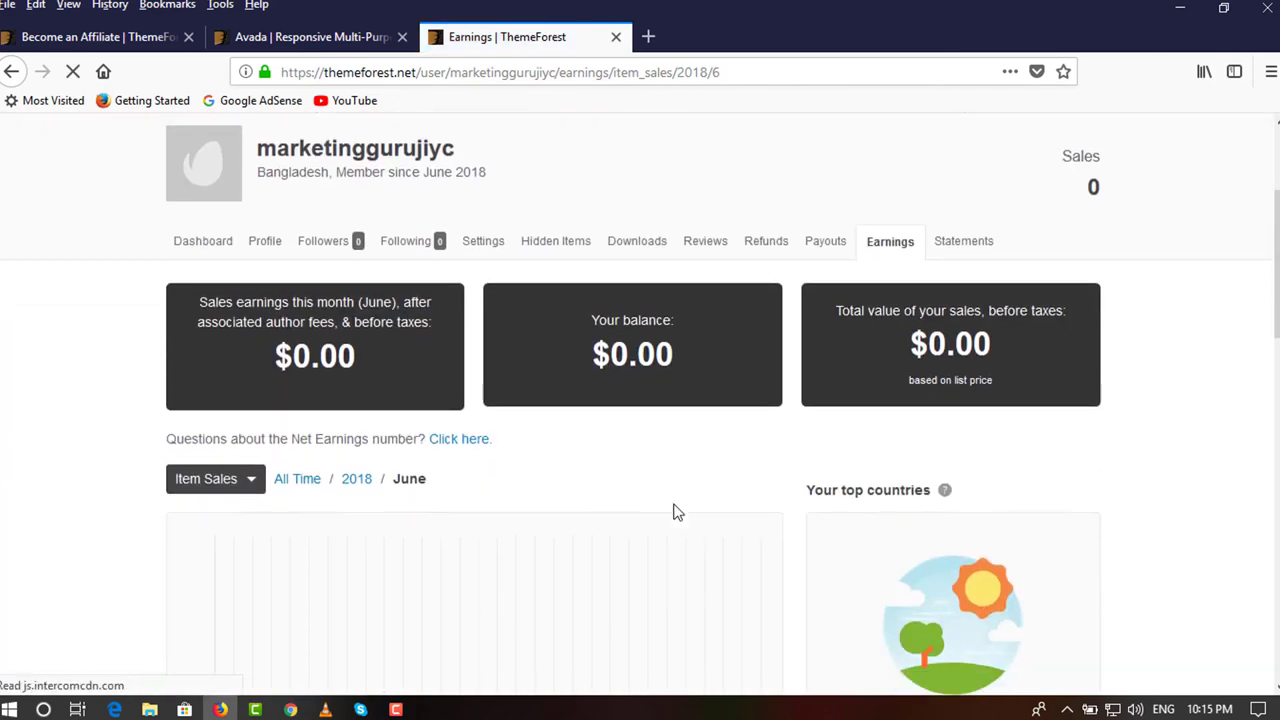
click(251, 486)
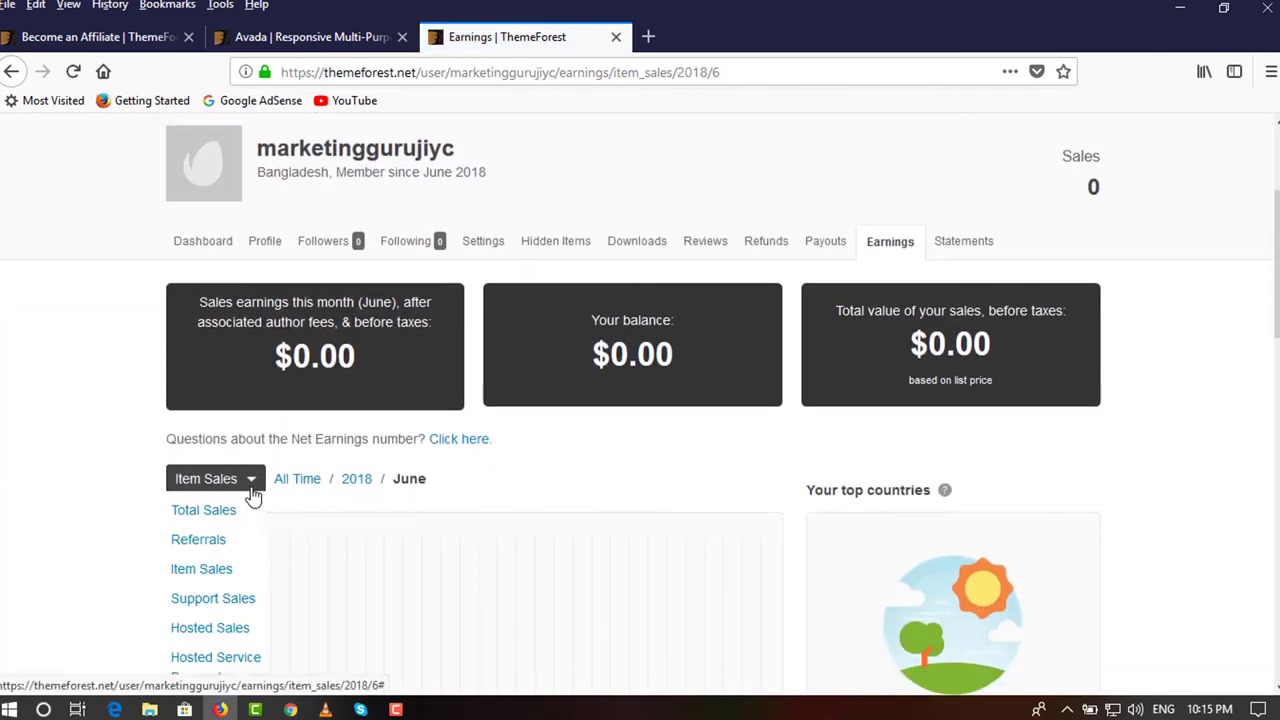
click(213, 542)
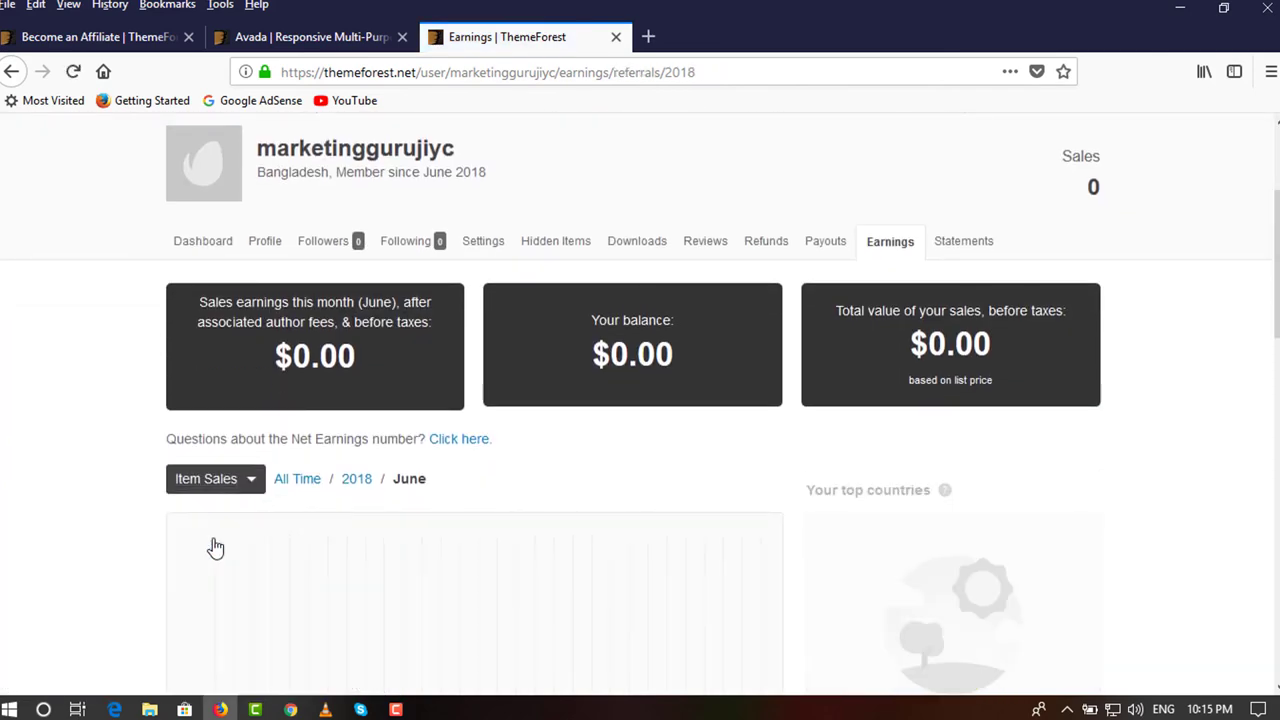
scroll(214, 543, down, 1)
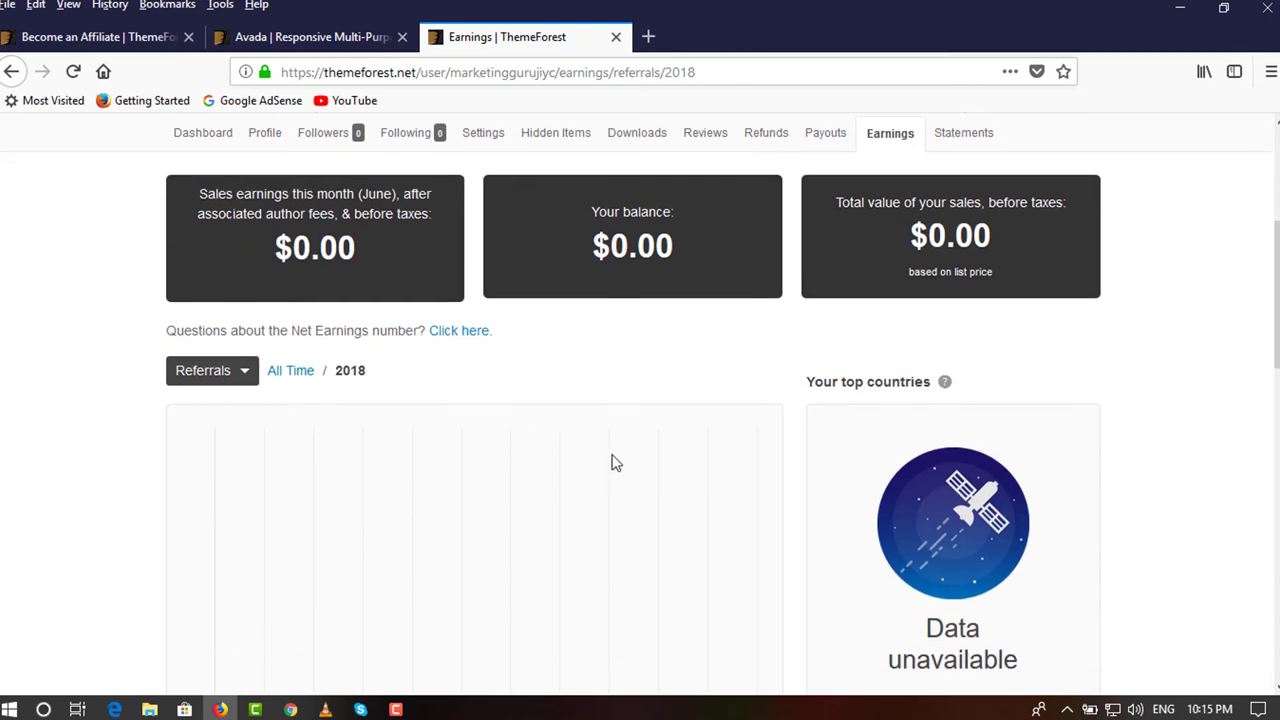